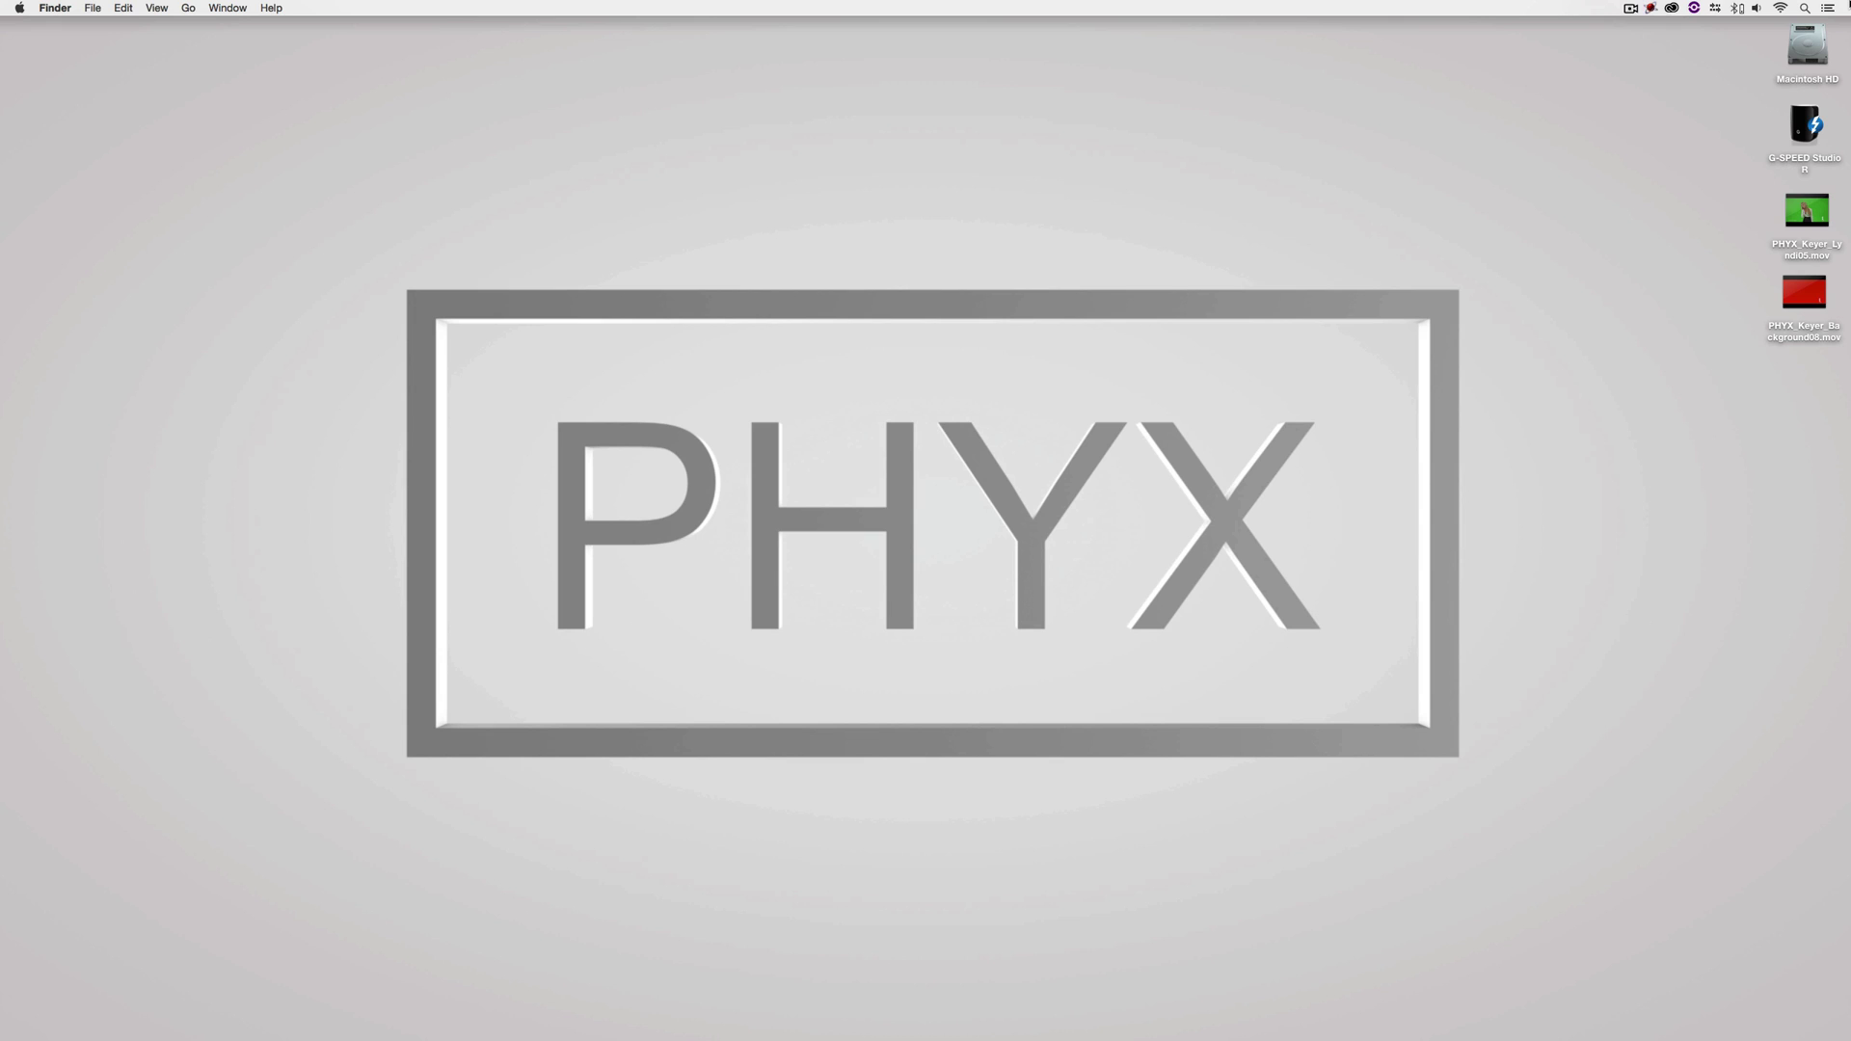
Switch from Finder back to After Effects with the Final Composite comp in the viewer
key(super+Tab)
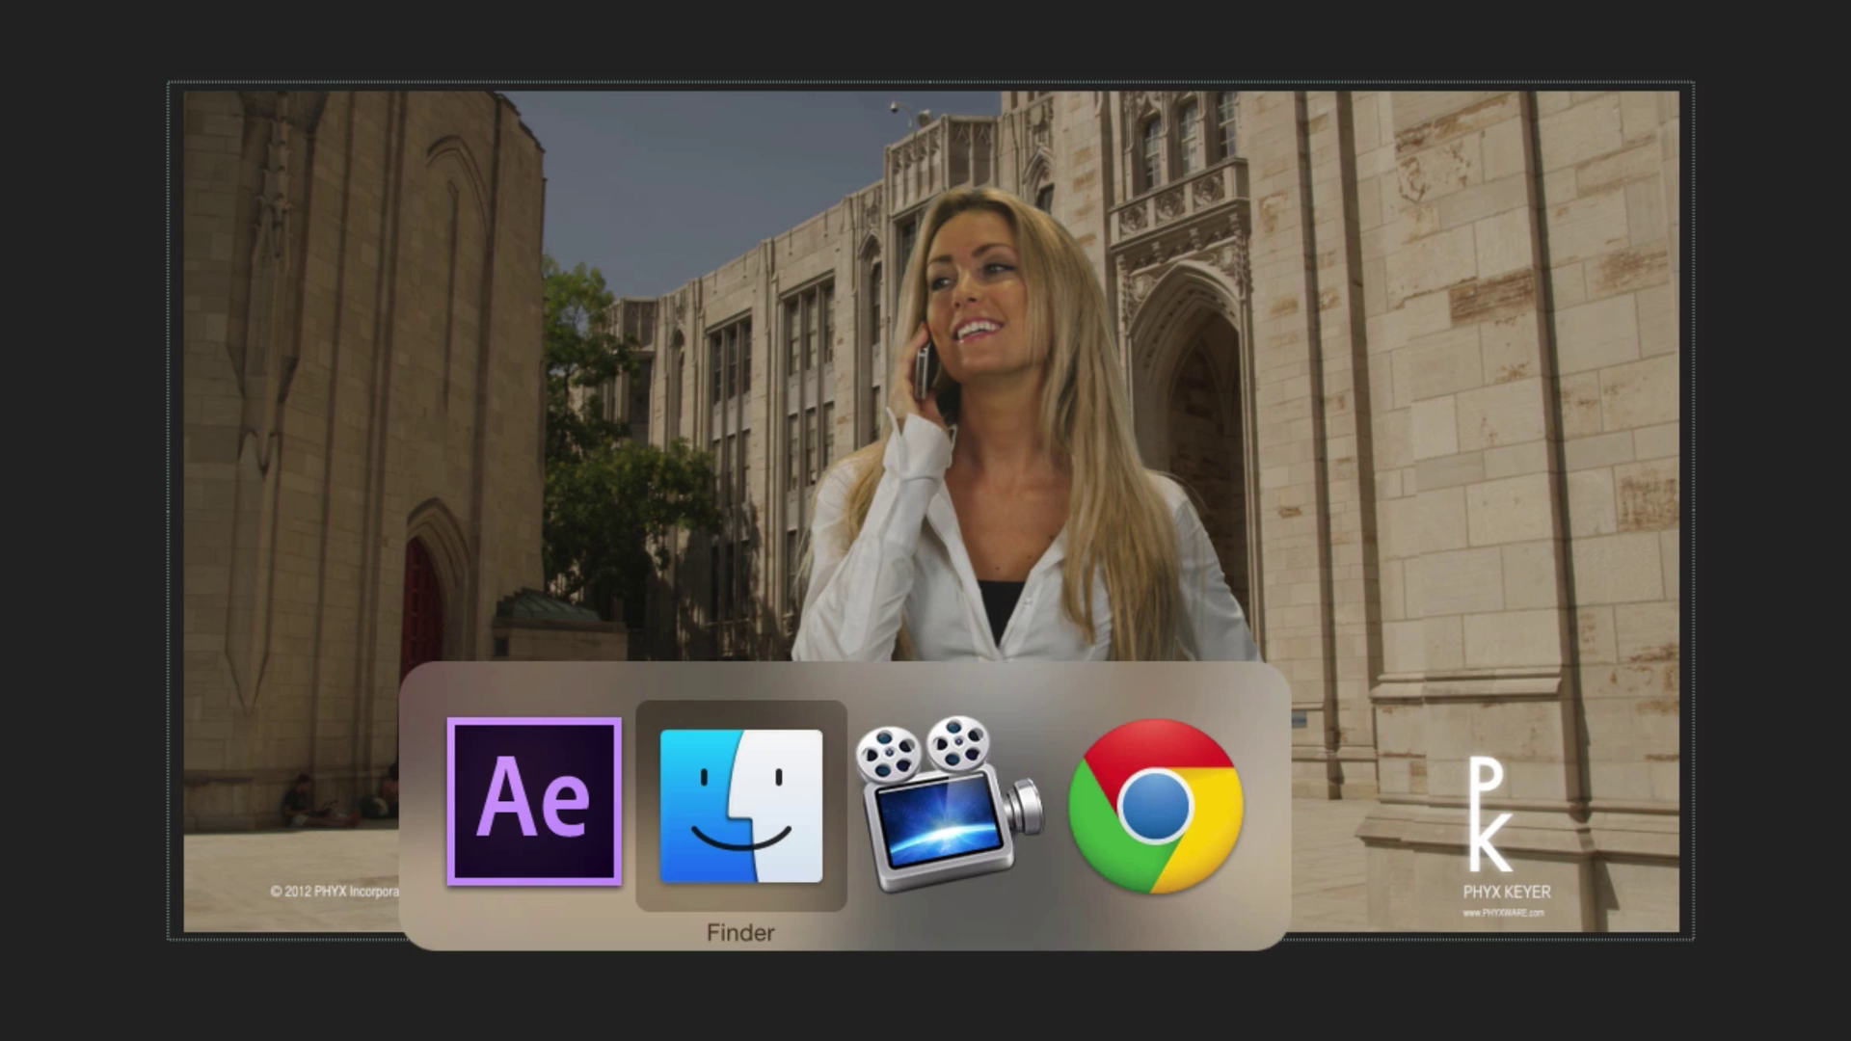
key(super+Tab)
key(super+Tab)
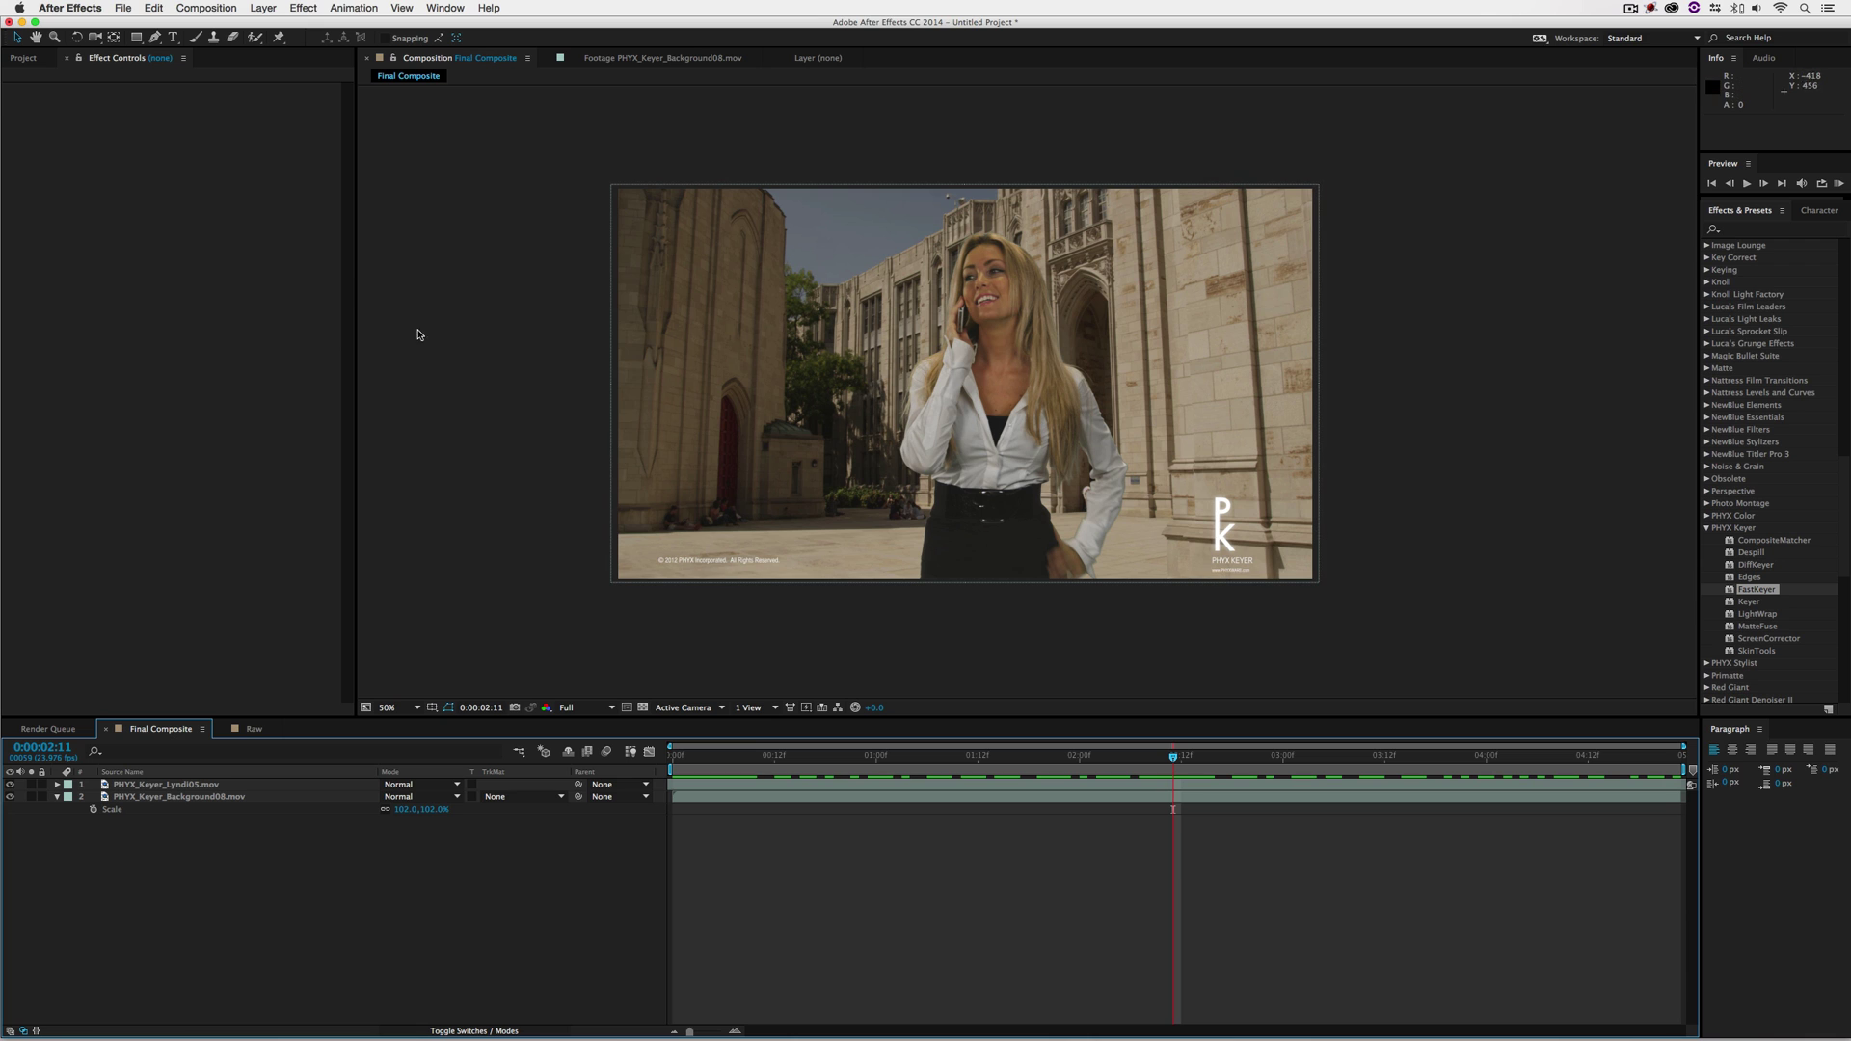
Open the Raw comp, scrub its frames, and hide layer 1 to see the courtyard plate
click(23, 58)
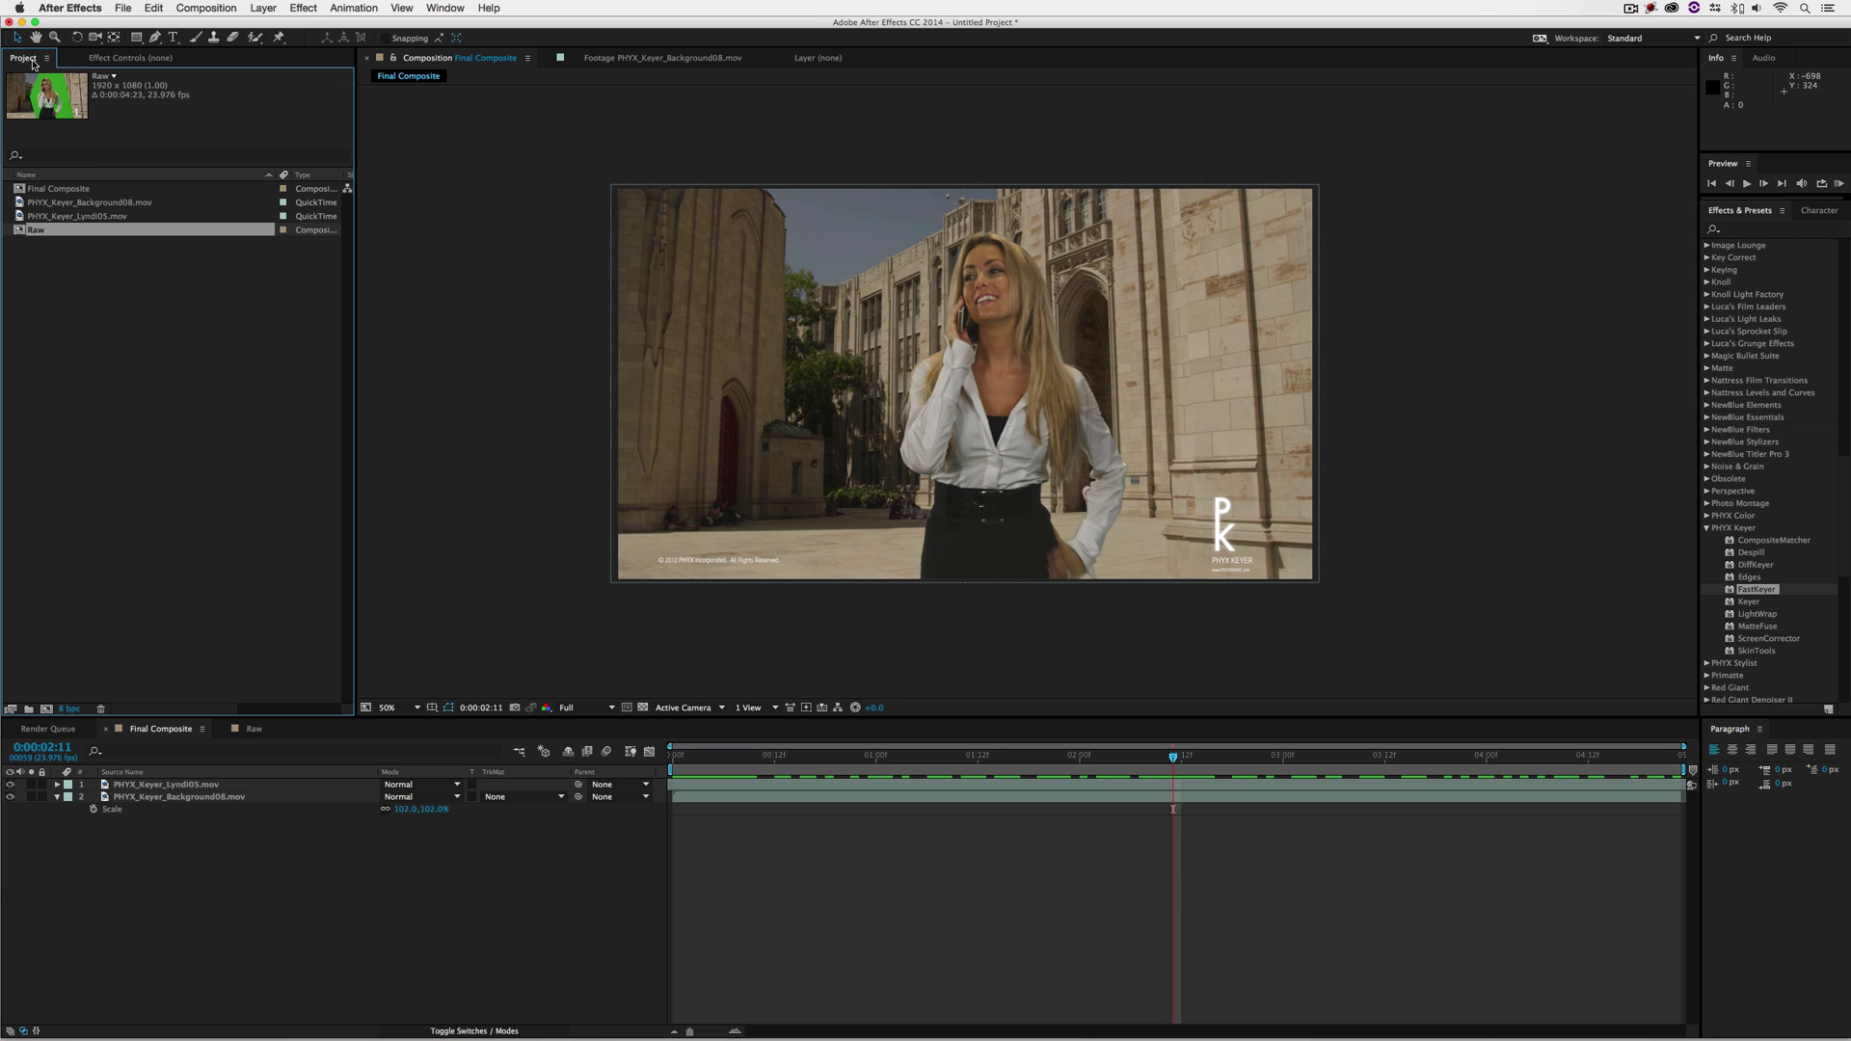
double_click(42, 231)
drag(789, 762, 885, 762)
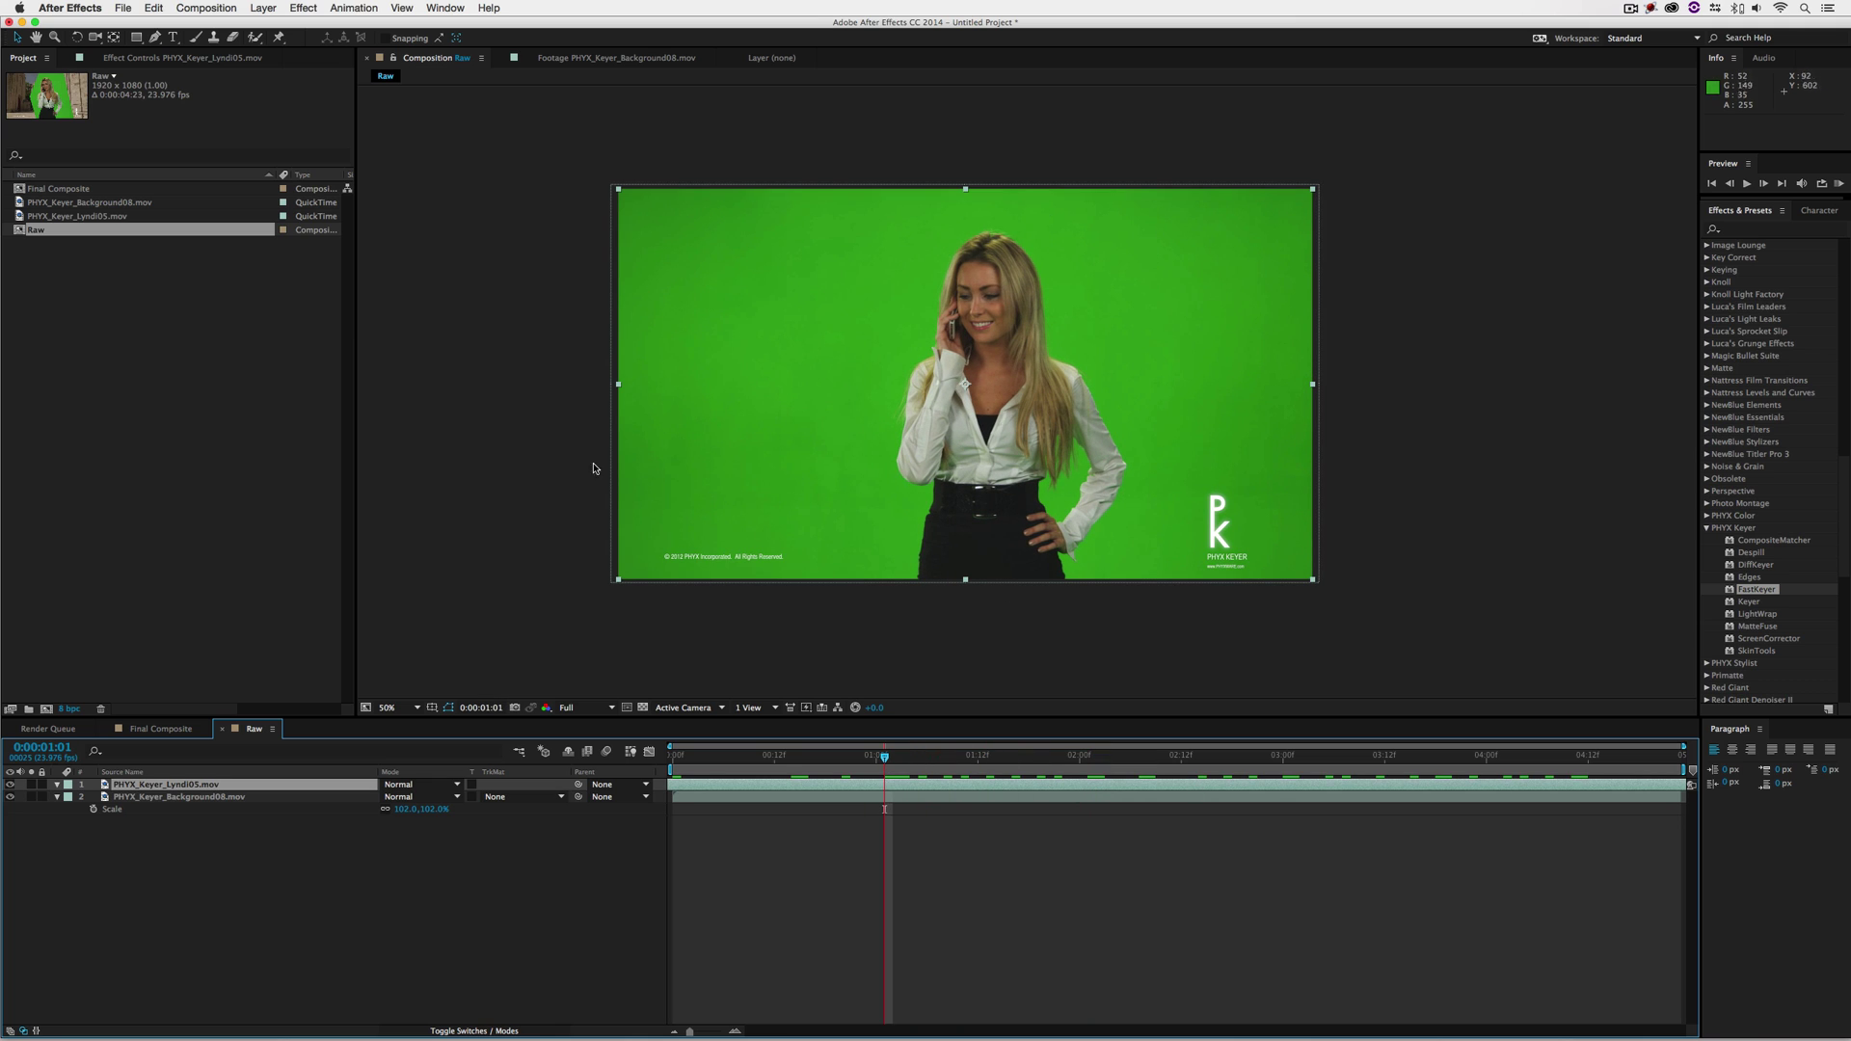
click(11, 785)
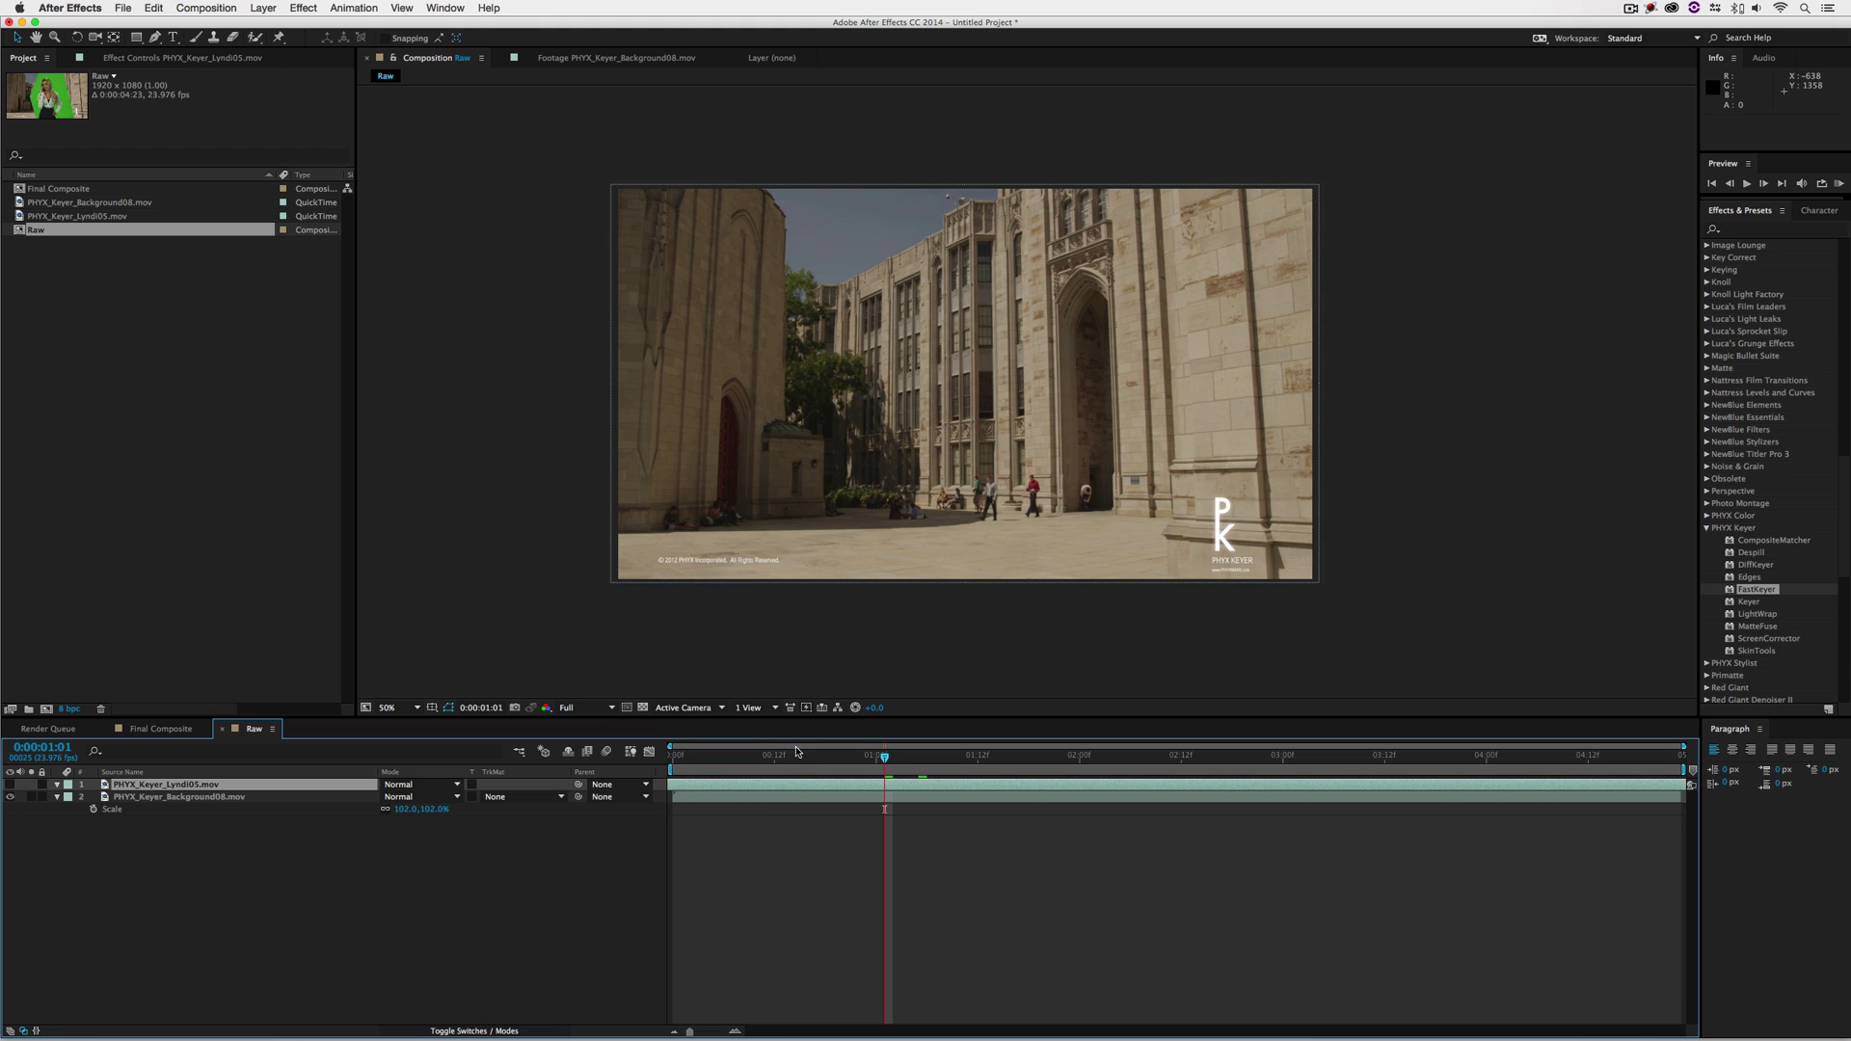
drag(735, 756, 678, 773)
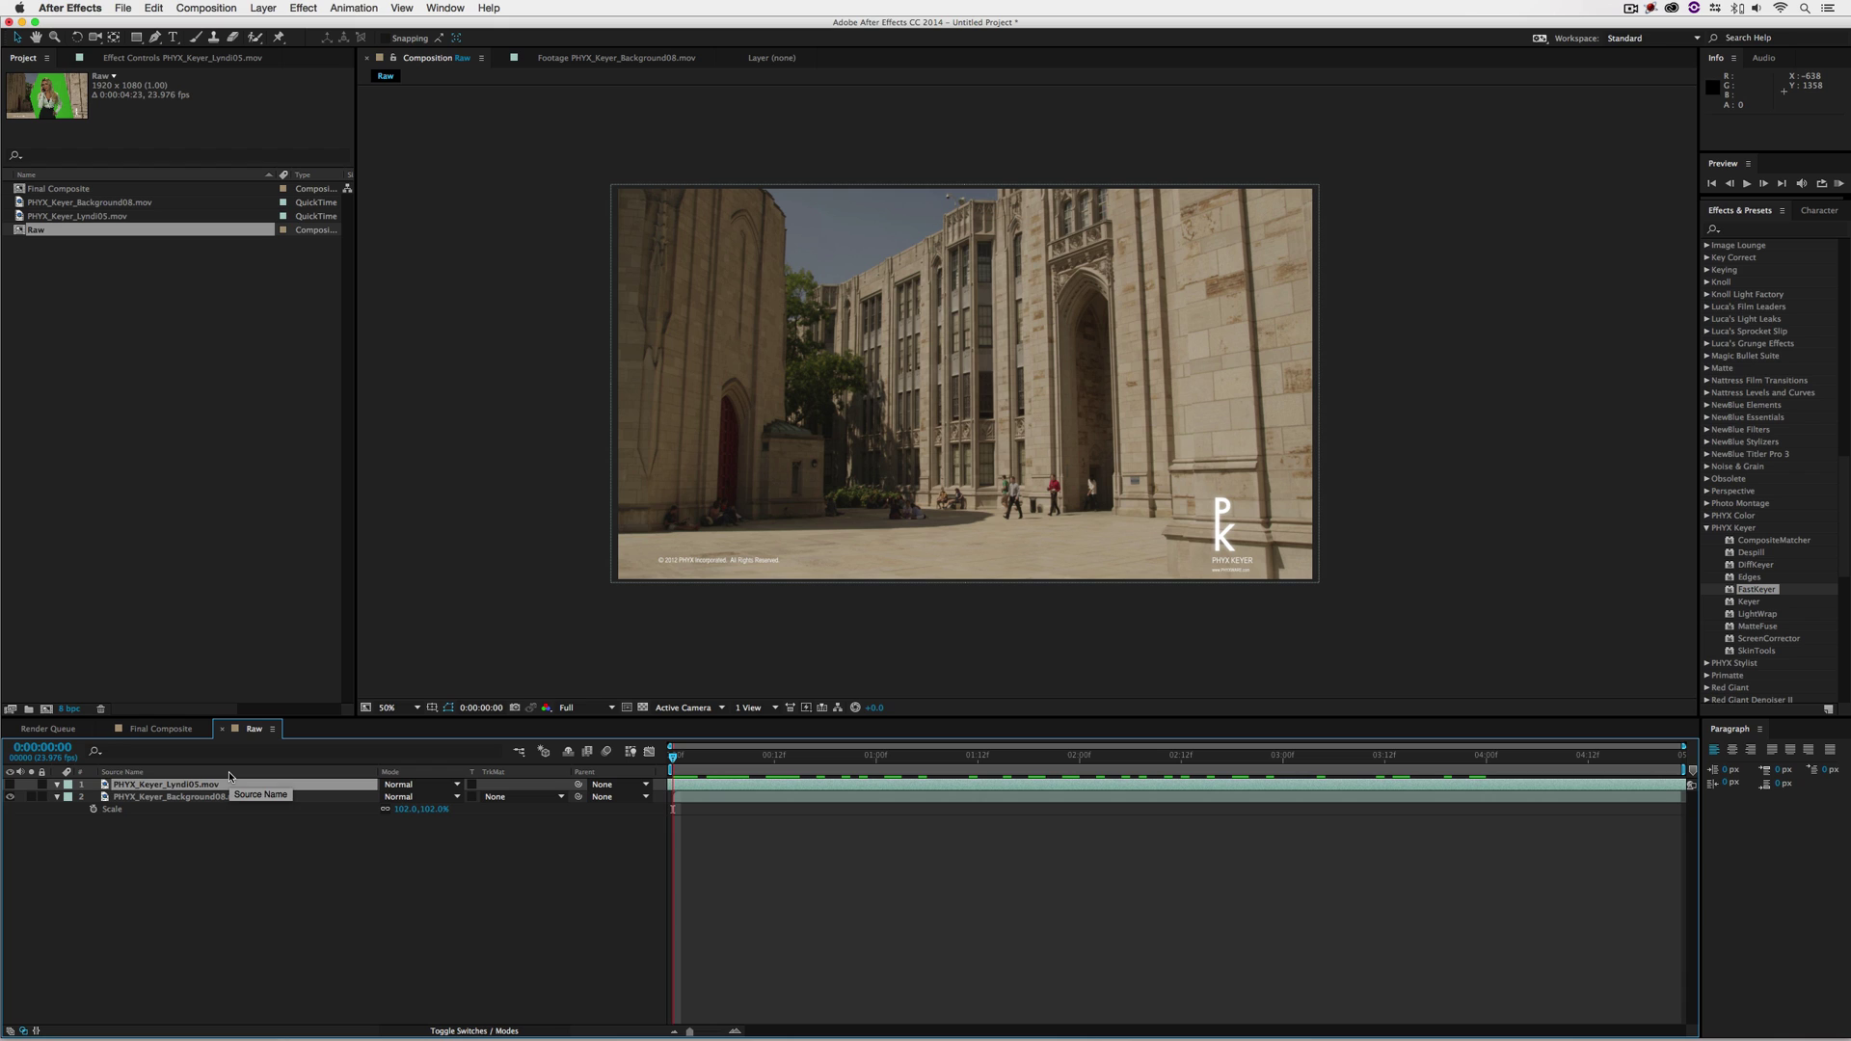
Show layer 1 again, apply PHYX Keyer > Keyer to it, and switch that effect off
click(10, 784)
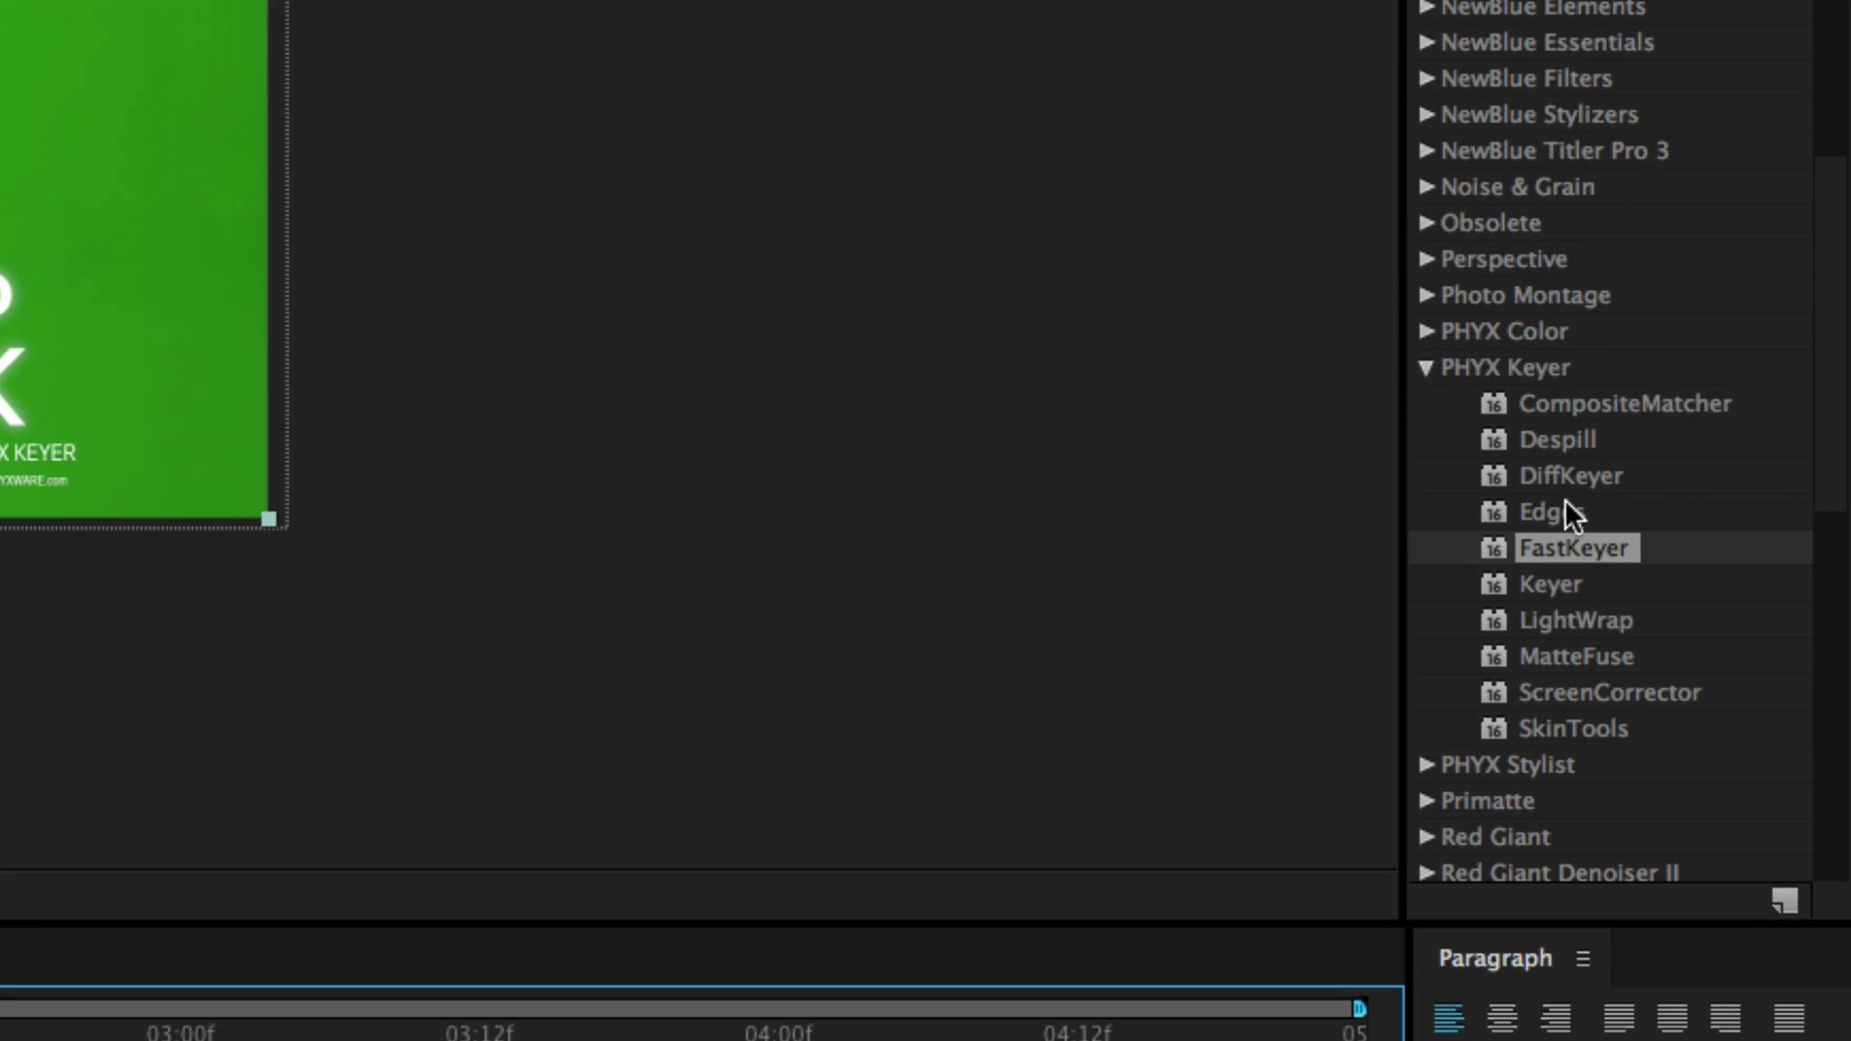
click(1549, 585)
drag(1570, 577, 226, 788)
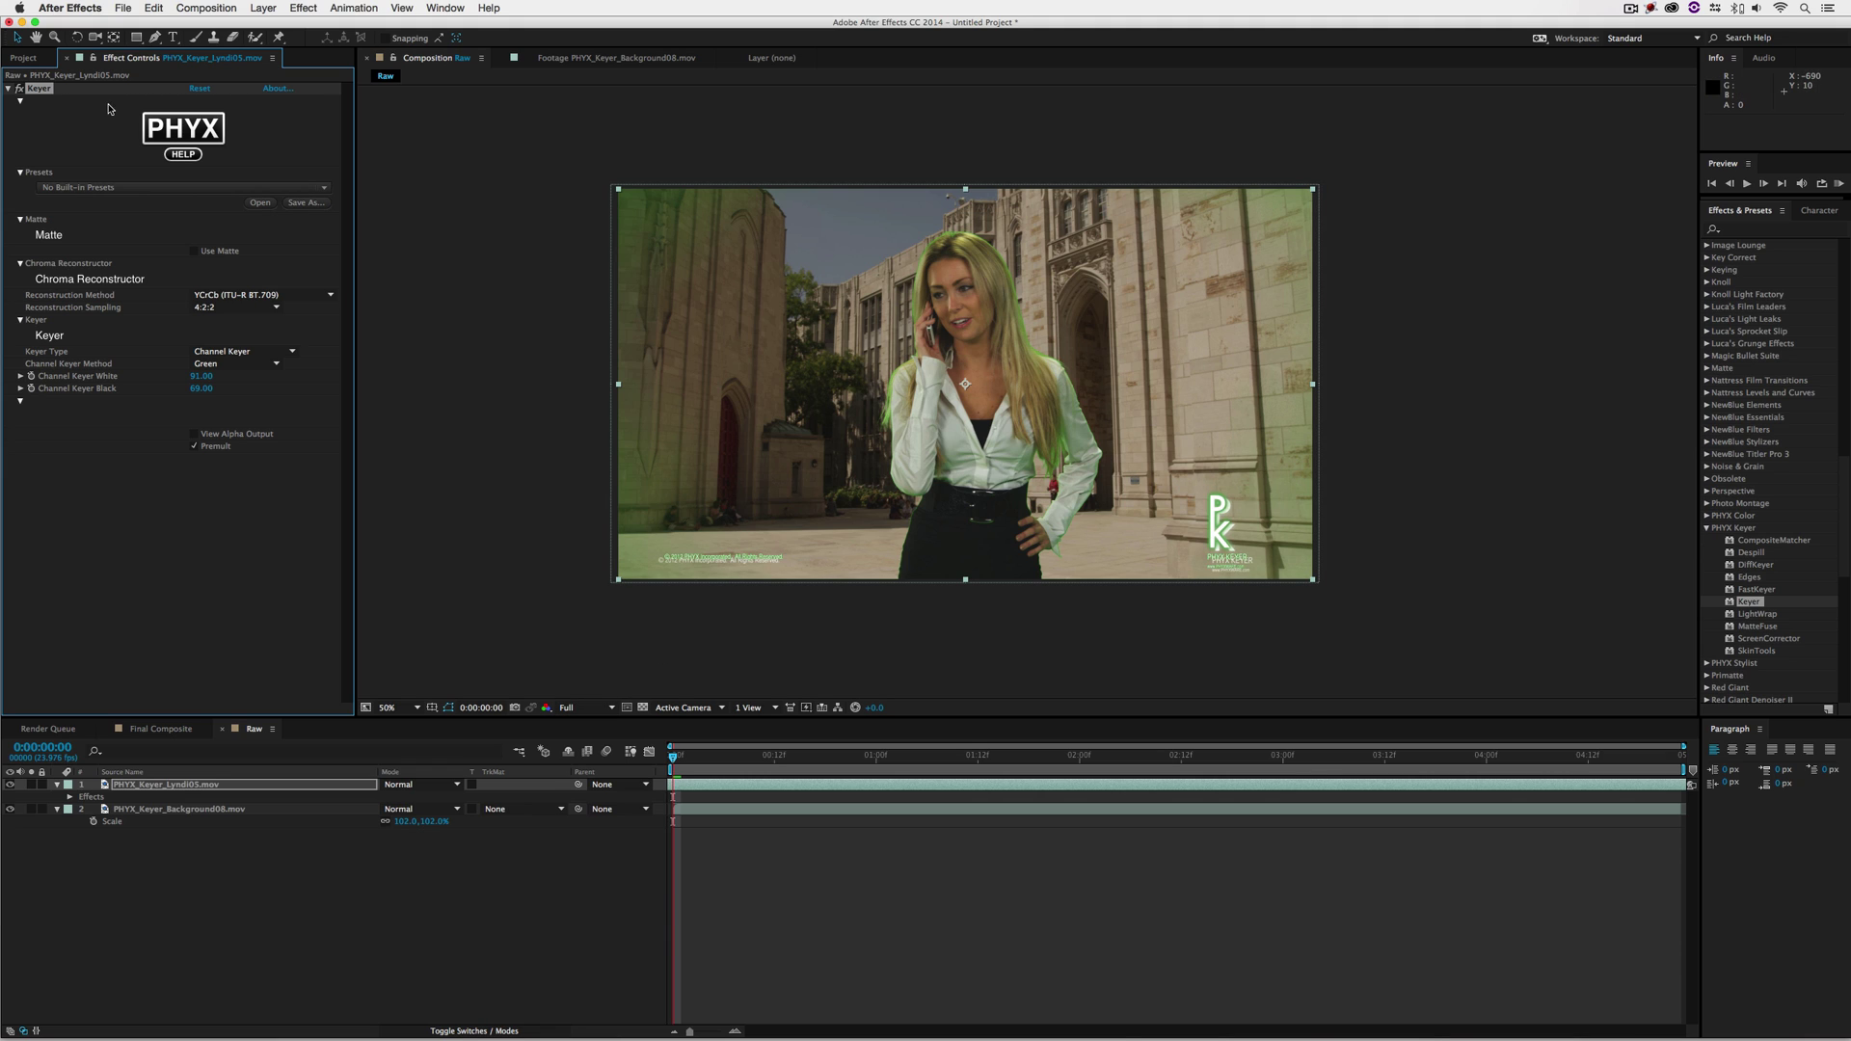
click(18, 88)
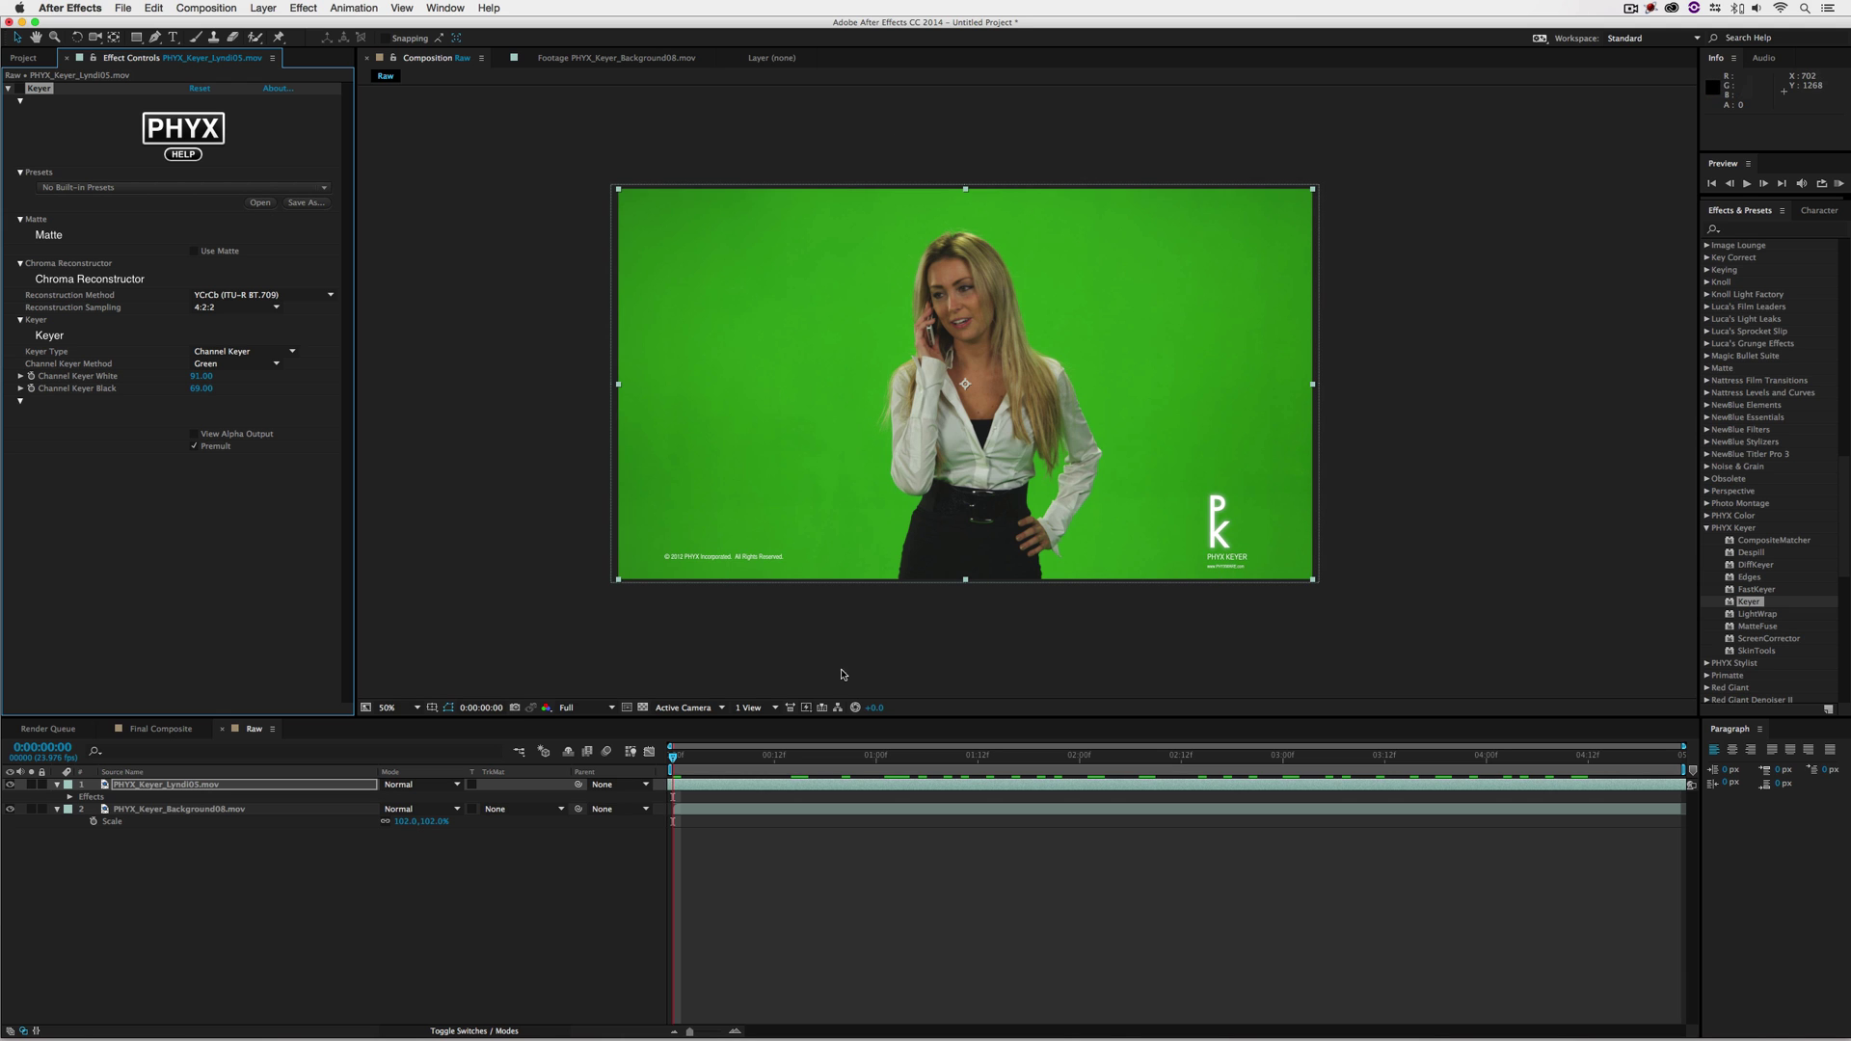
Play to a mid-clip frame and draw a closed six-point Pen mask around the woman
click(969, 755)
key(space)
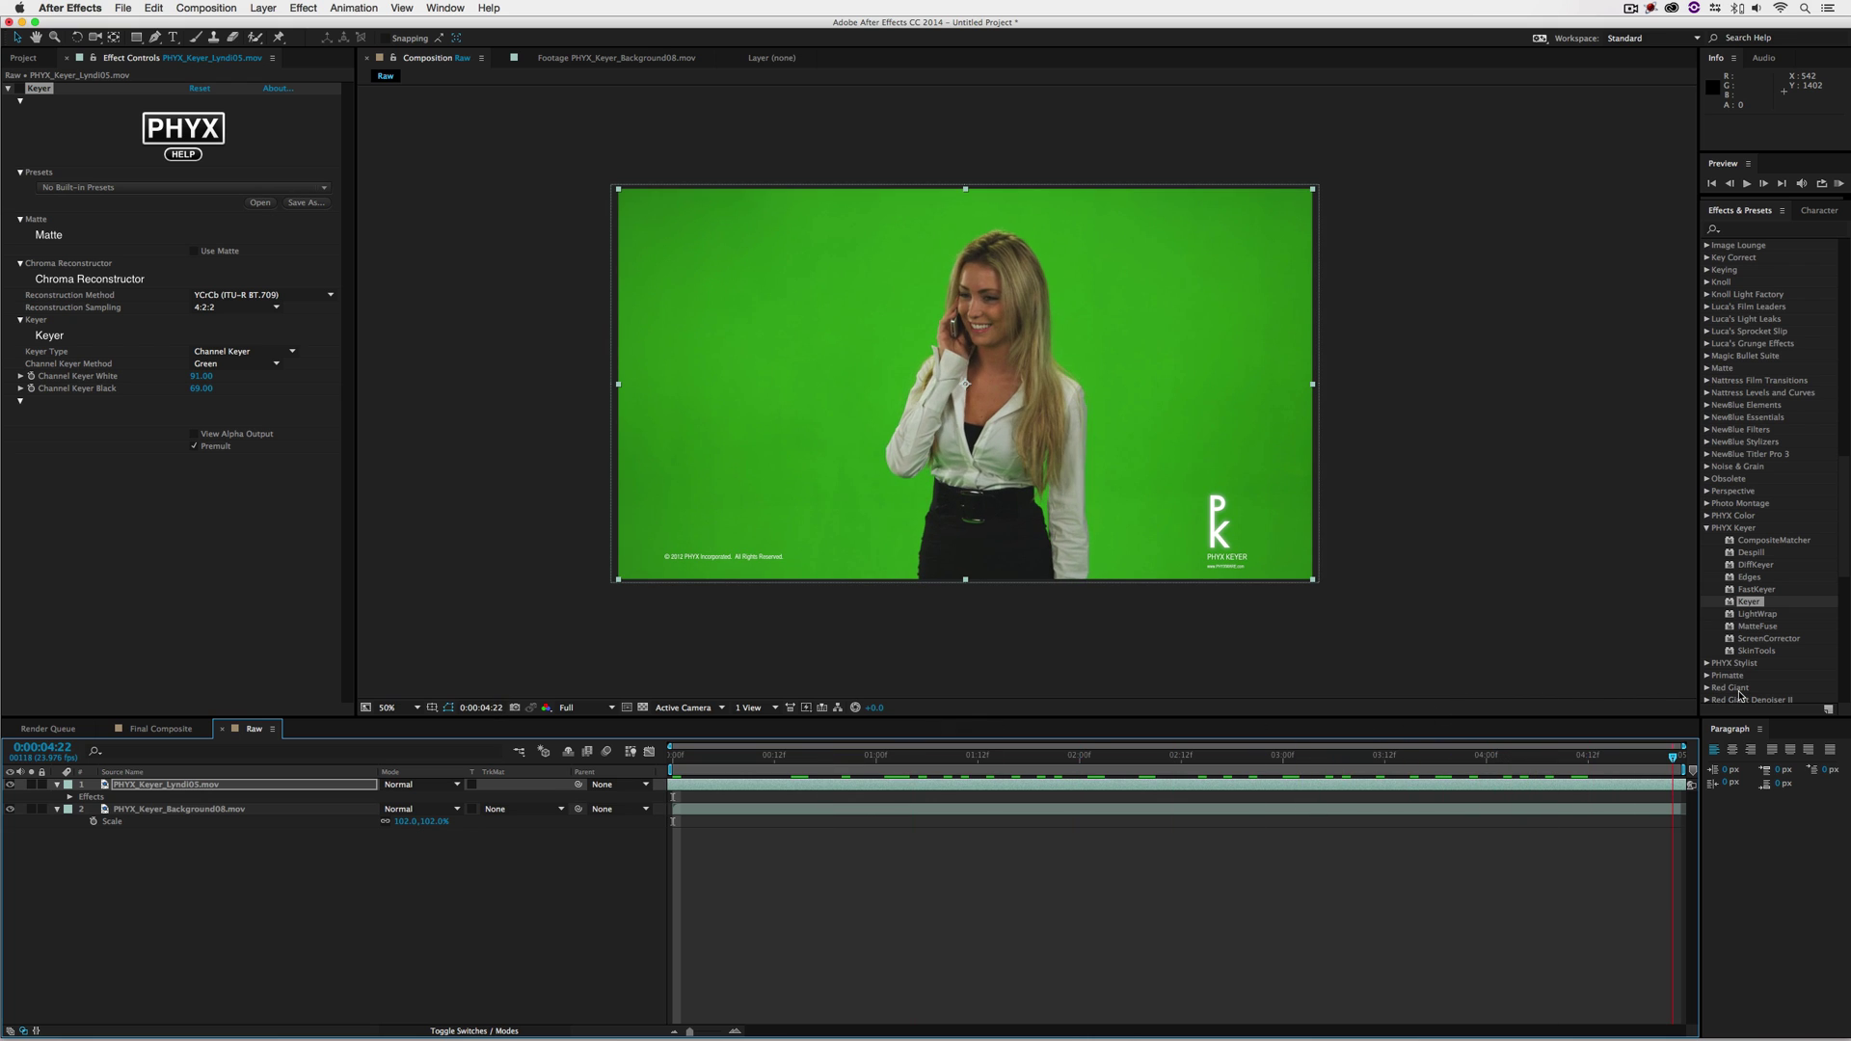
key(space)
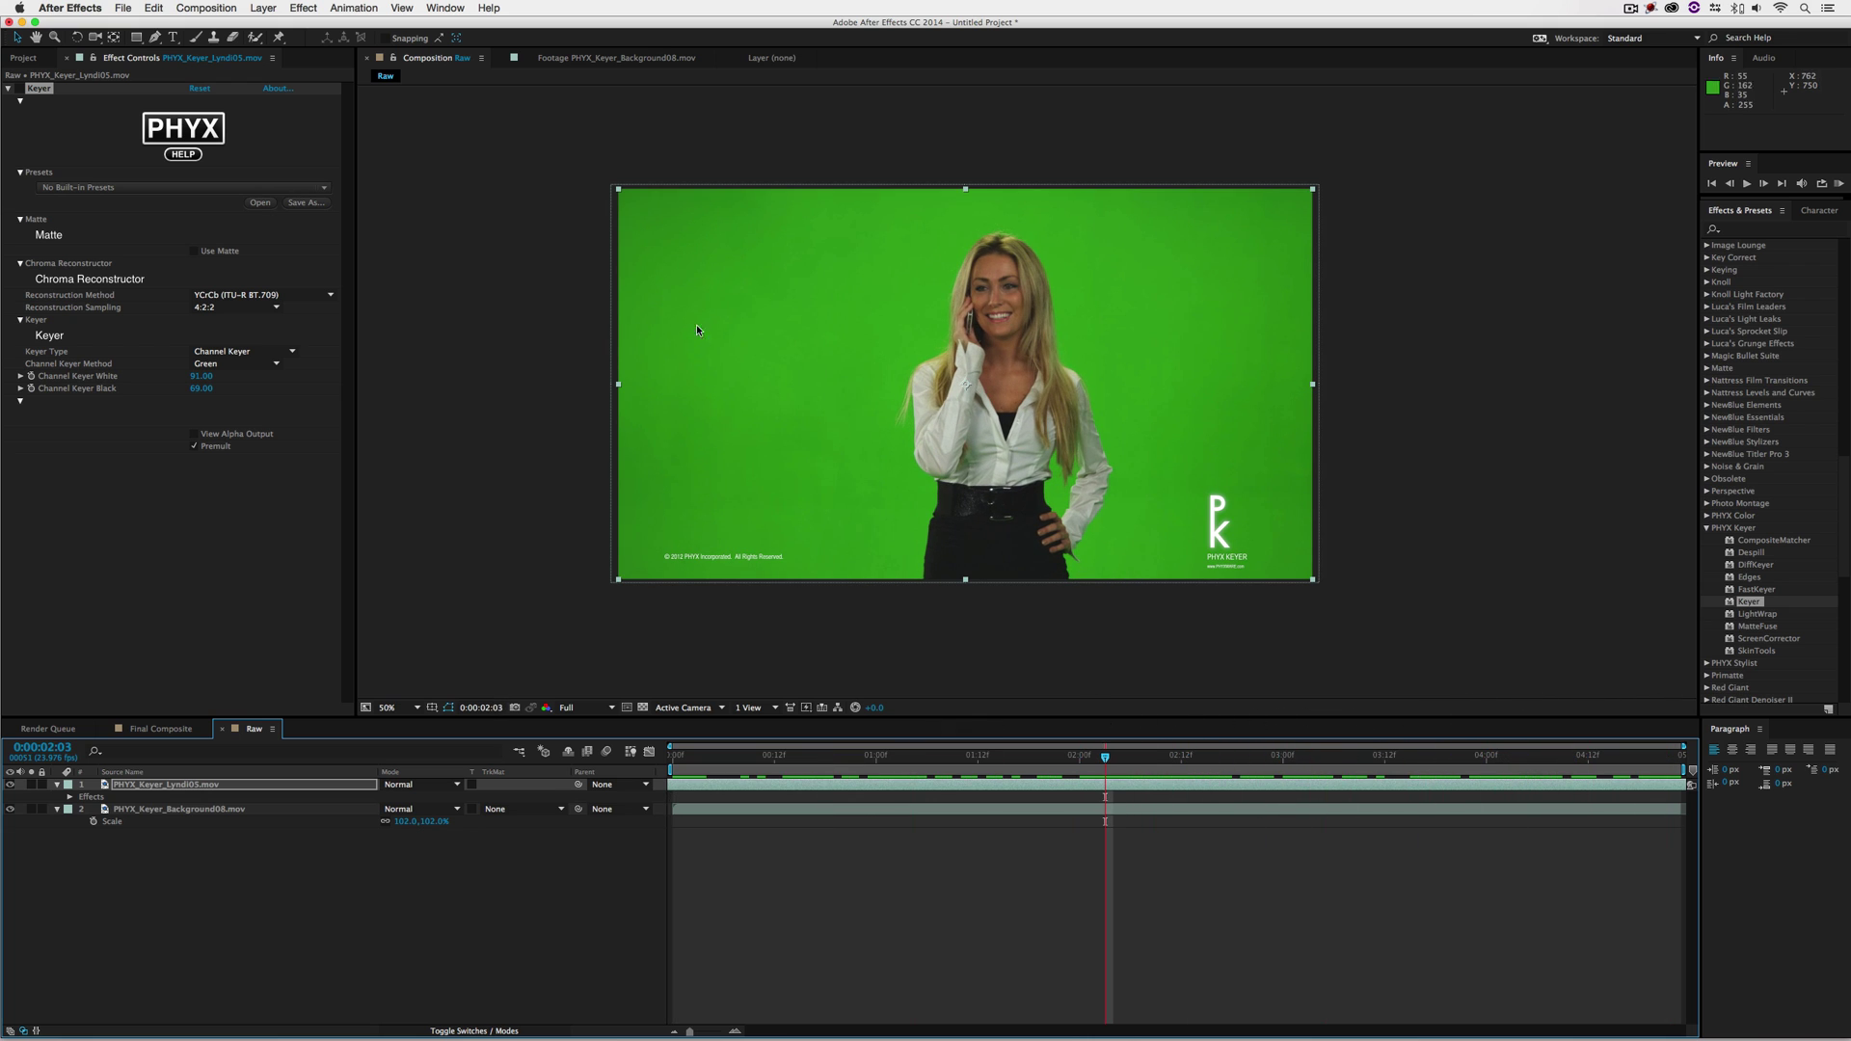
click(155, 38)
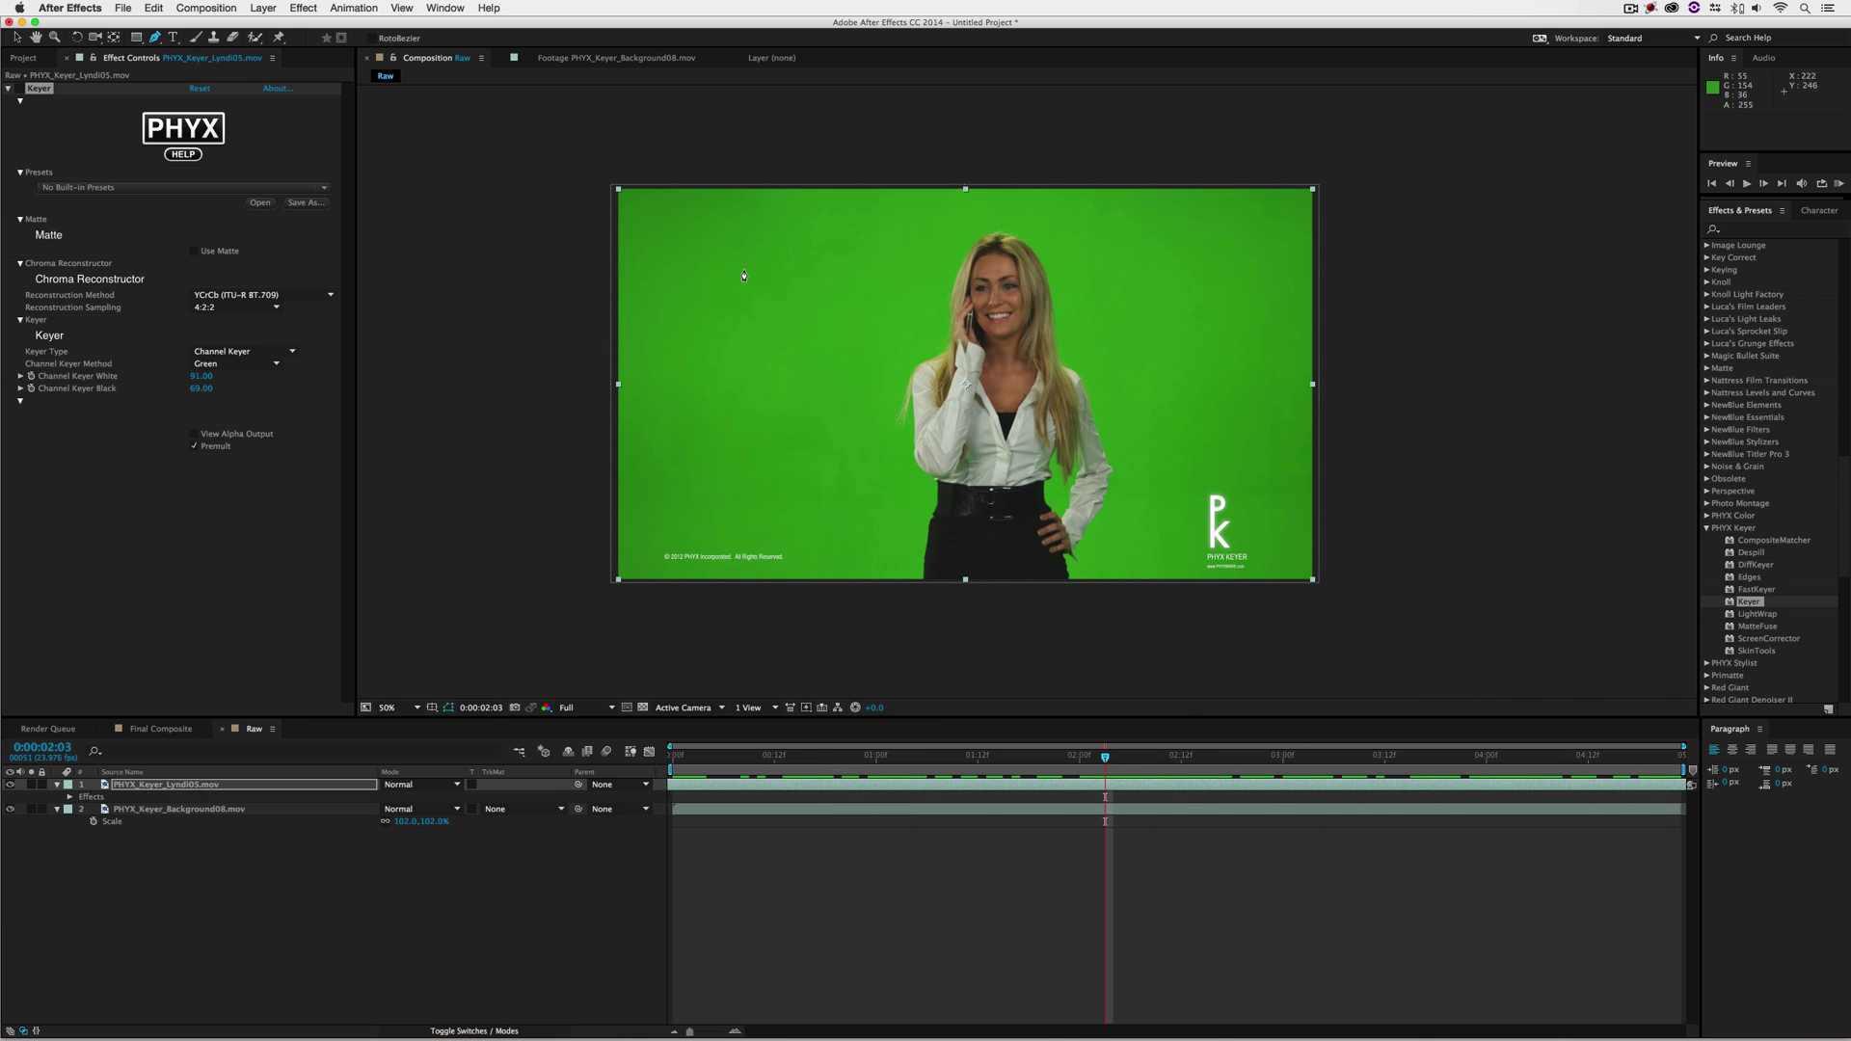
click(855, 146)
click(806, 310)
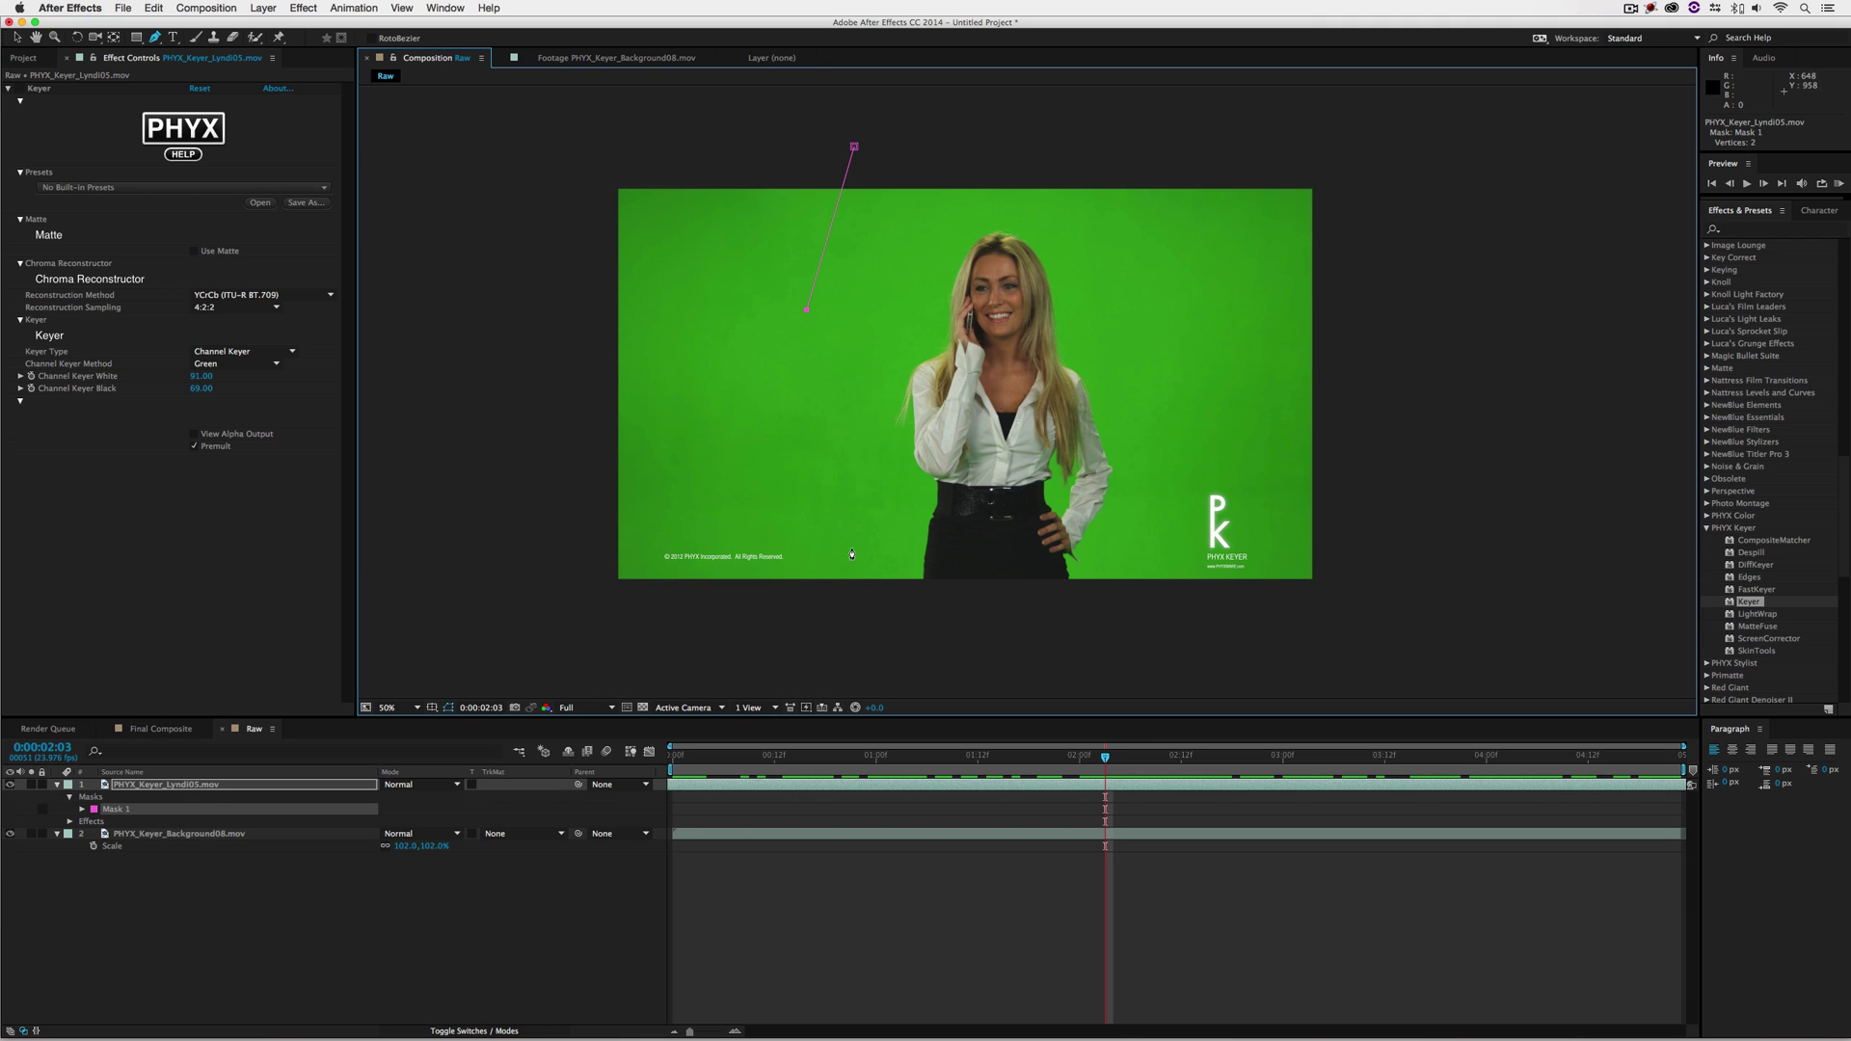
click(856, 625)
click(1125, 621)
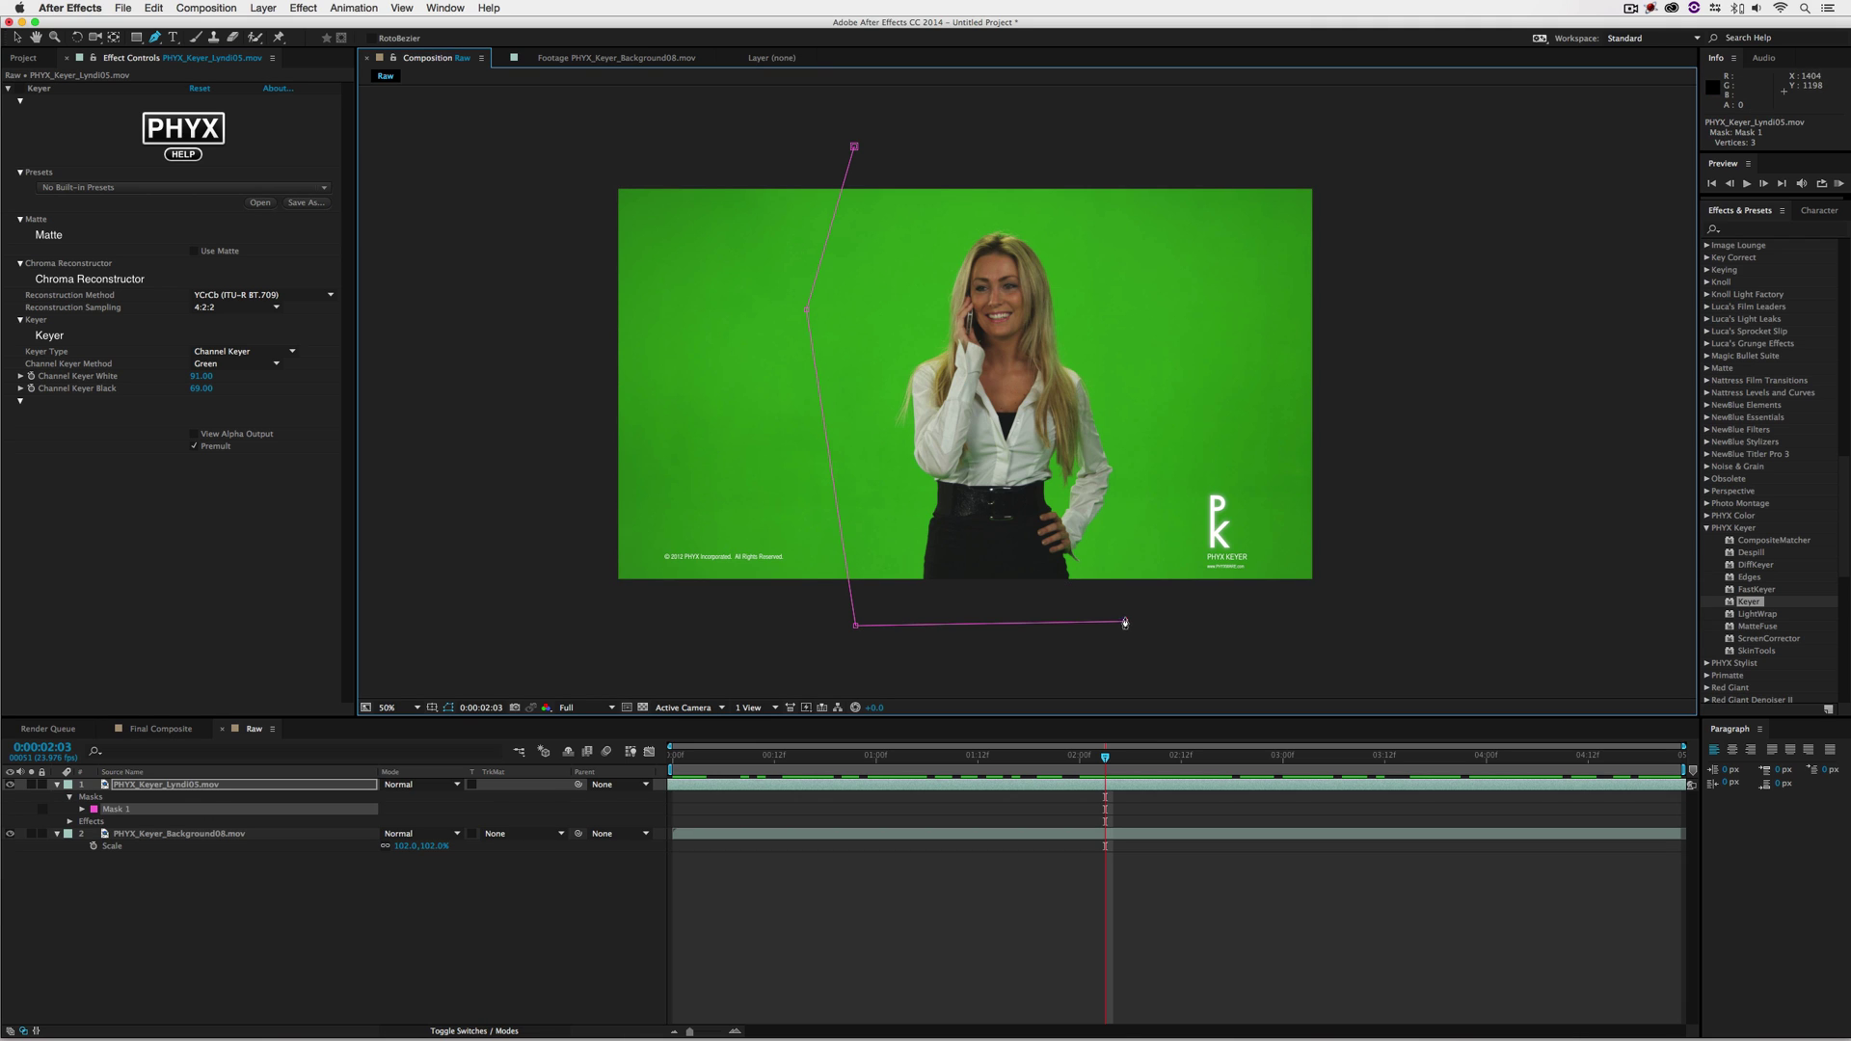
click(1070, 154)
click(854, 146)
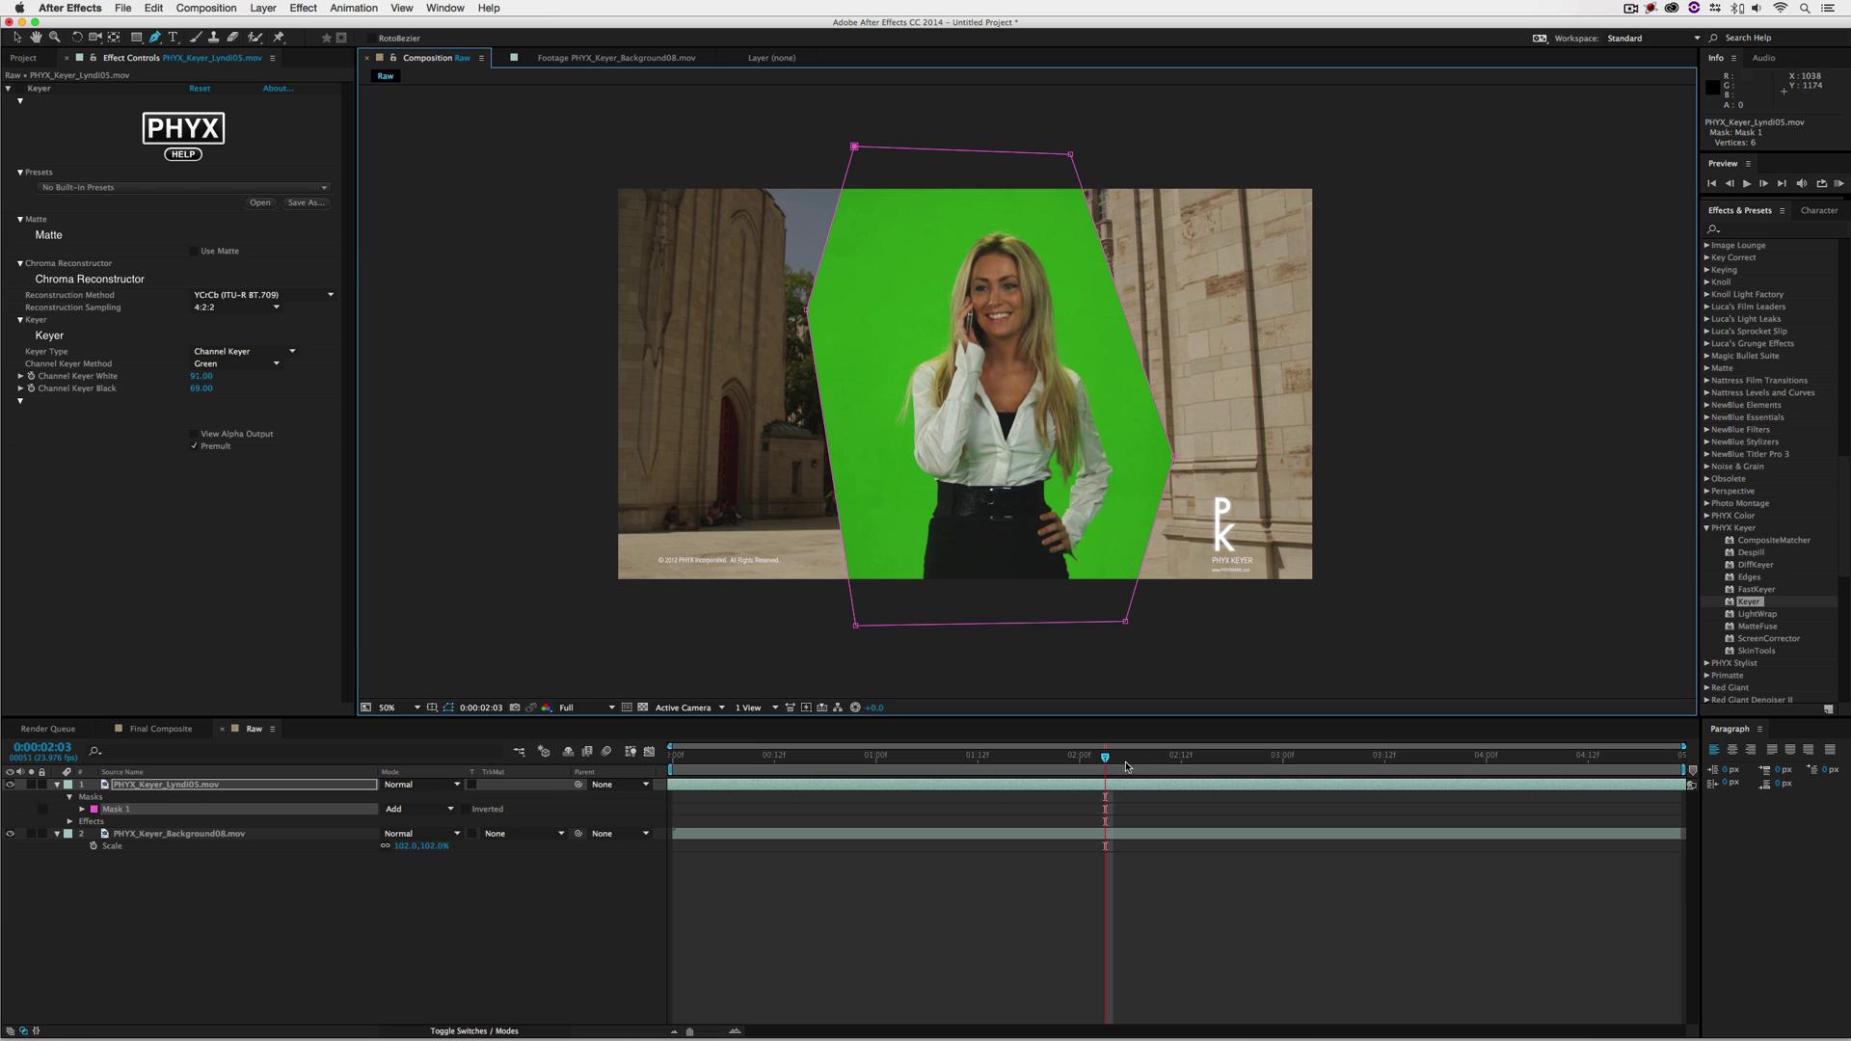
Widen the mask's bottom-right vertex outward and play the clip to check coverage
drag(1126, 767, 1216, 773)
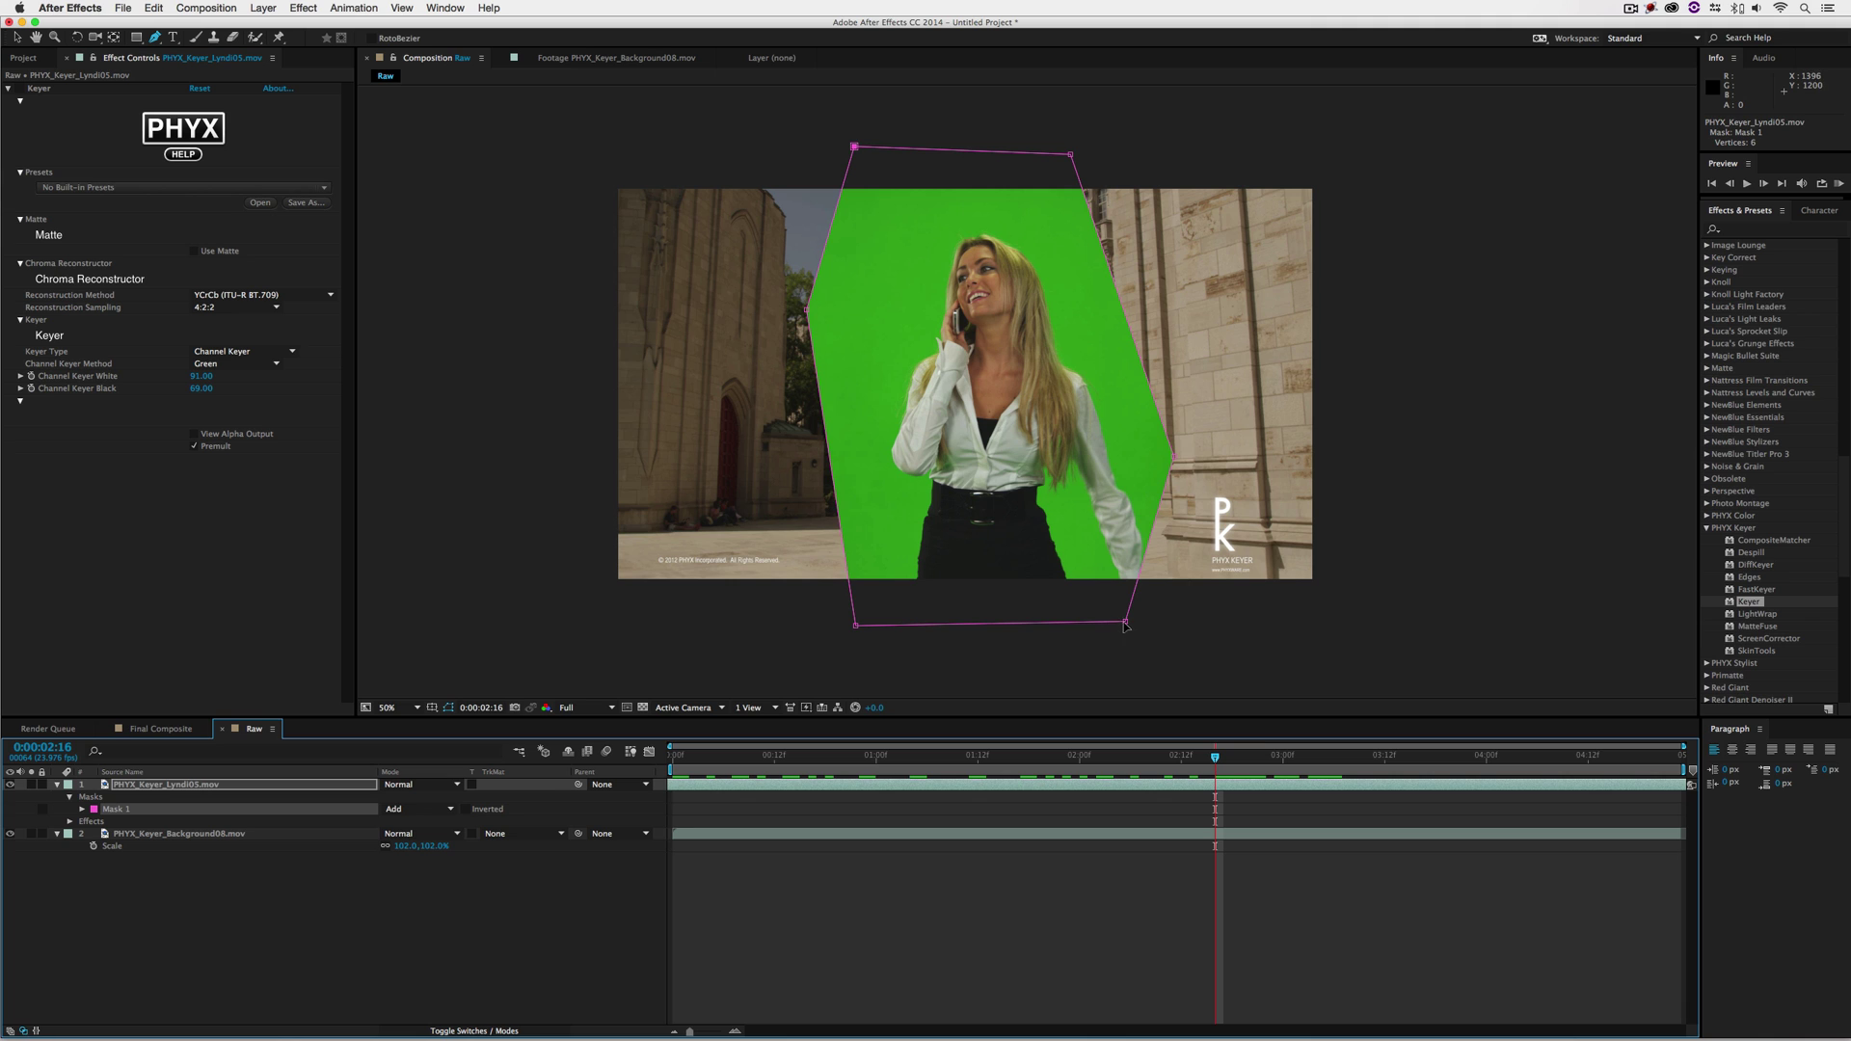
drag(1125, 625, 1153, 621)
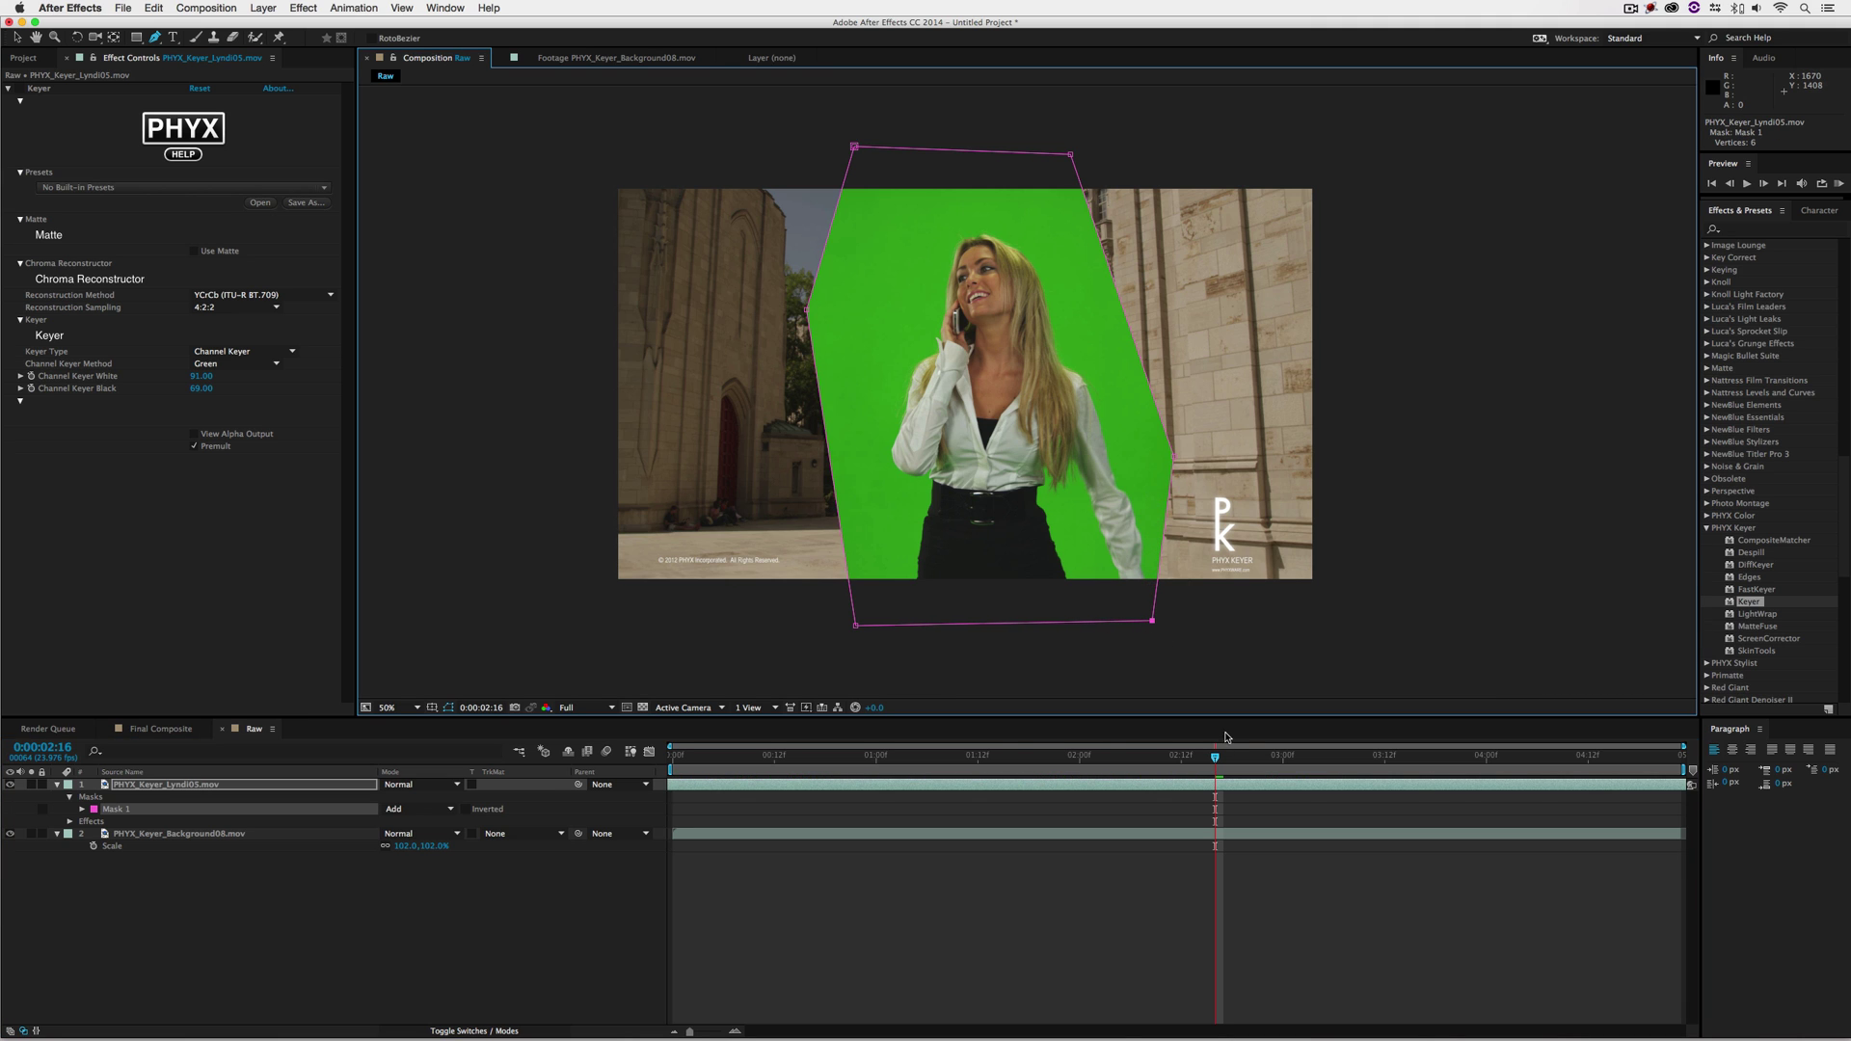
click(1220, 755)
key(space)
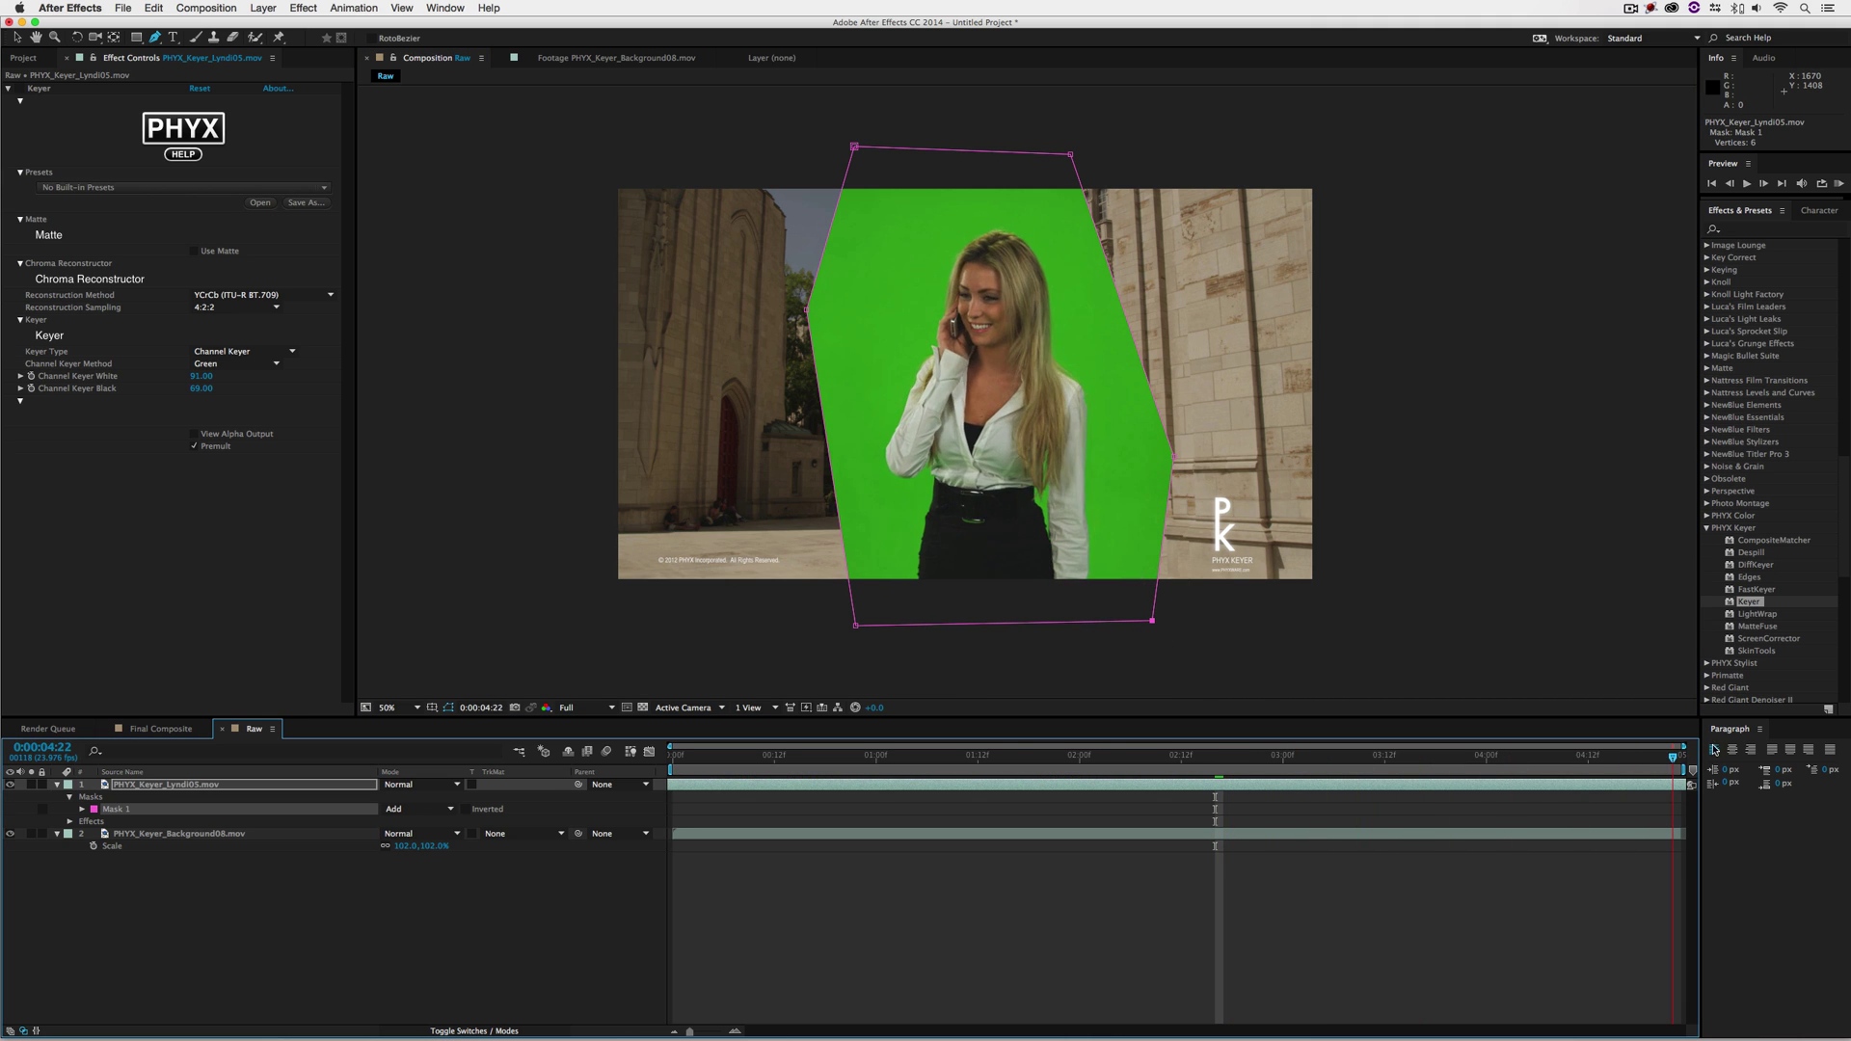
drag(1219, 755, 650, 744)
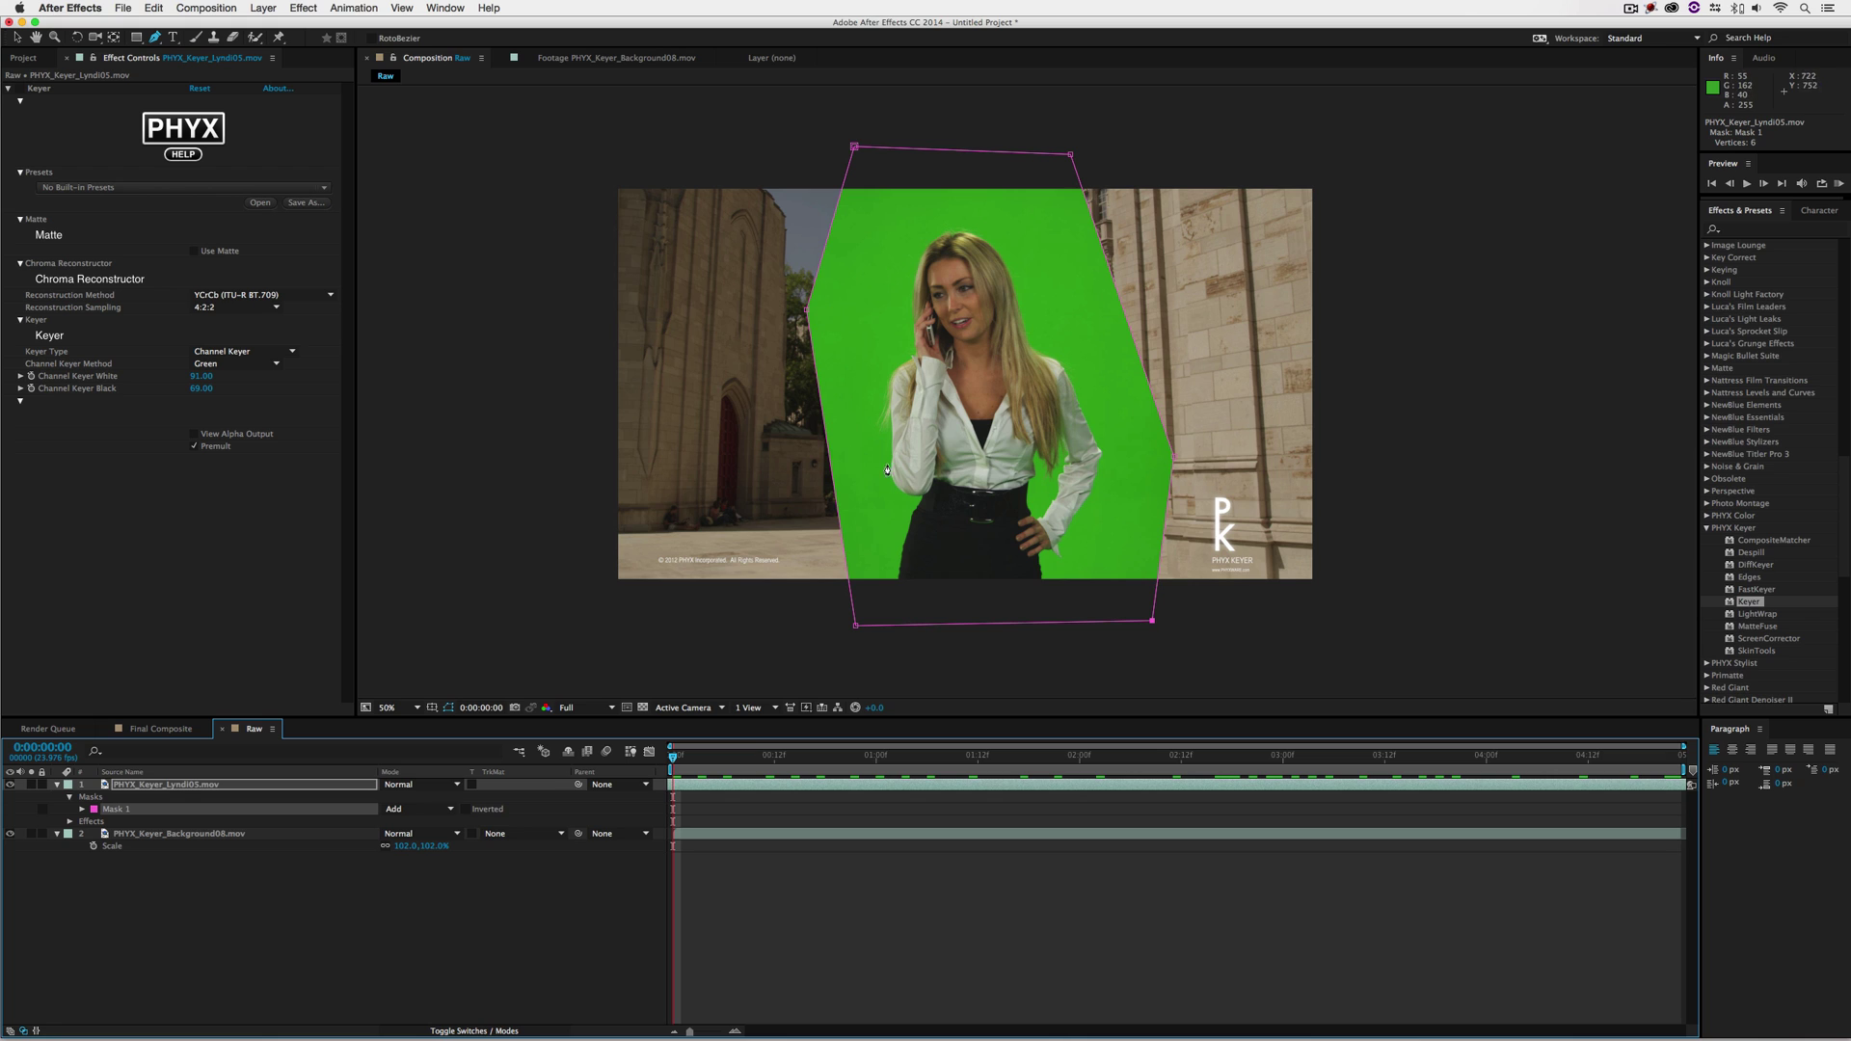
Re-enable the Keyer effect and review Reconstruction Sampling, keeping 4:2:2
click(20, 89)
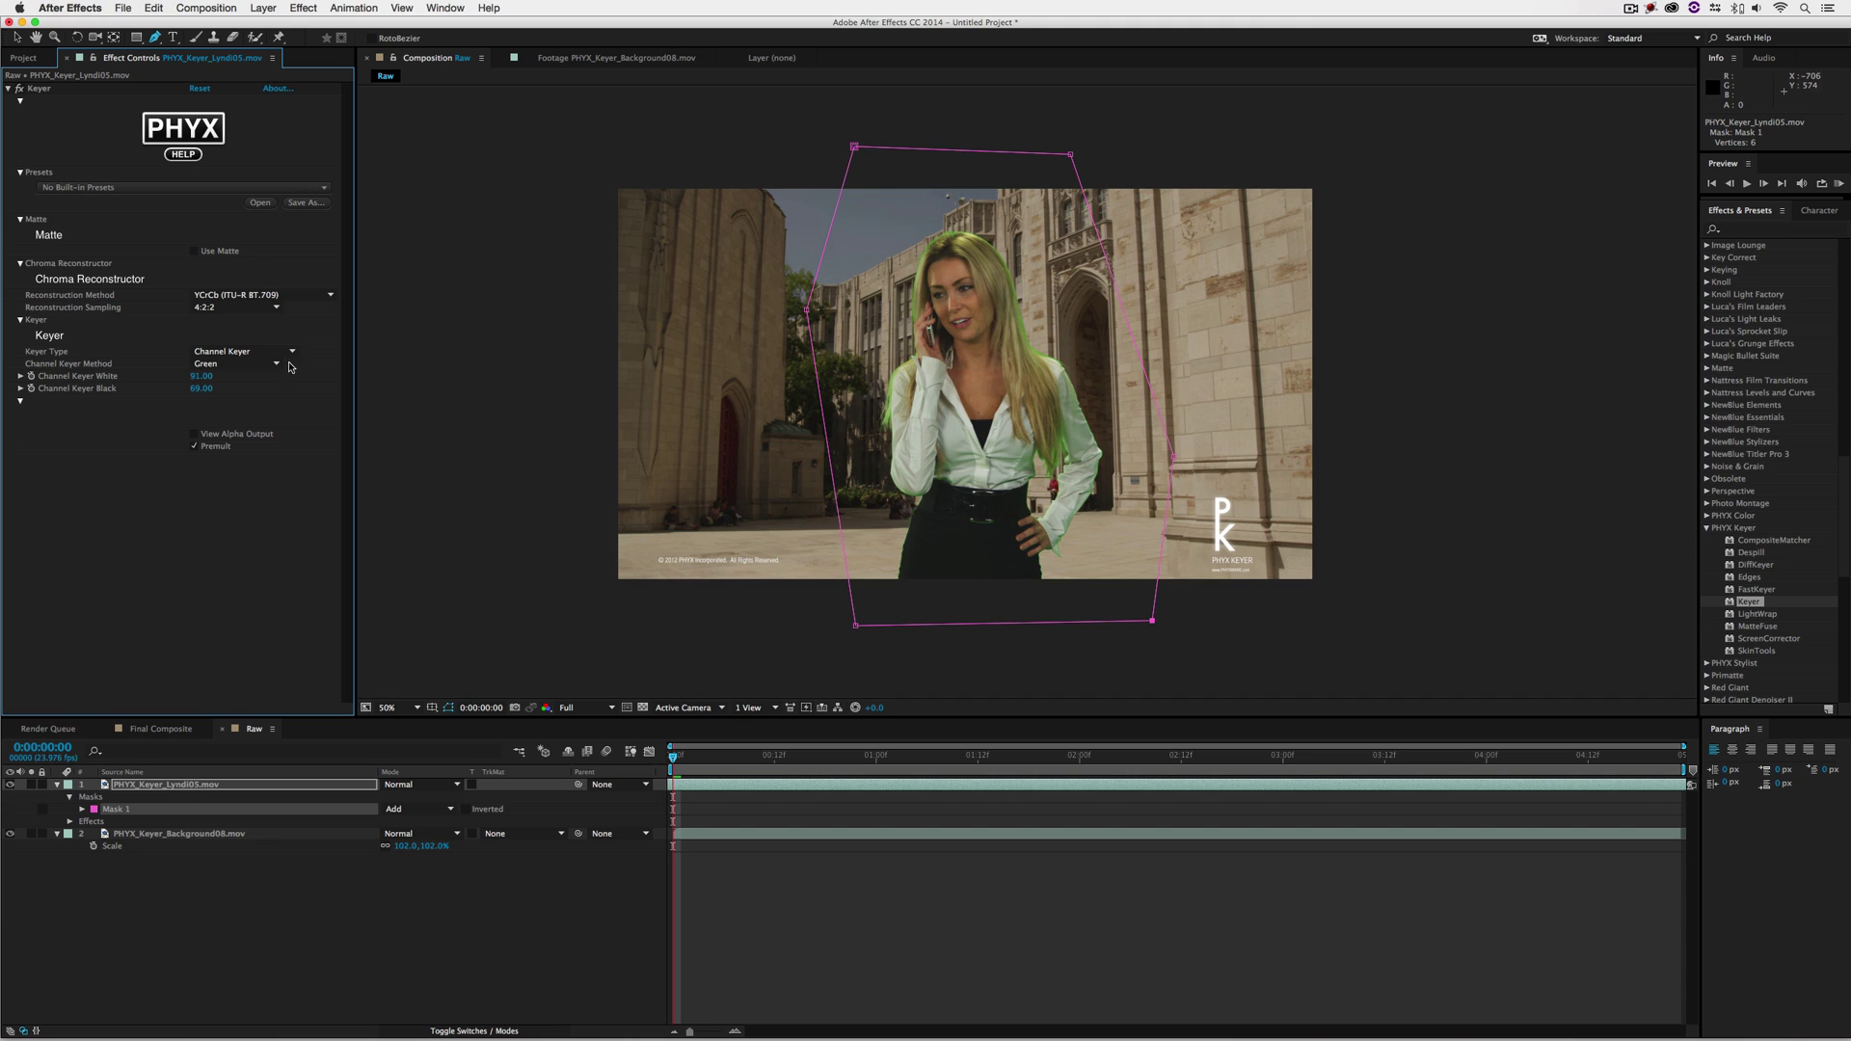
click(255, 307)
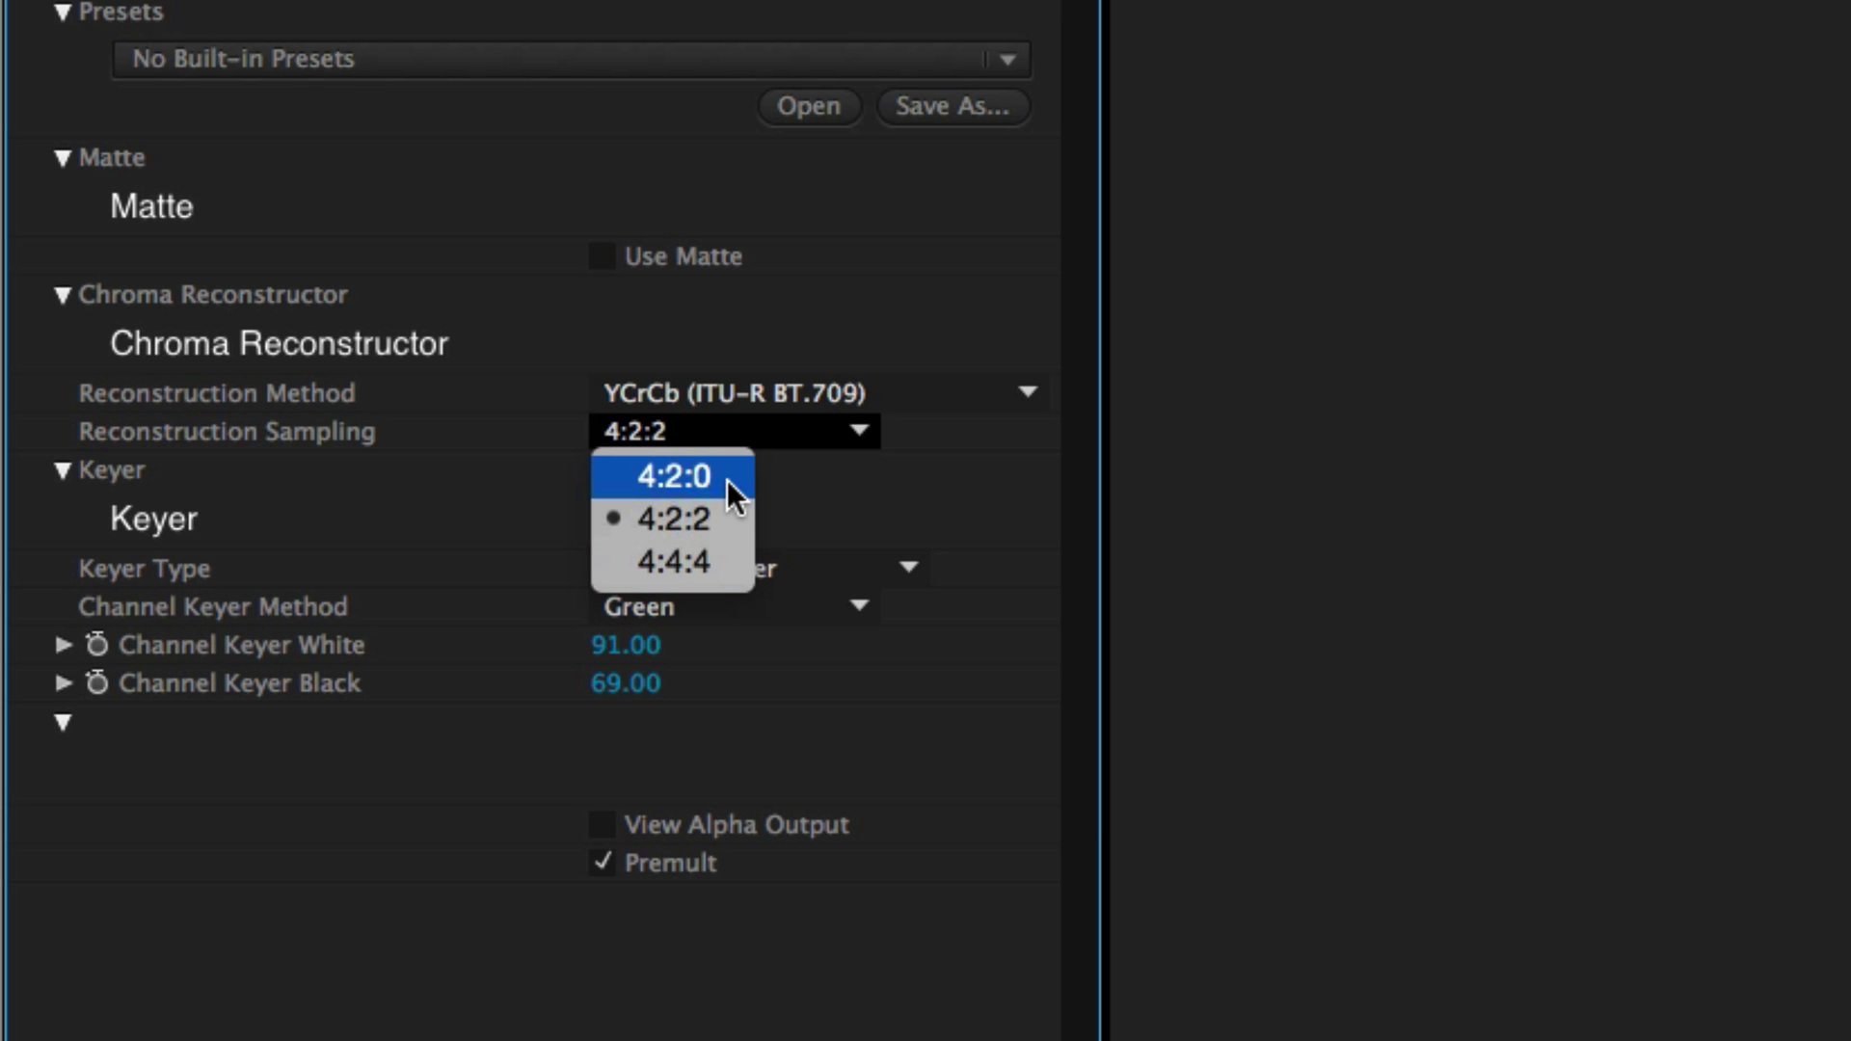
Keep 4:2:2 sampling, view at full size, and try a Channel Keyer Black change, then undo it
click(921, 421)
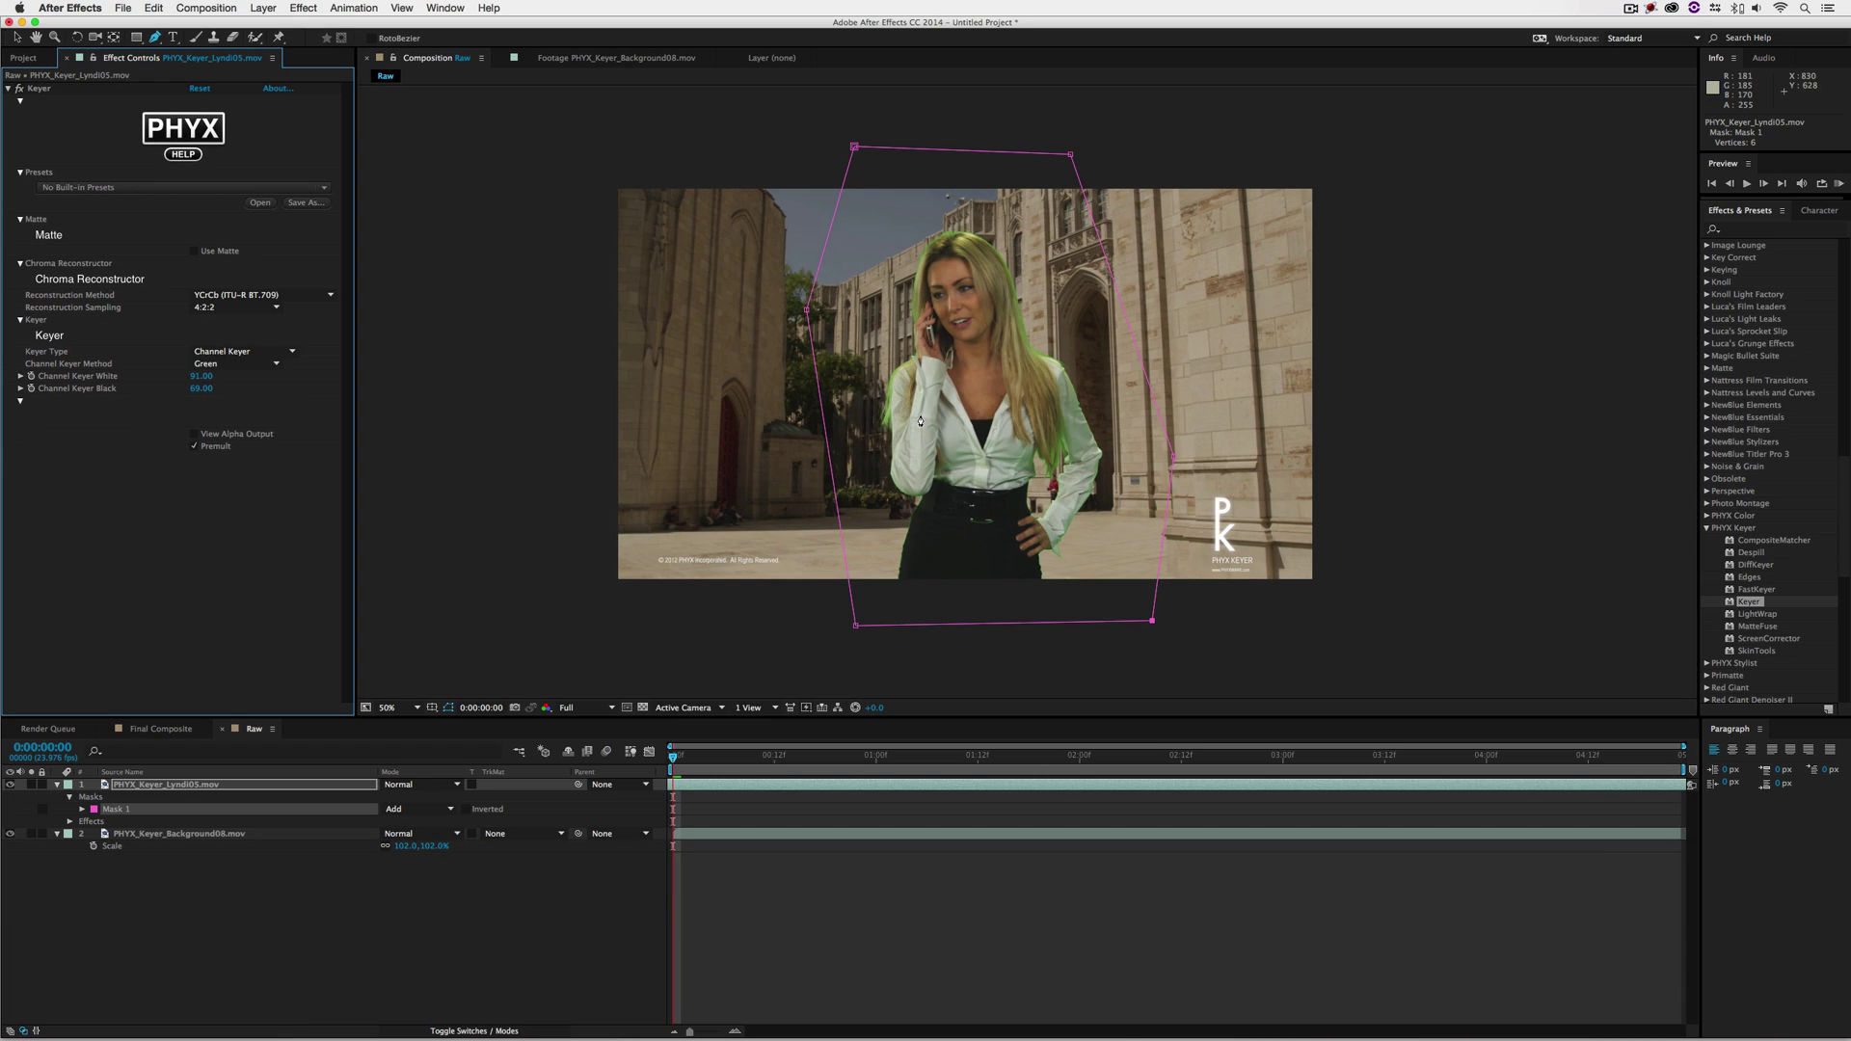
key(period)
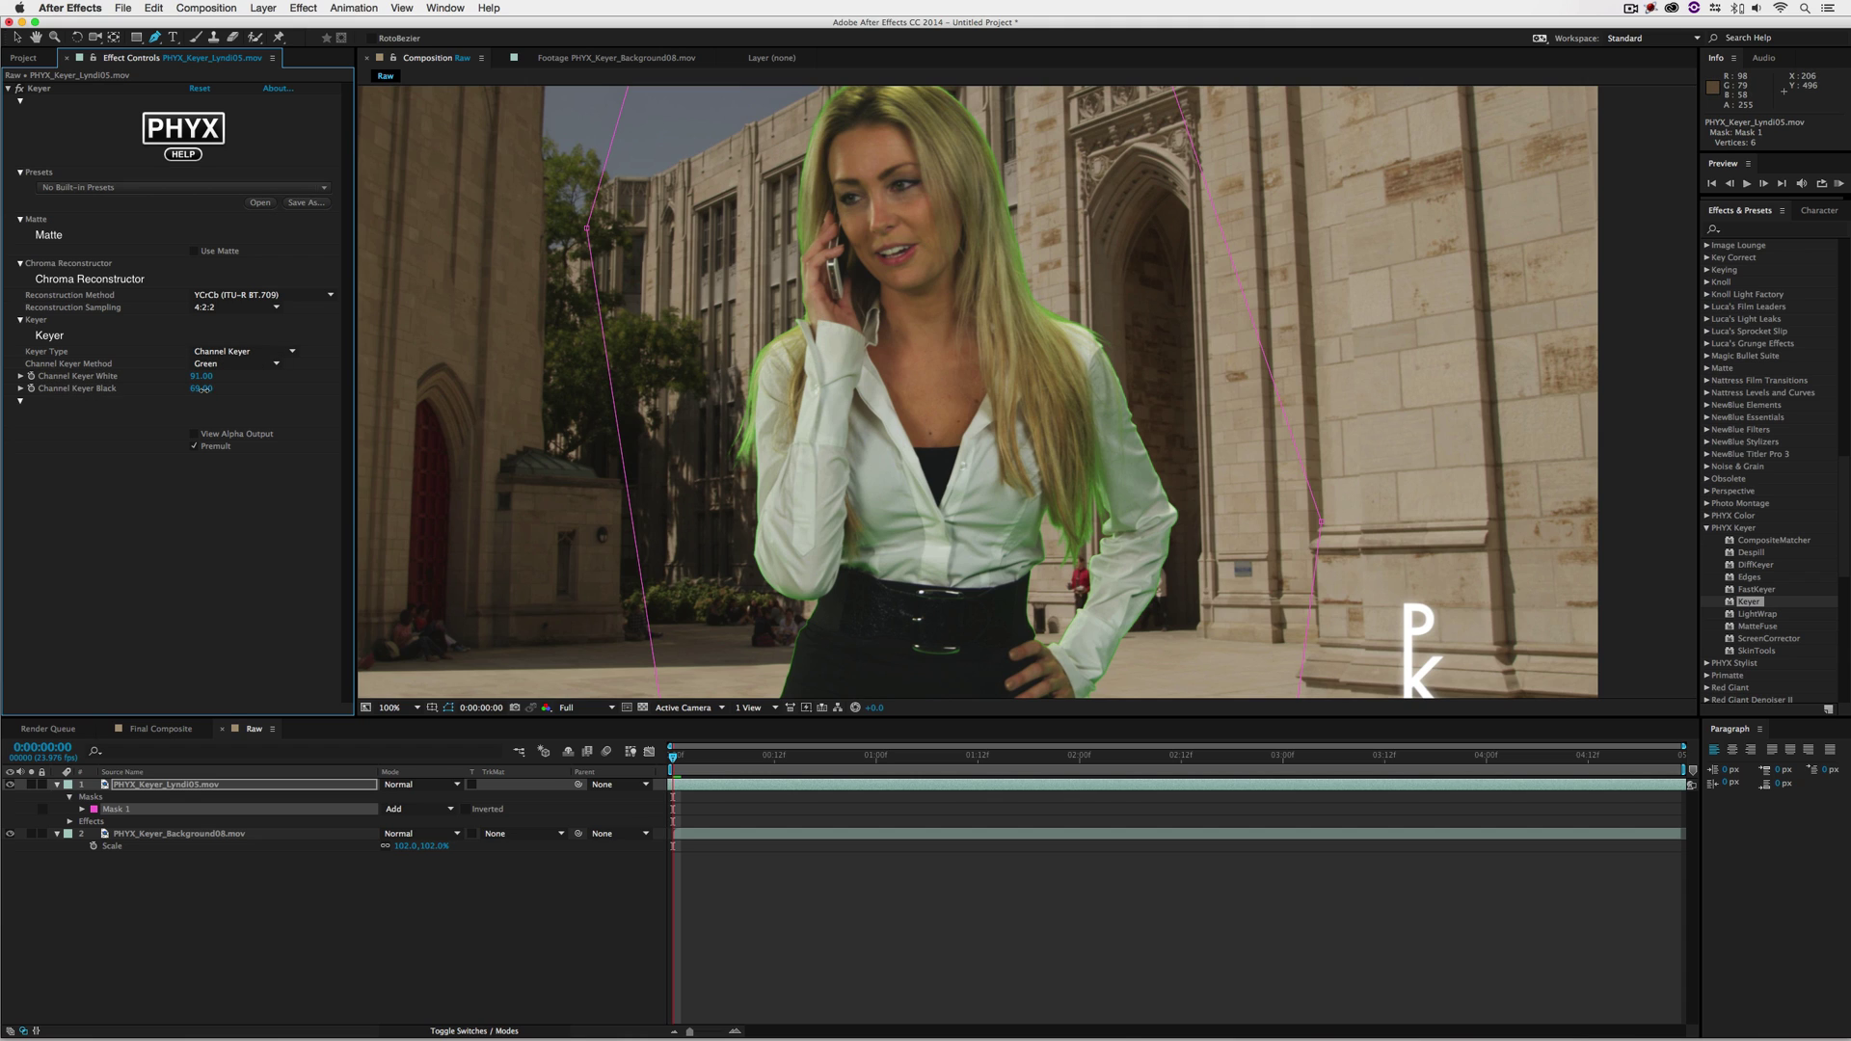
drag(200, 389, 203, 390)
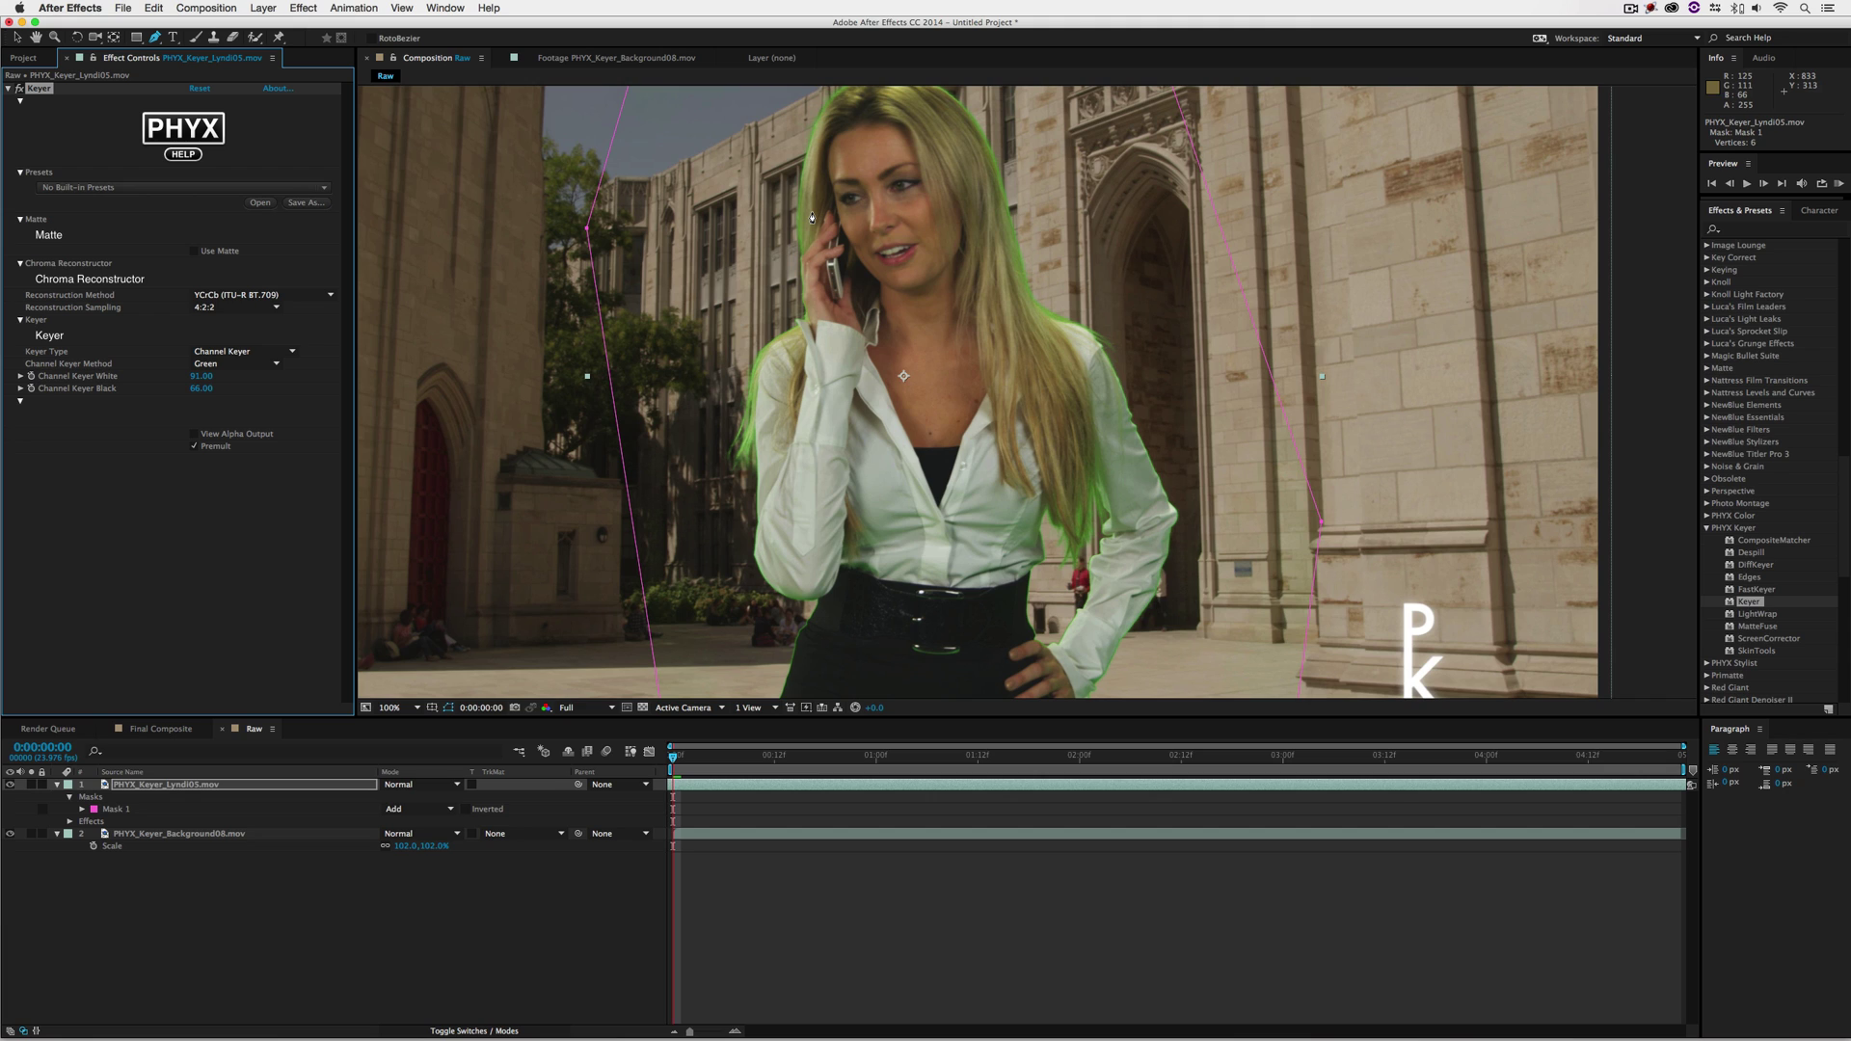
key(super+z)
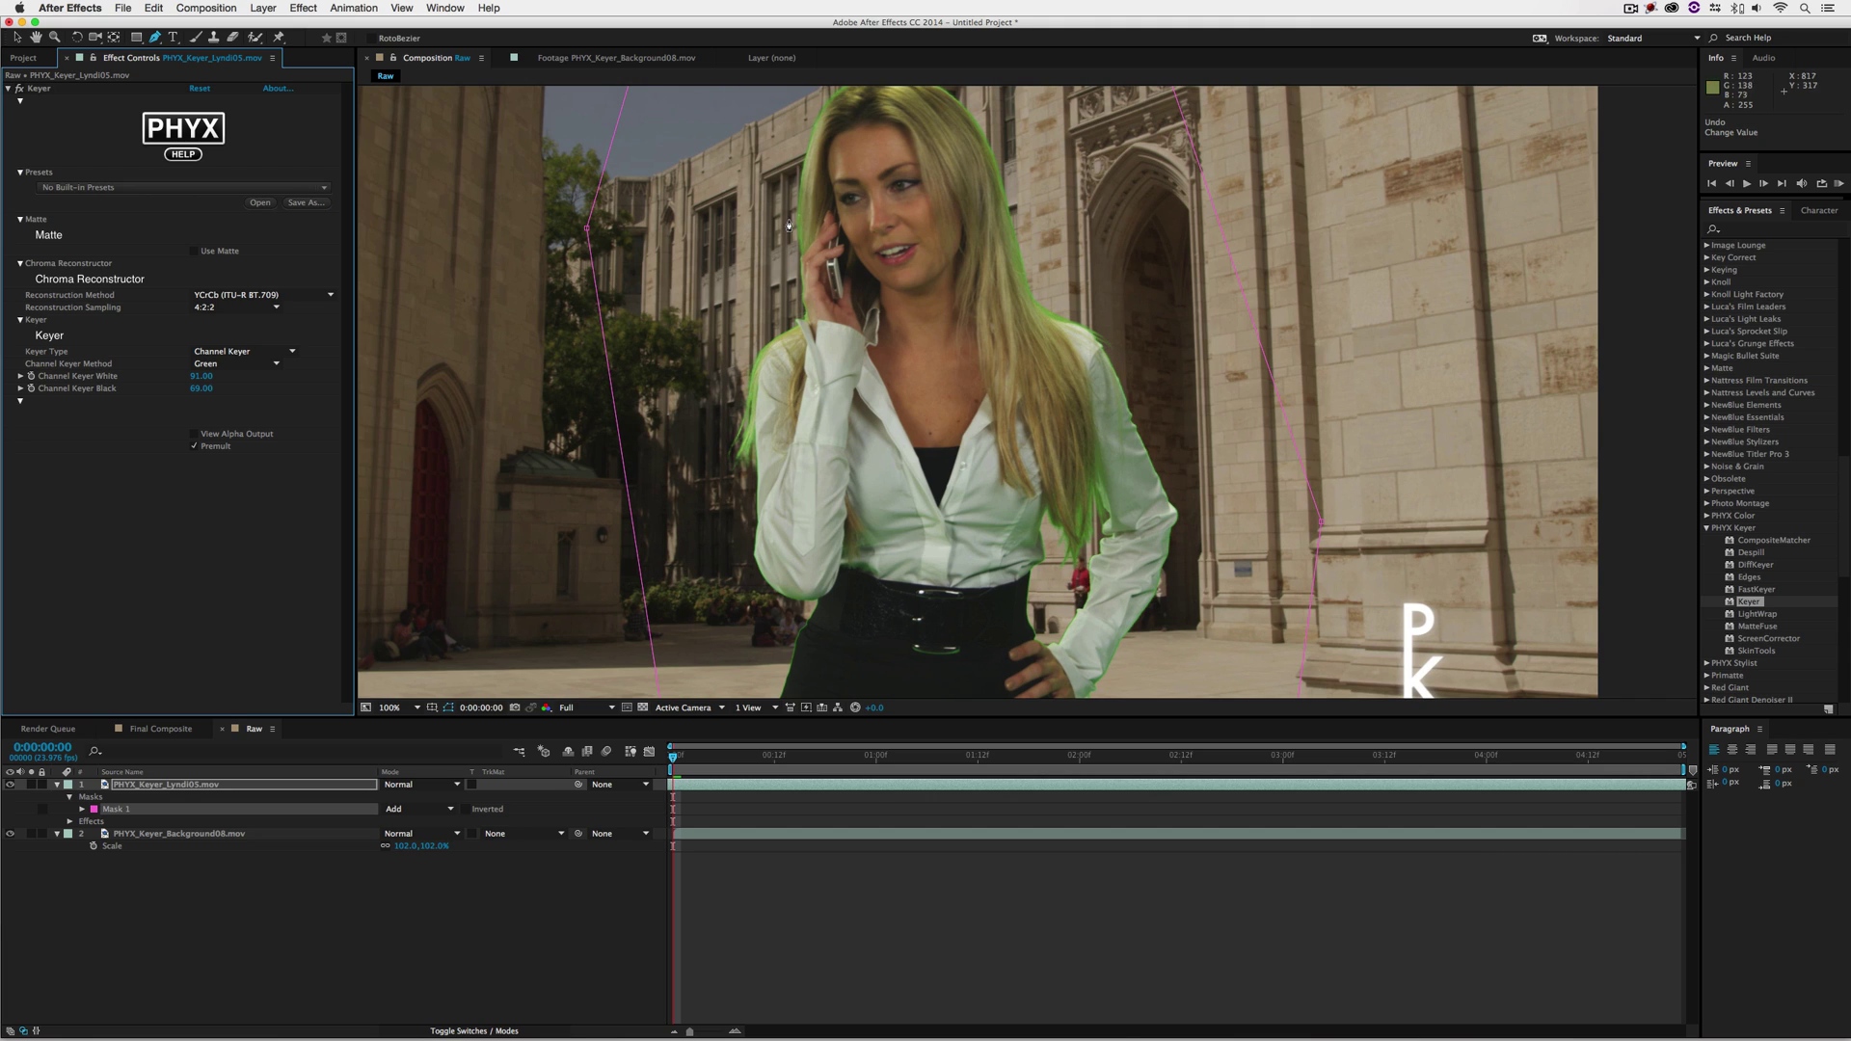
Turn on View Alpha Output and tune Channel Keyer White 91, Black 69 while inspecting matte edges
click(229, 435)
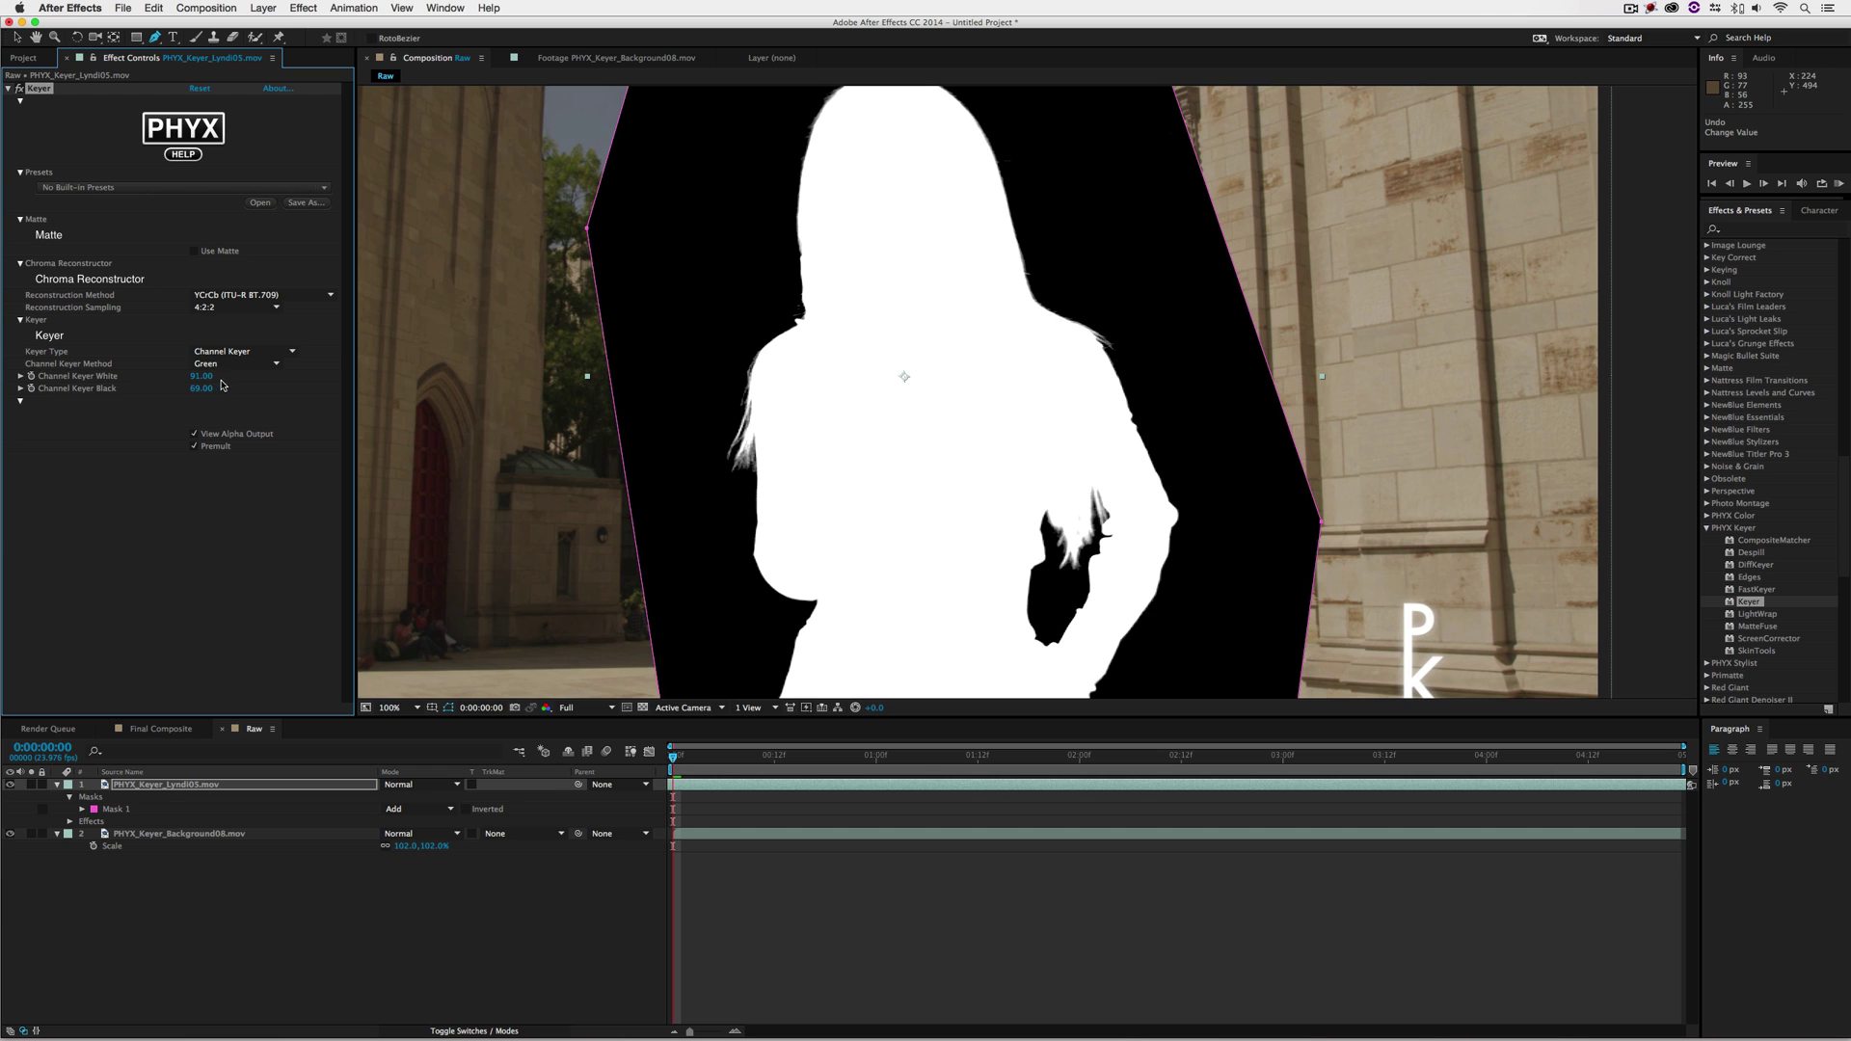
mouse_move(202, 388)
mouse_down()
mouse_move(180, 386)
mouse_move(198, 386)
mouse_up()
scroll(1179, 516, down, 2)
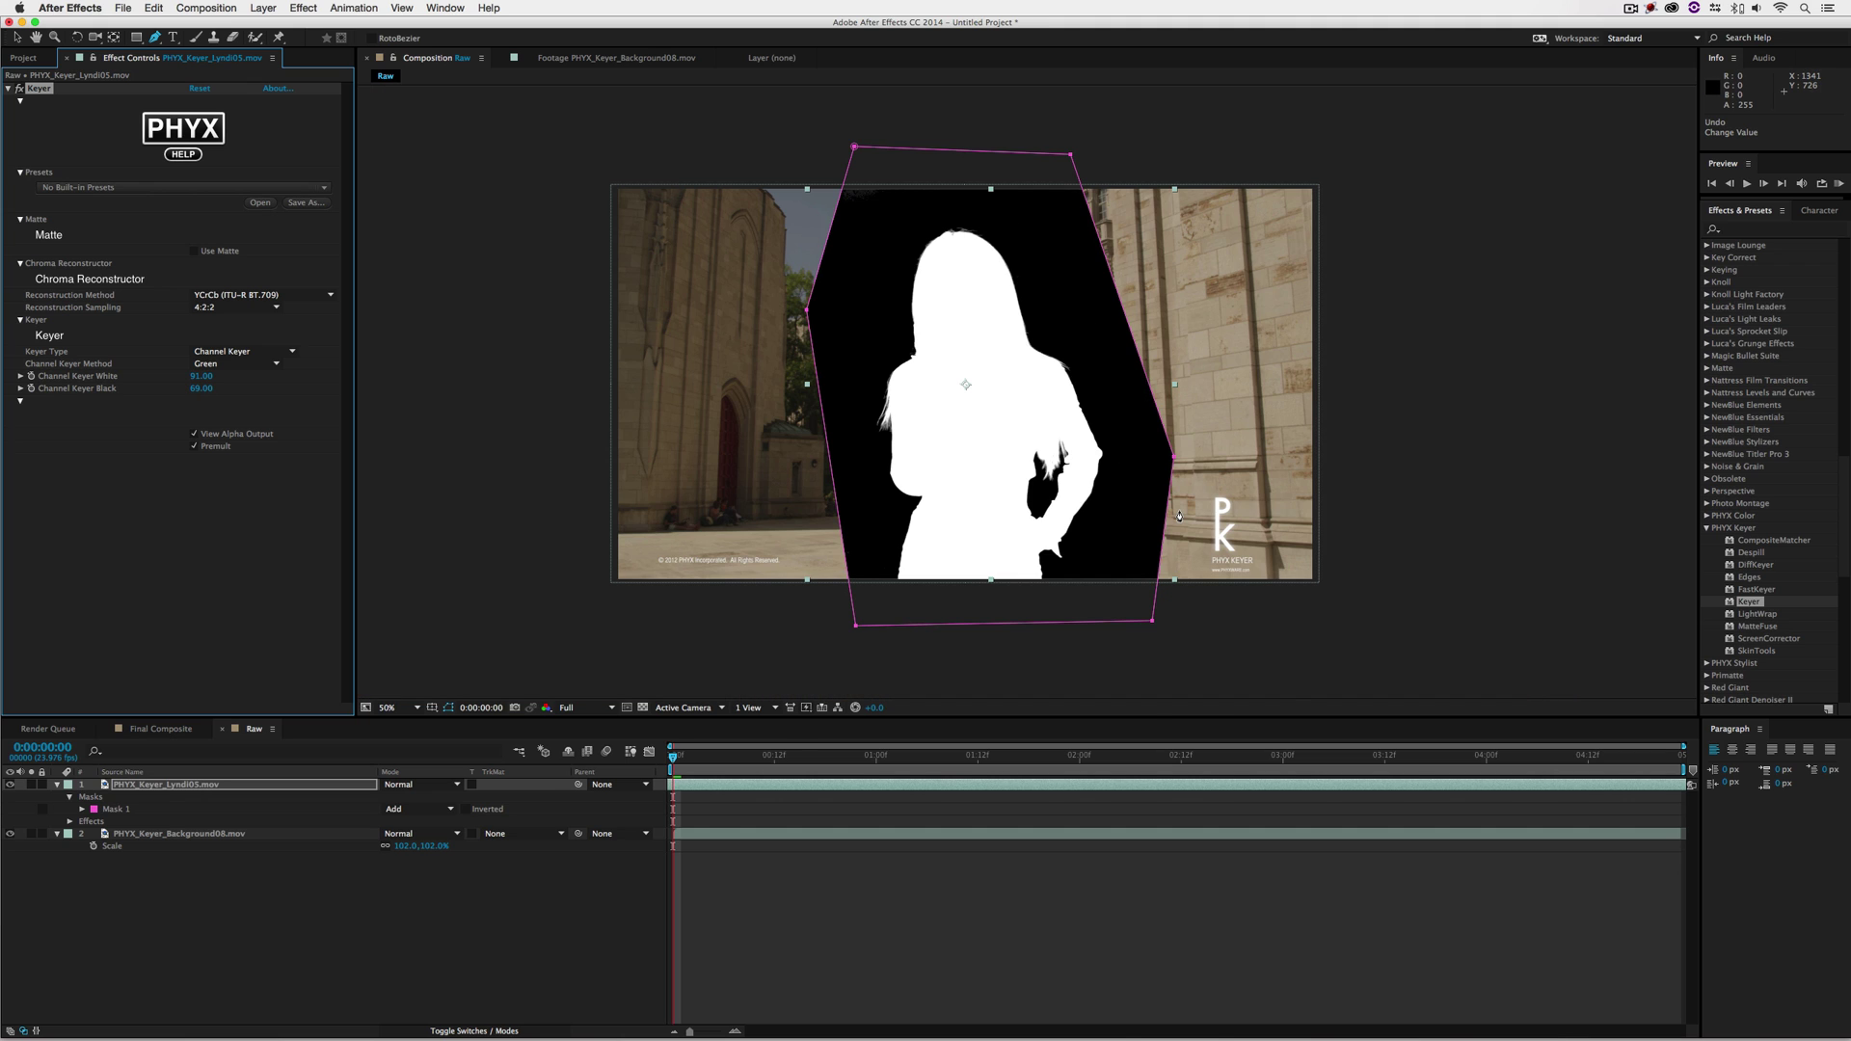
scroll(1178, 516, up, 2)
drag(891, 84, 891, 191)
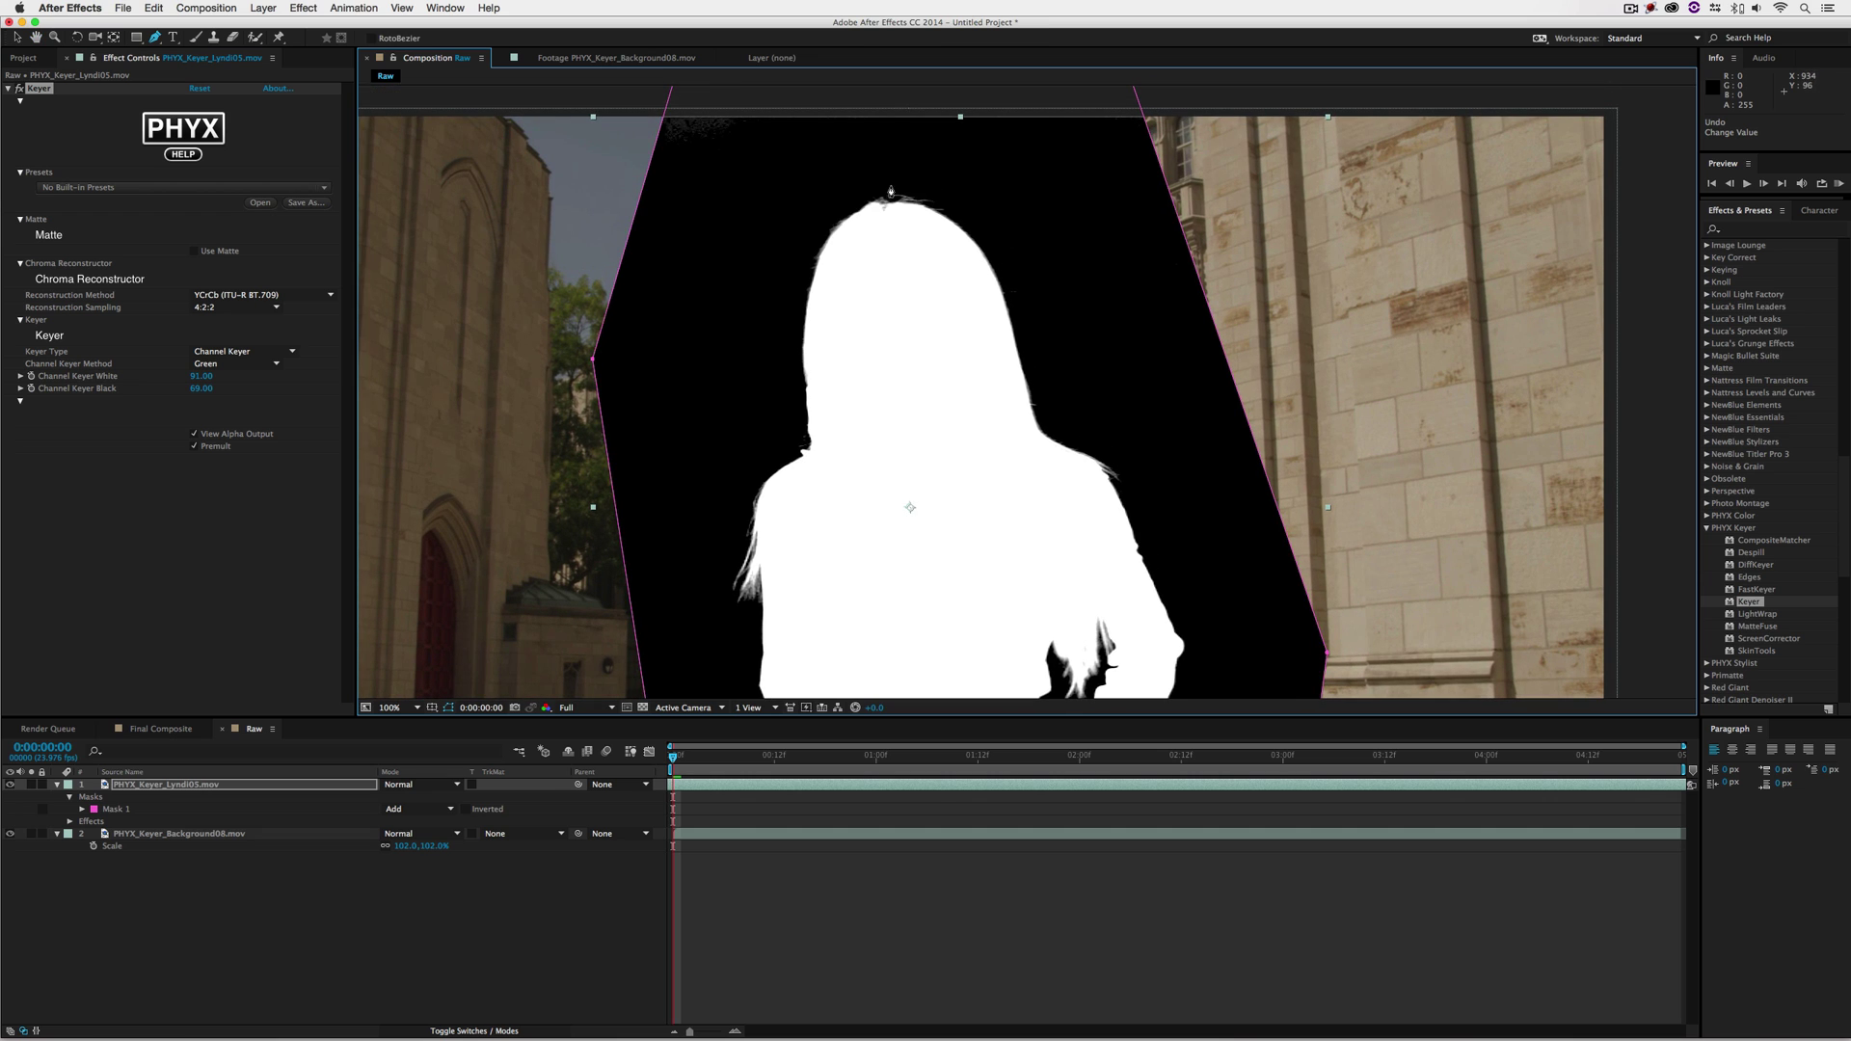
scroll(964, 290, down, 5)
scroll(964, 290, right, 3)
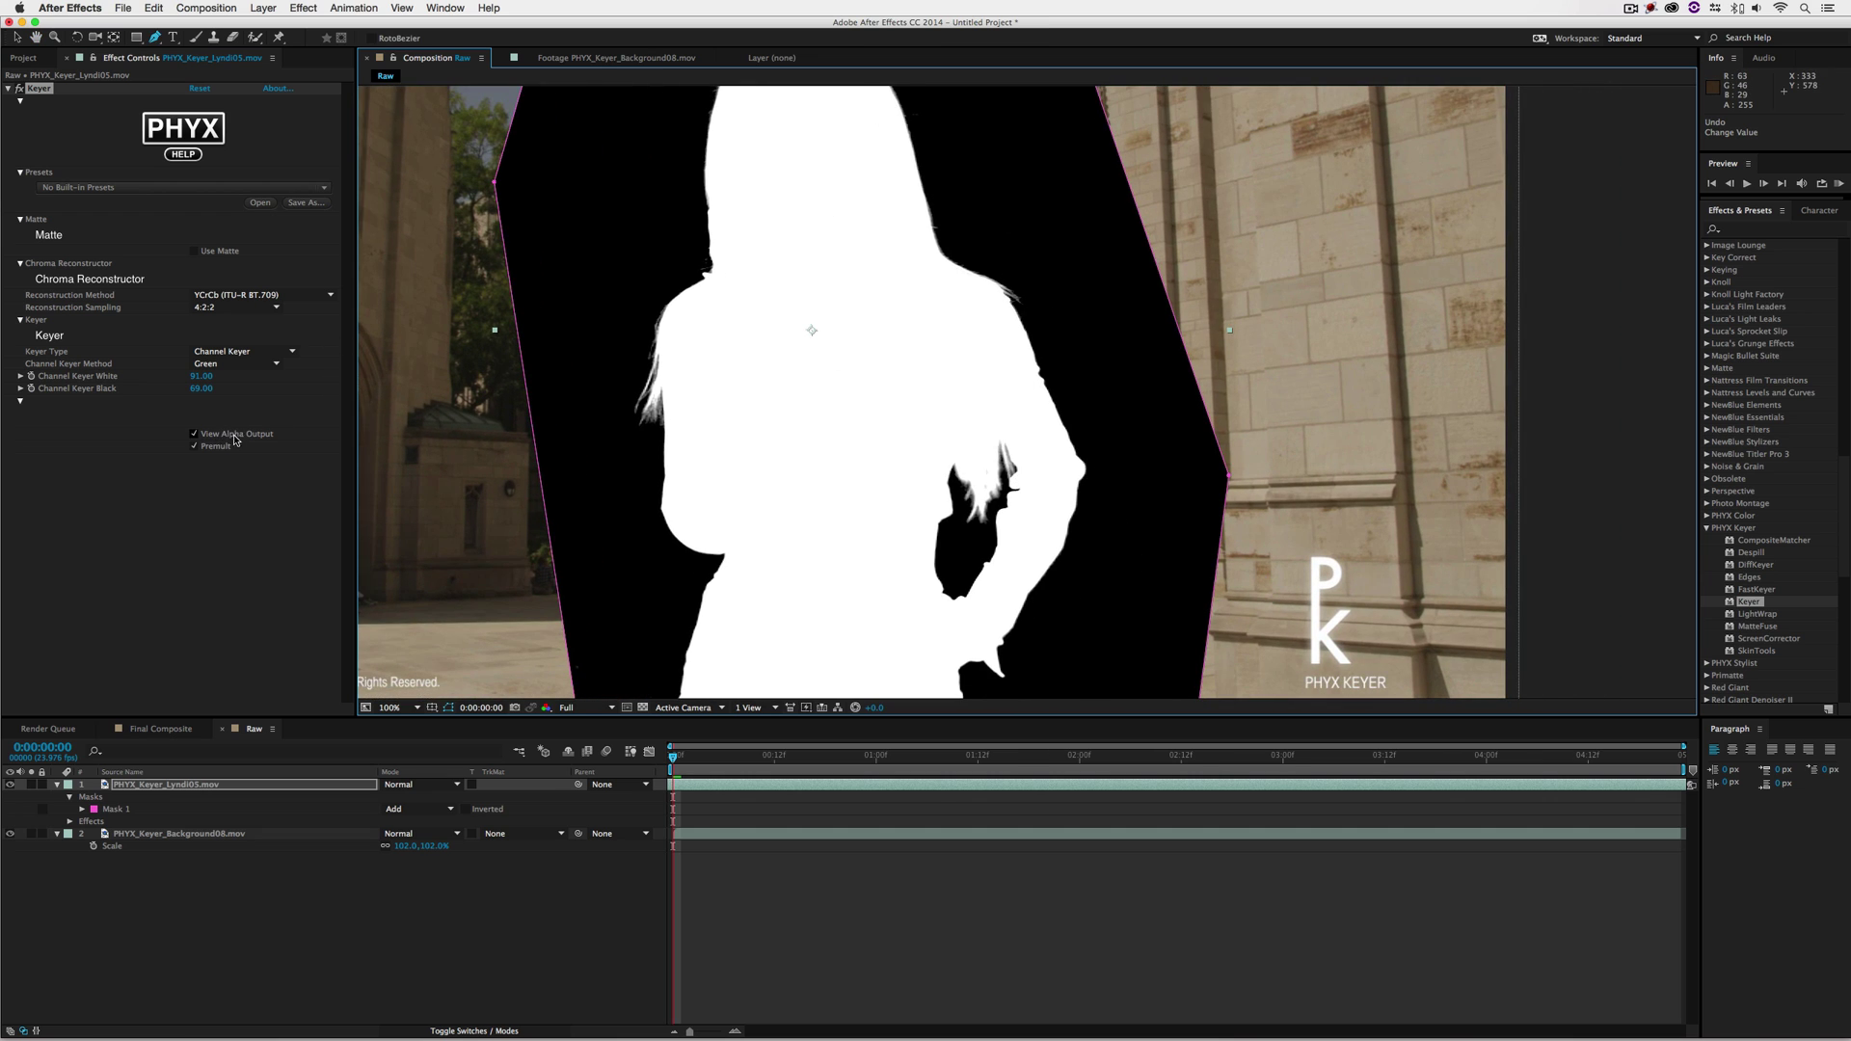
Turn off View Alpha Output and set the viewer magnification to Fit
click(222, 436)
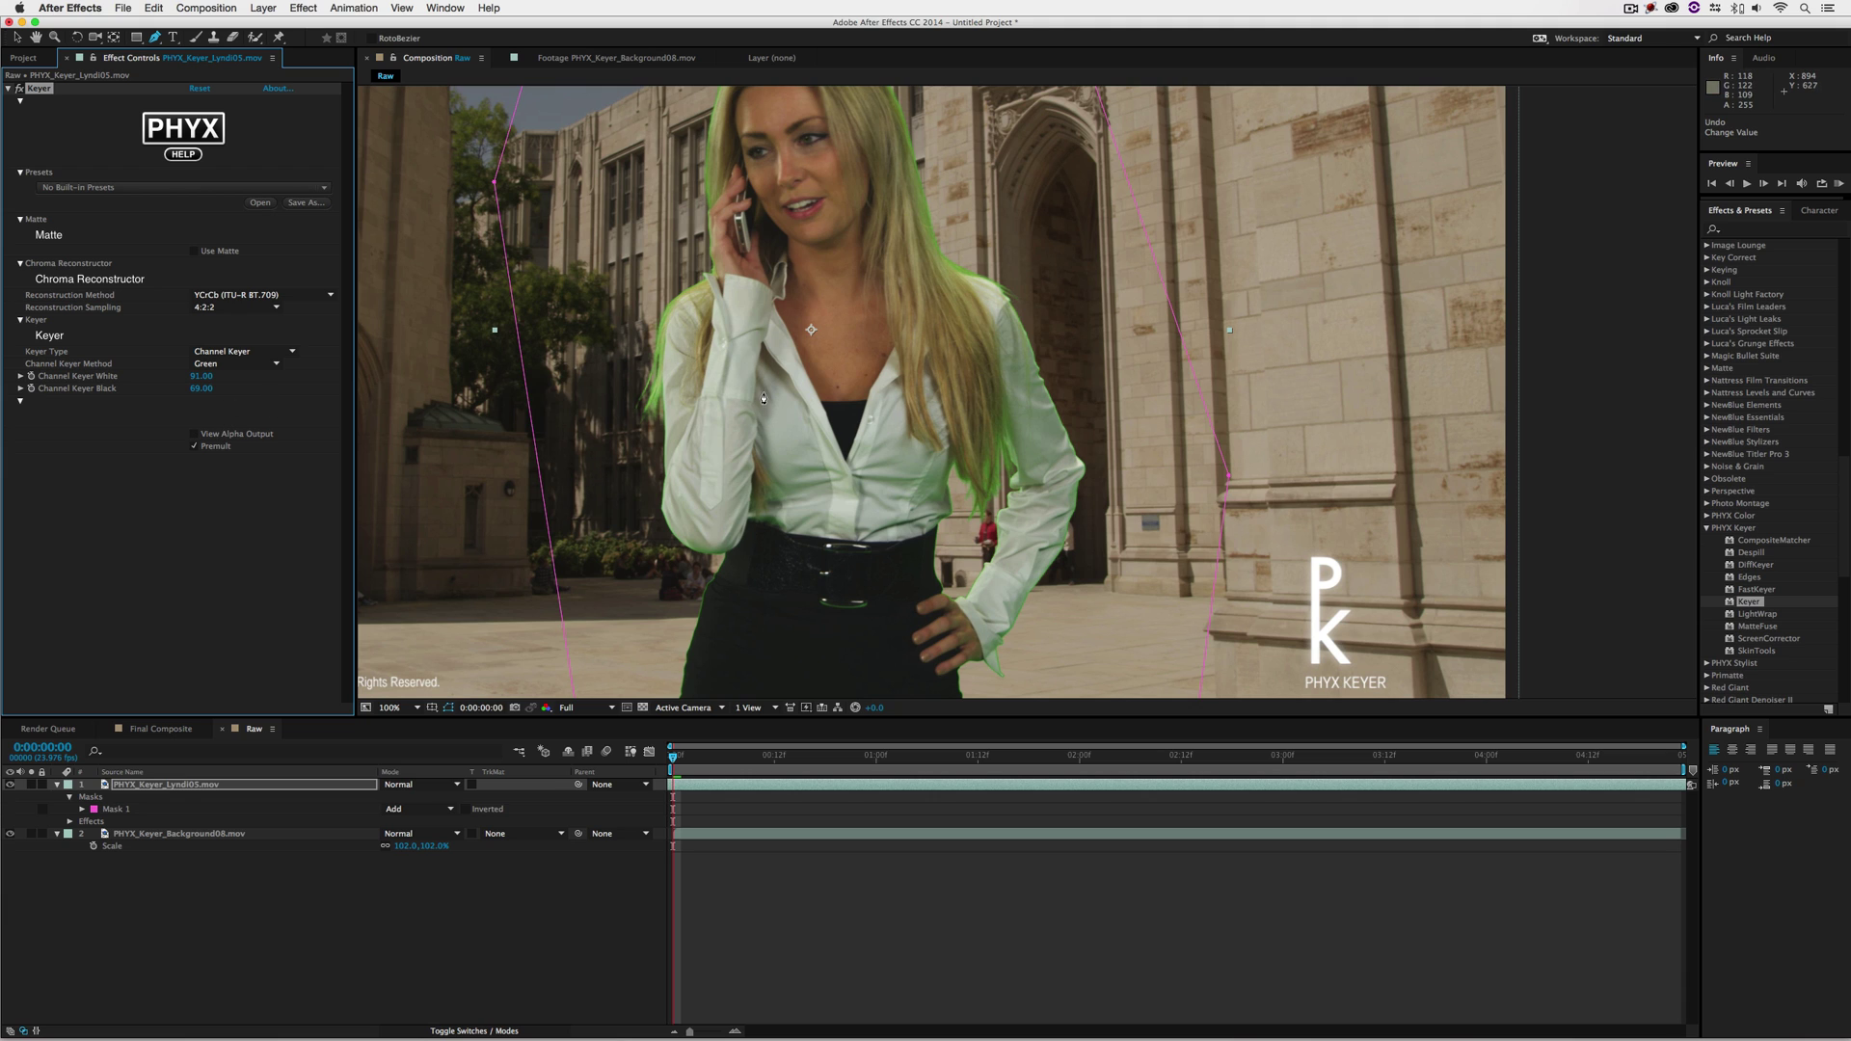
scroll(764, 398, down, 1)
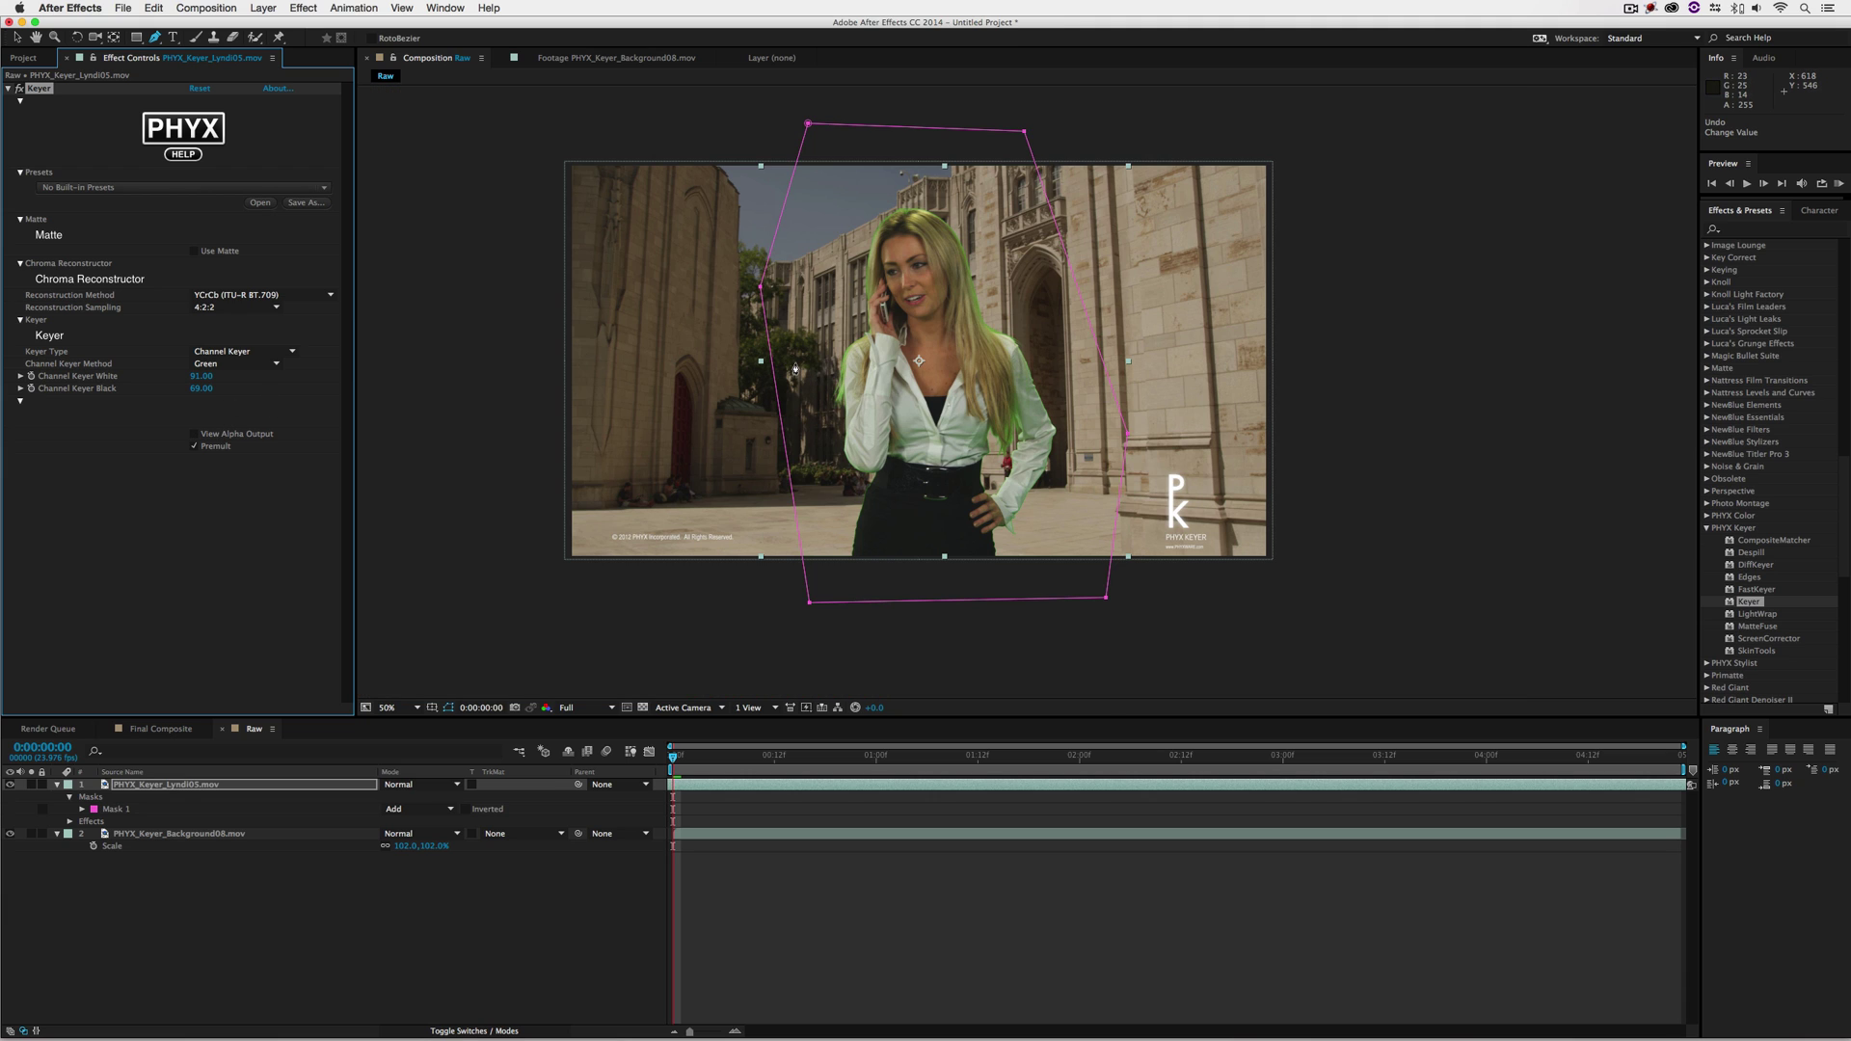
click(401, 710)
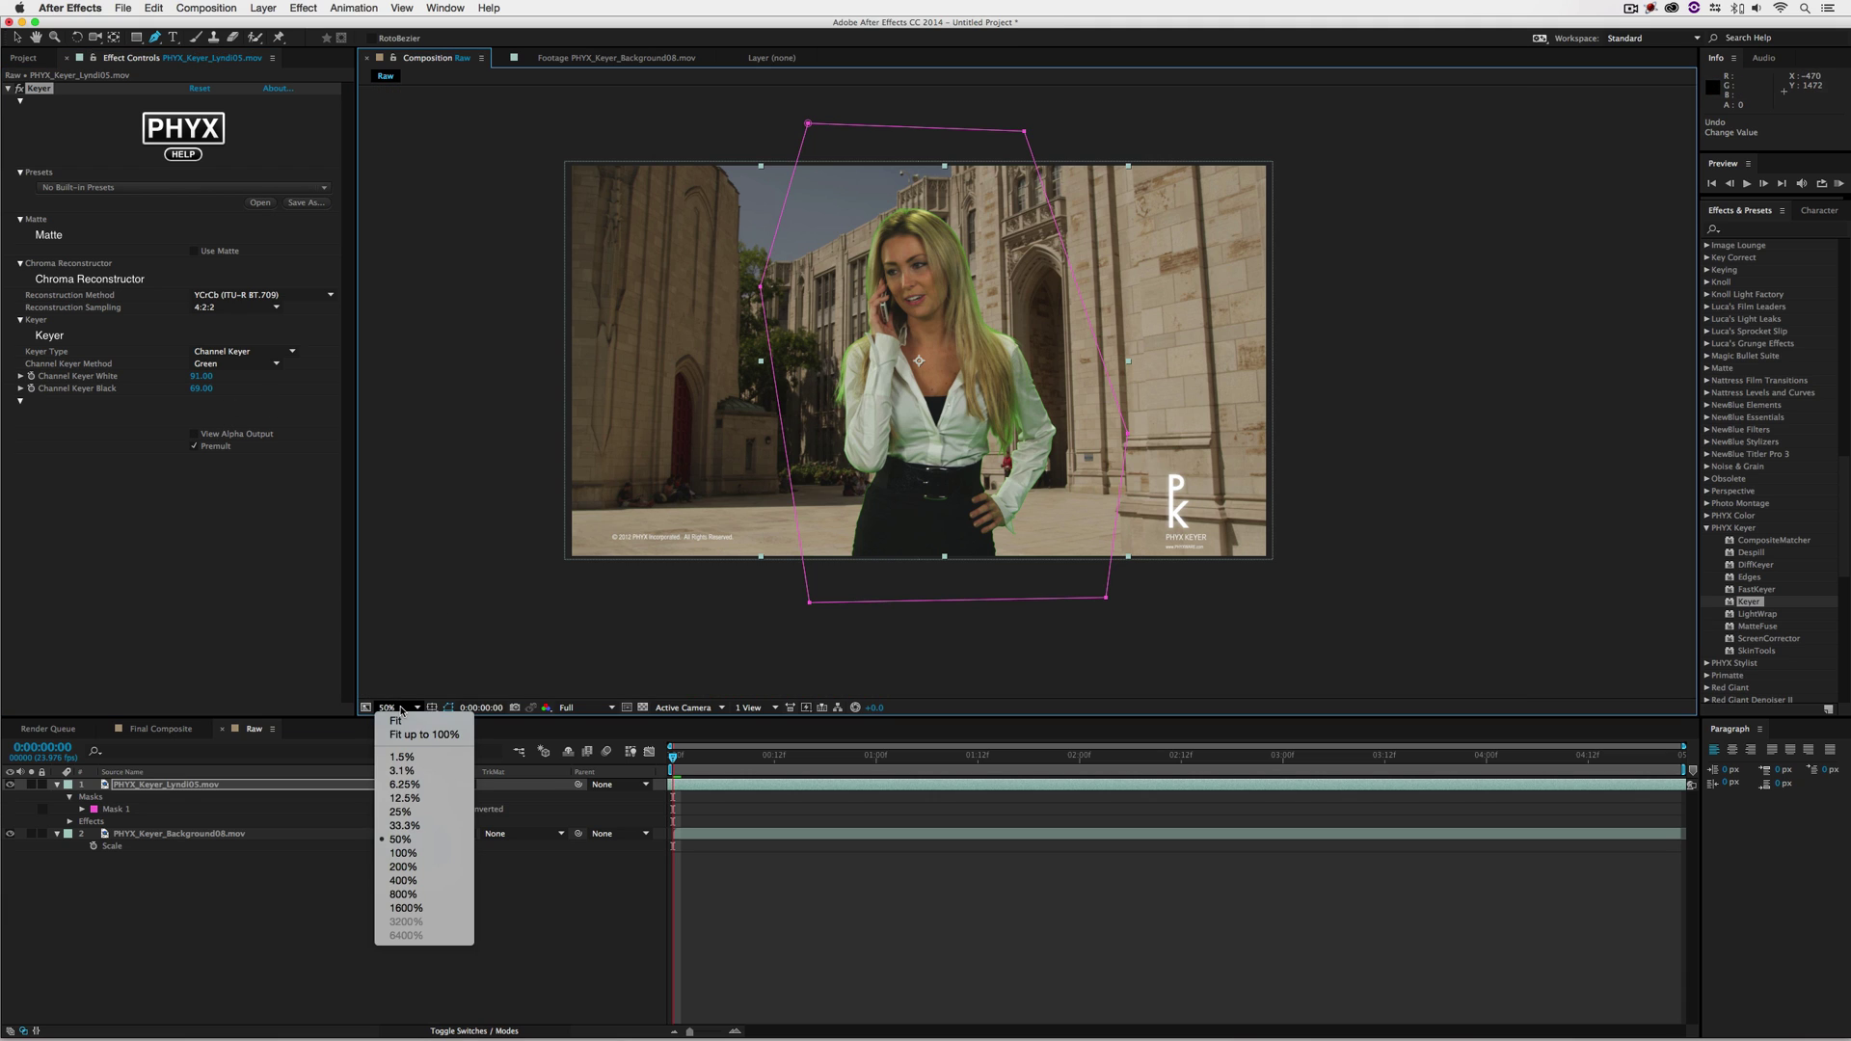
click(404, 722)
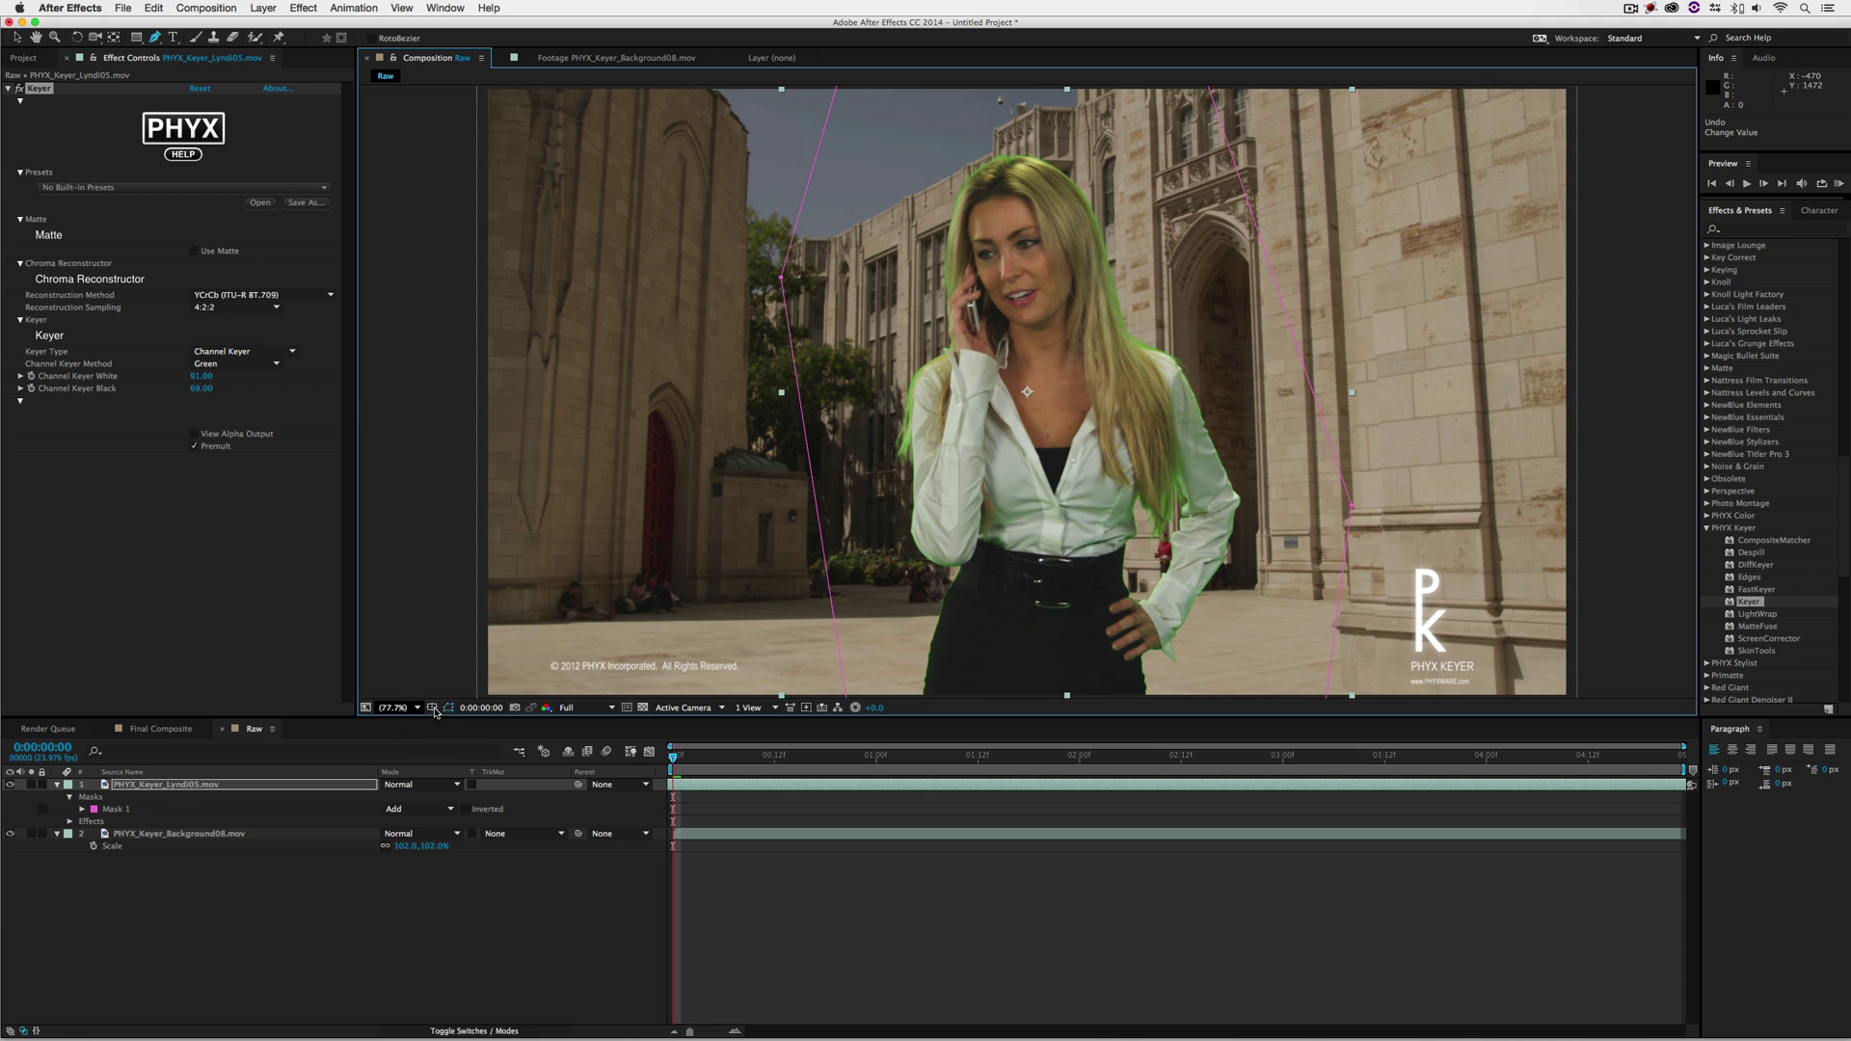
Add PHYX Keyer Despill below Keyer and settle its Despill Amount at 68%
click(1751, 553)
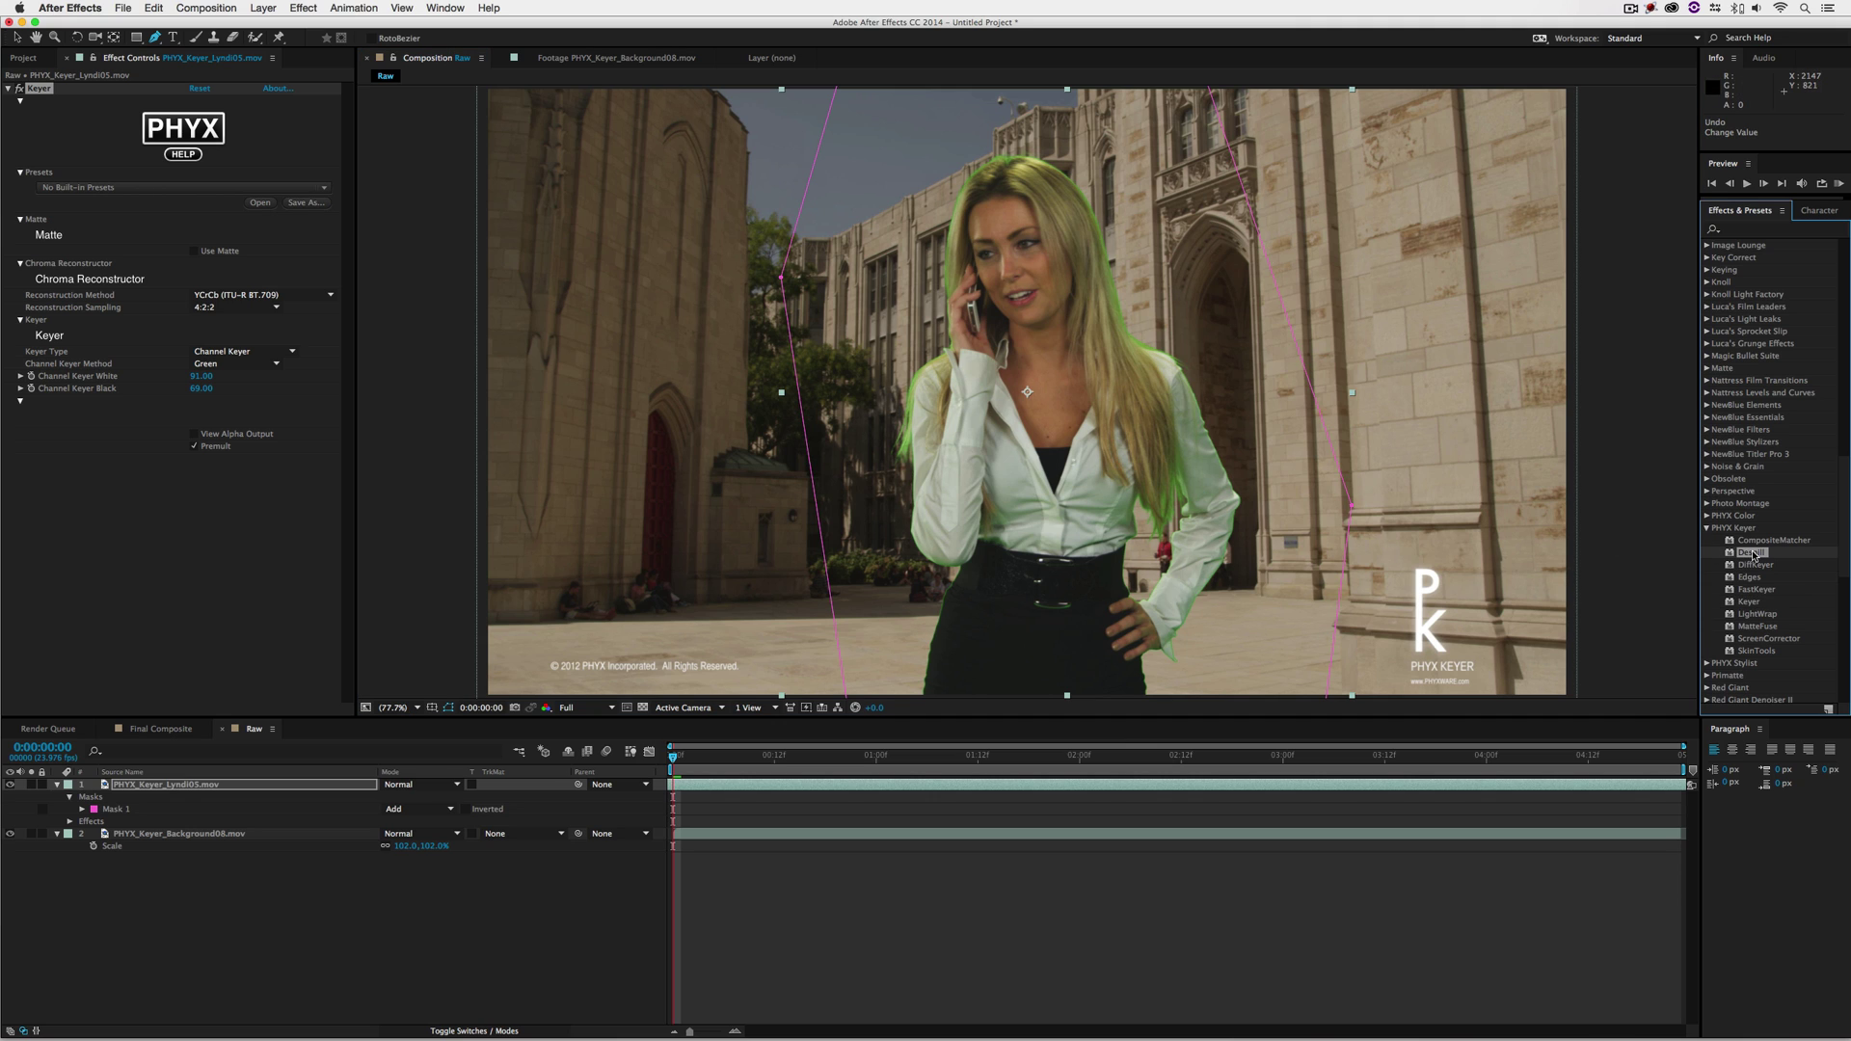
drag(1746, 555, 137, 511)
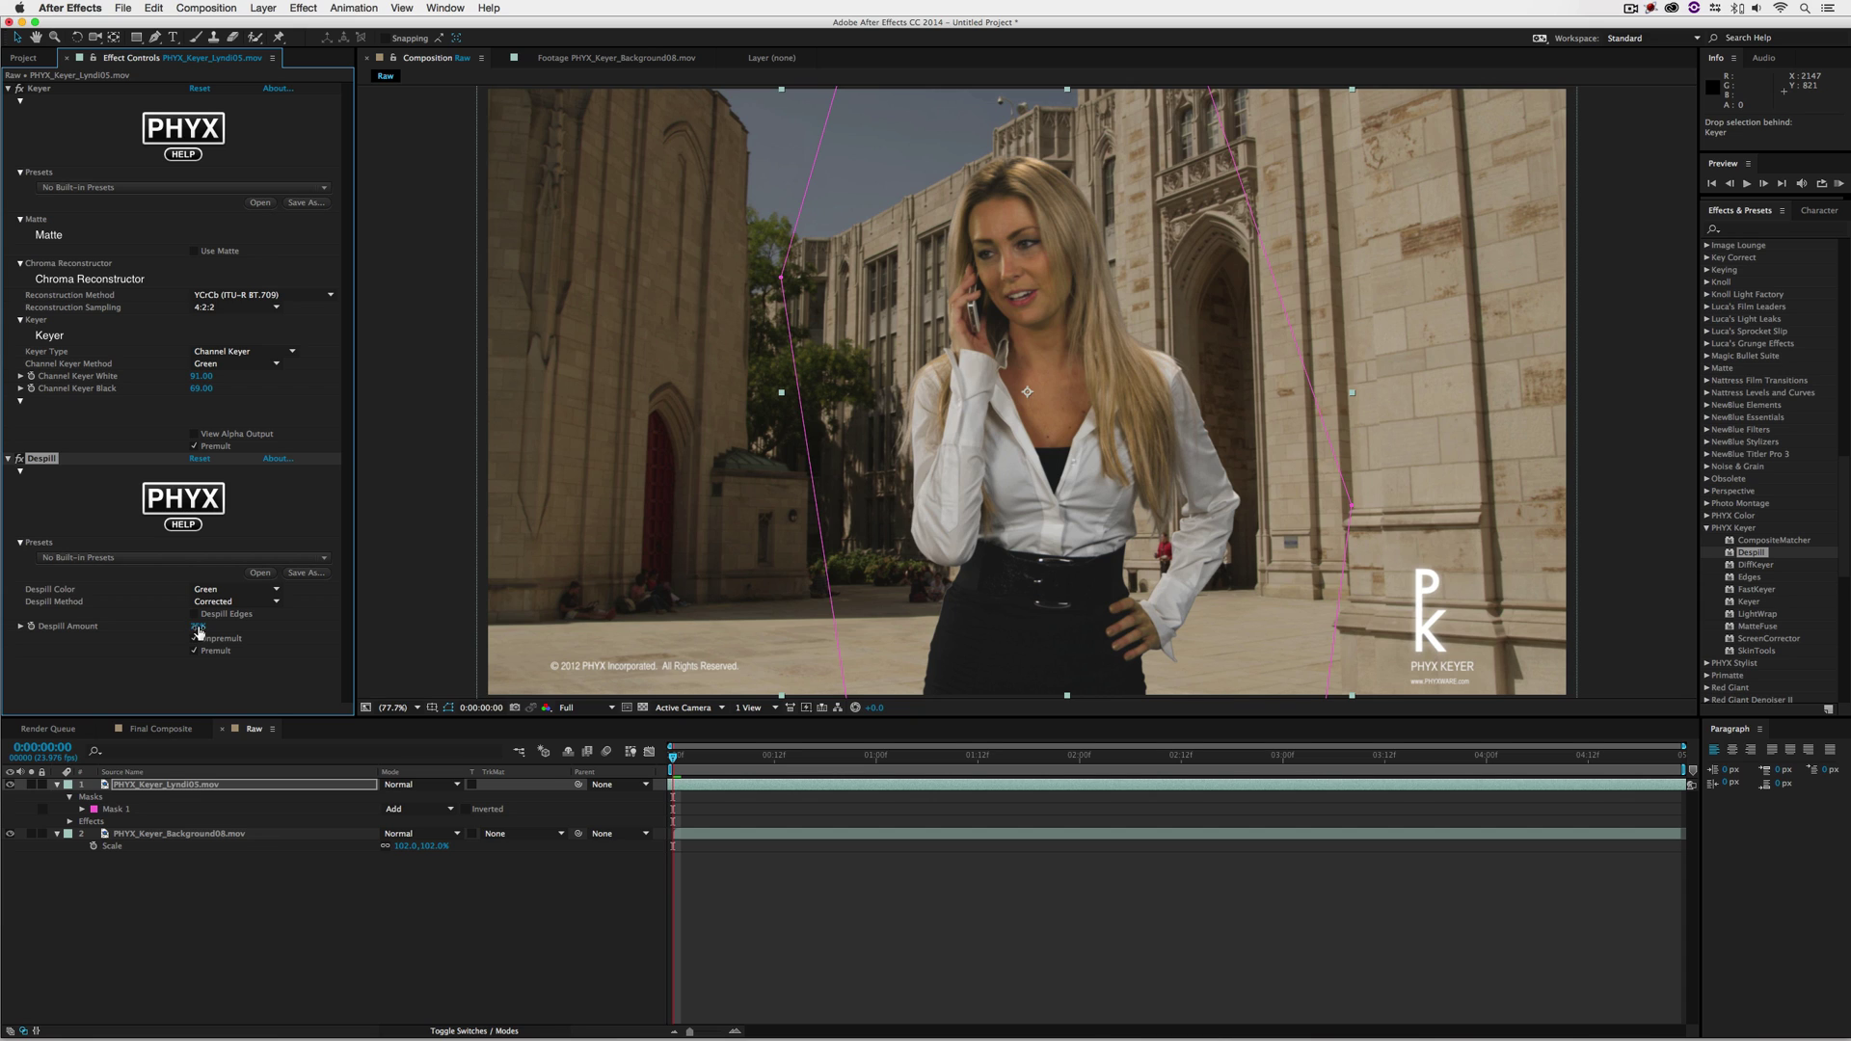
mouse_move(179, 626)
mouse_down()
mouse_move(154, 626)
mouse_move(178, 626)
mouse_up()
click(199, 627)
key(Return)
key(ctrl+z)
Add CompositeMatcher below Despill with Background Image set to layer 2, PHYX_Keyer_Background08.mov
click(1776, 541)
drag(1774, 542, 186, 665)
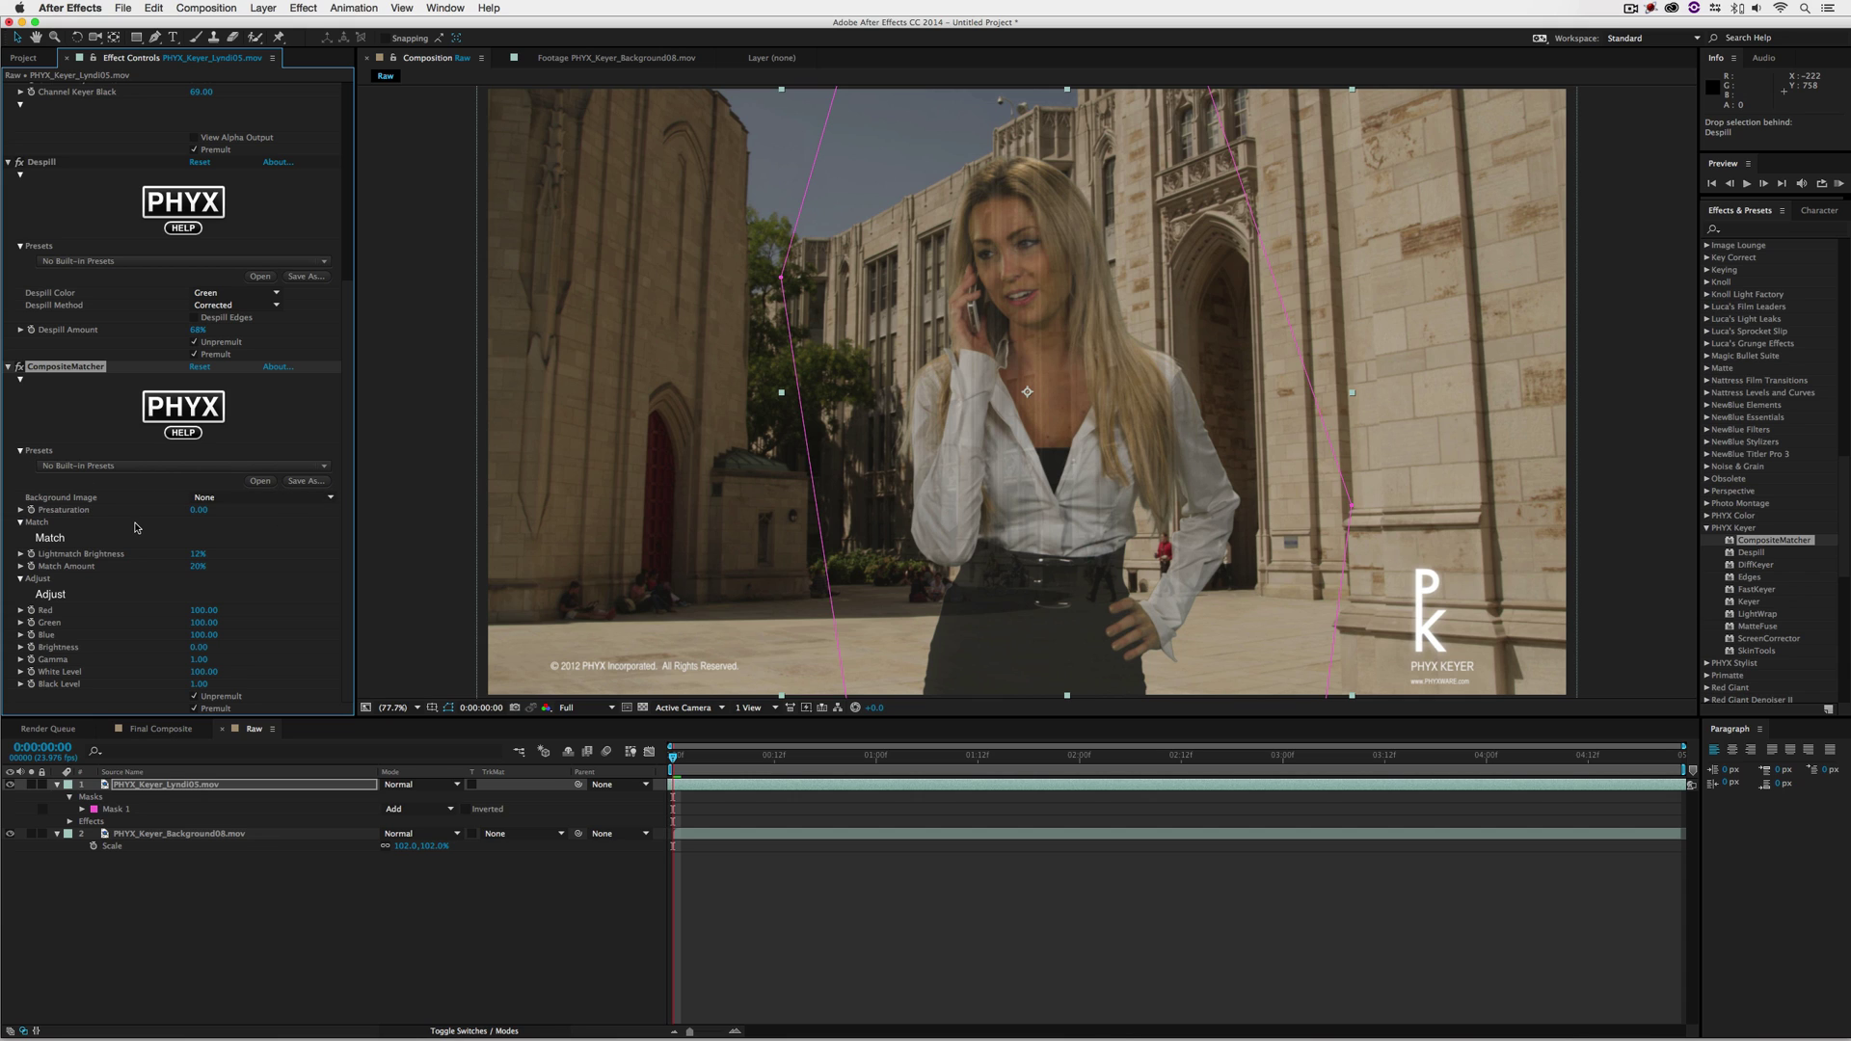
click(221, 500)
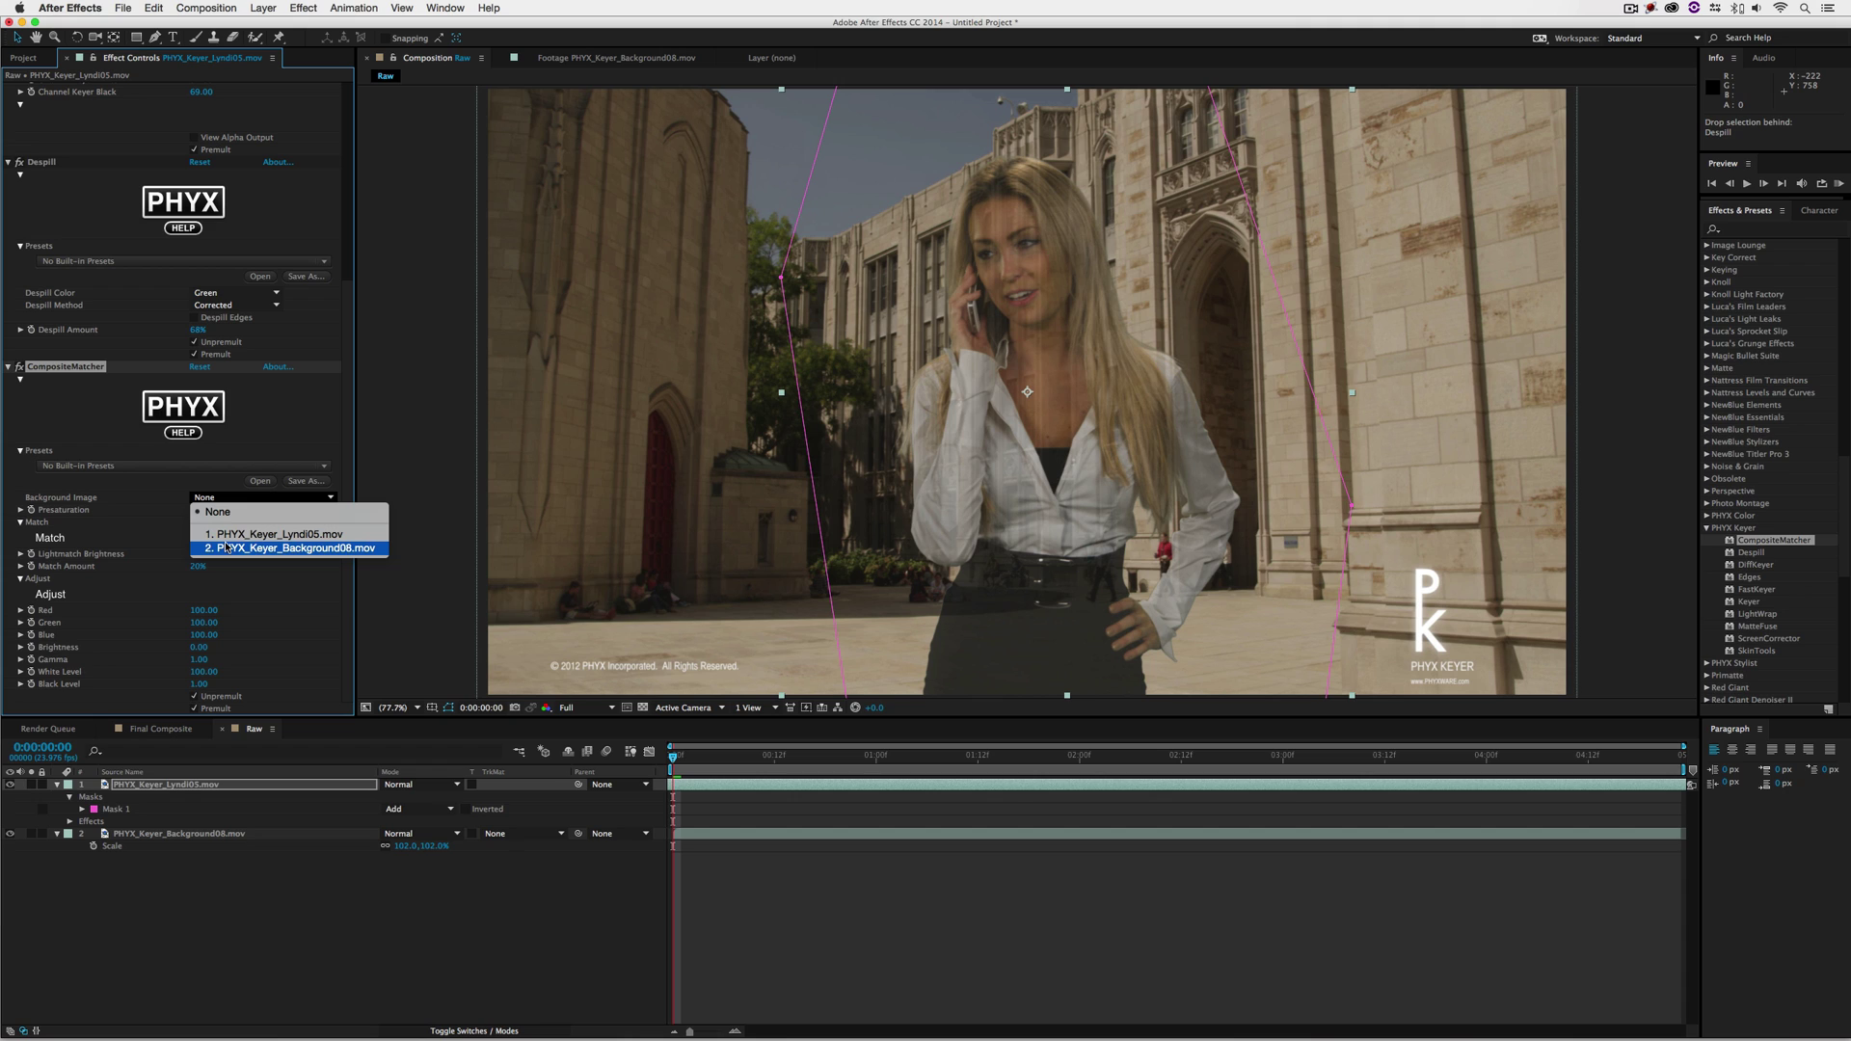
click(310, 549)
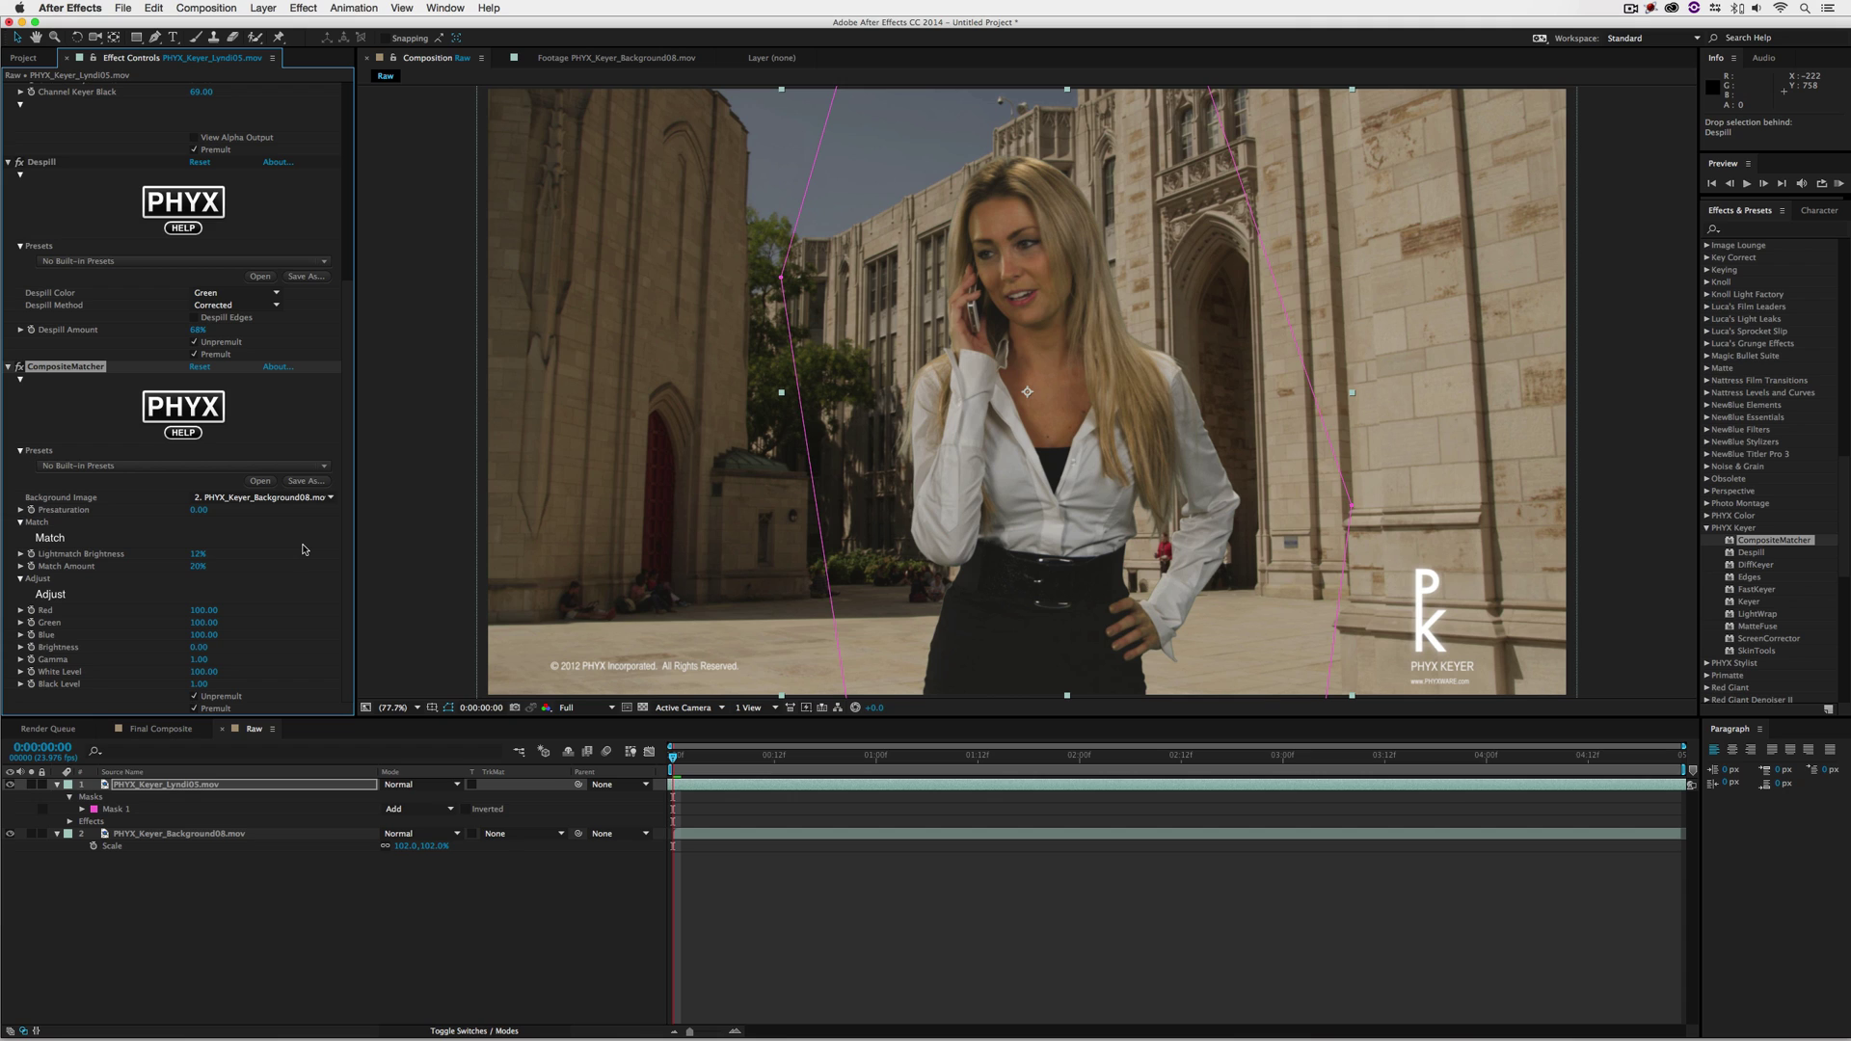
Toggle CompositeMatcher off and on twice to compare before and after
click(20, 367)
click(20, 368)
click(21, 368)
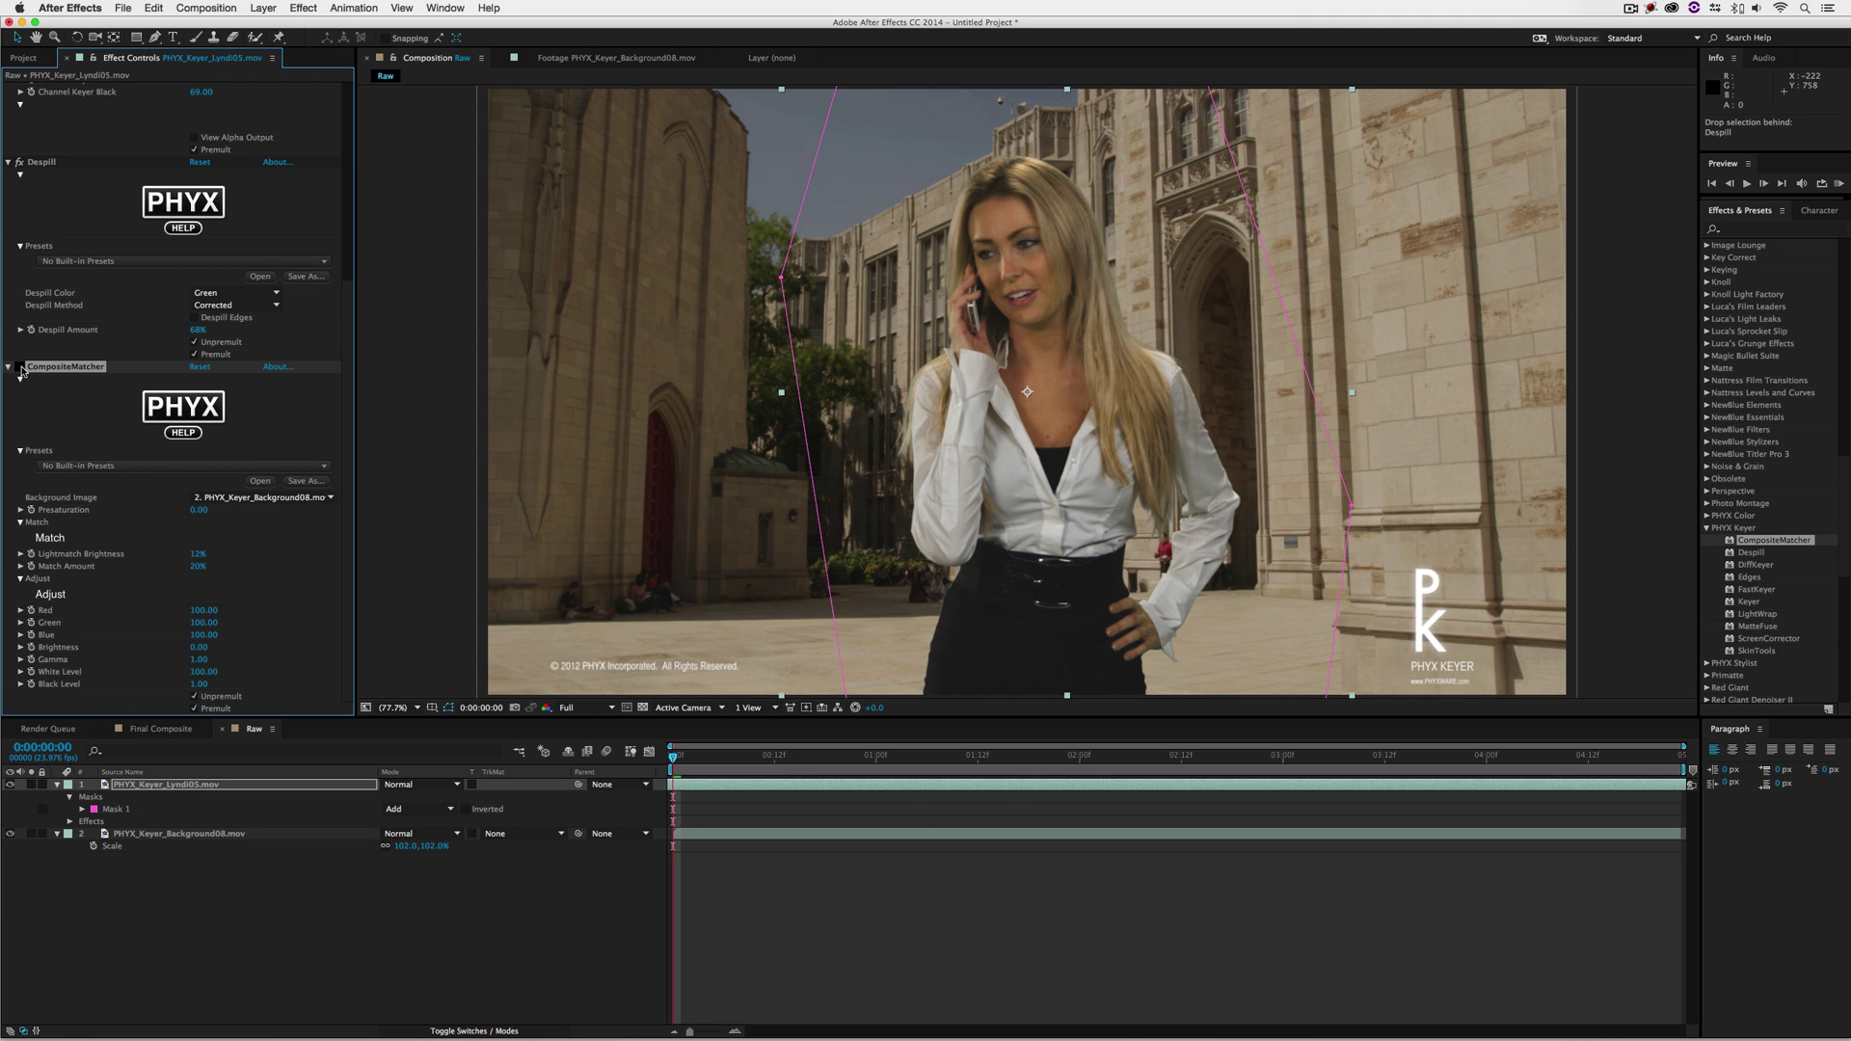
click(20, 368)
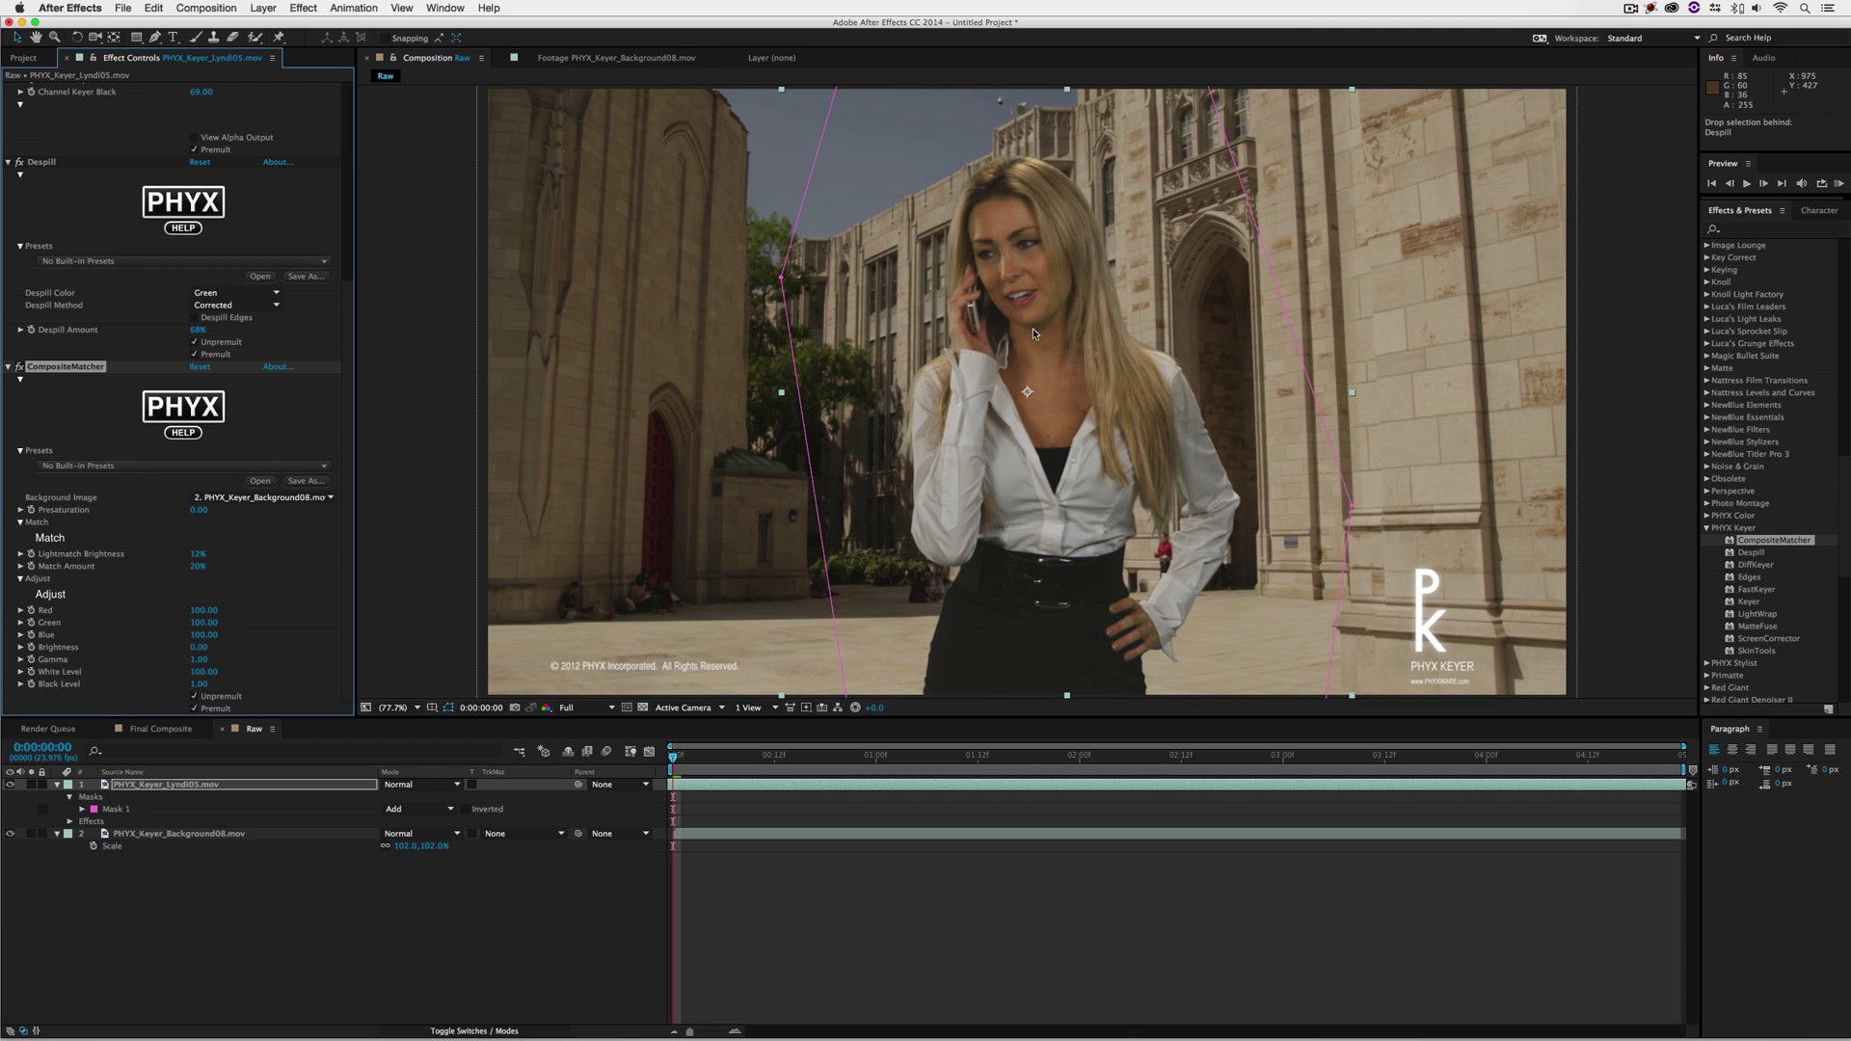
Collapse the Keyer, Despill and CompositeMatcher effects in Effect Controls
click(20, 380)
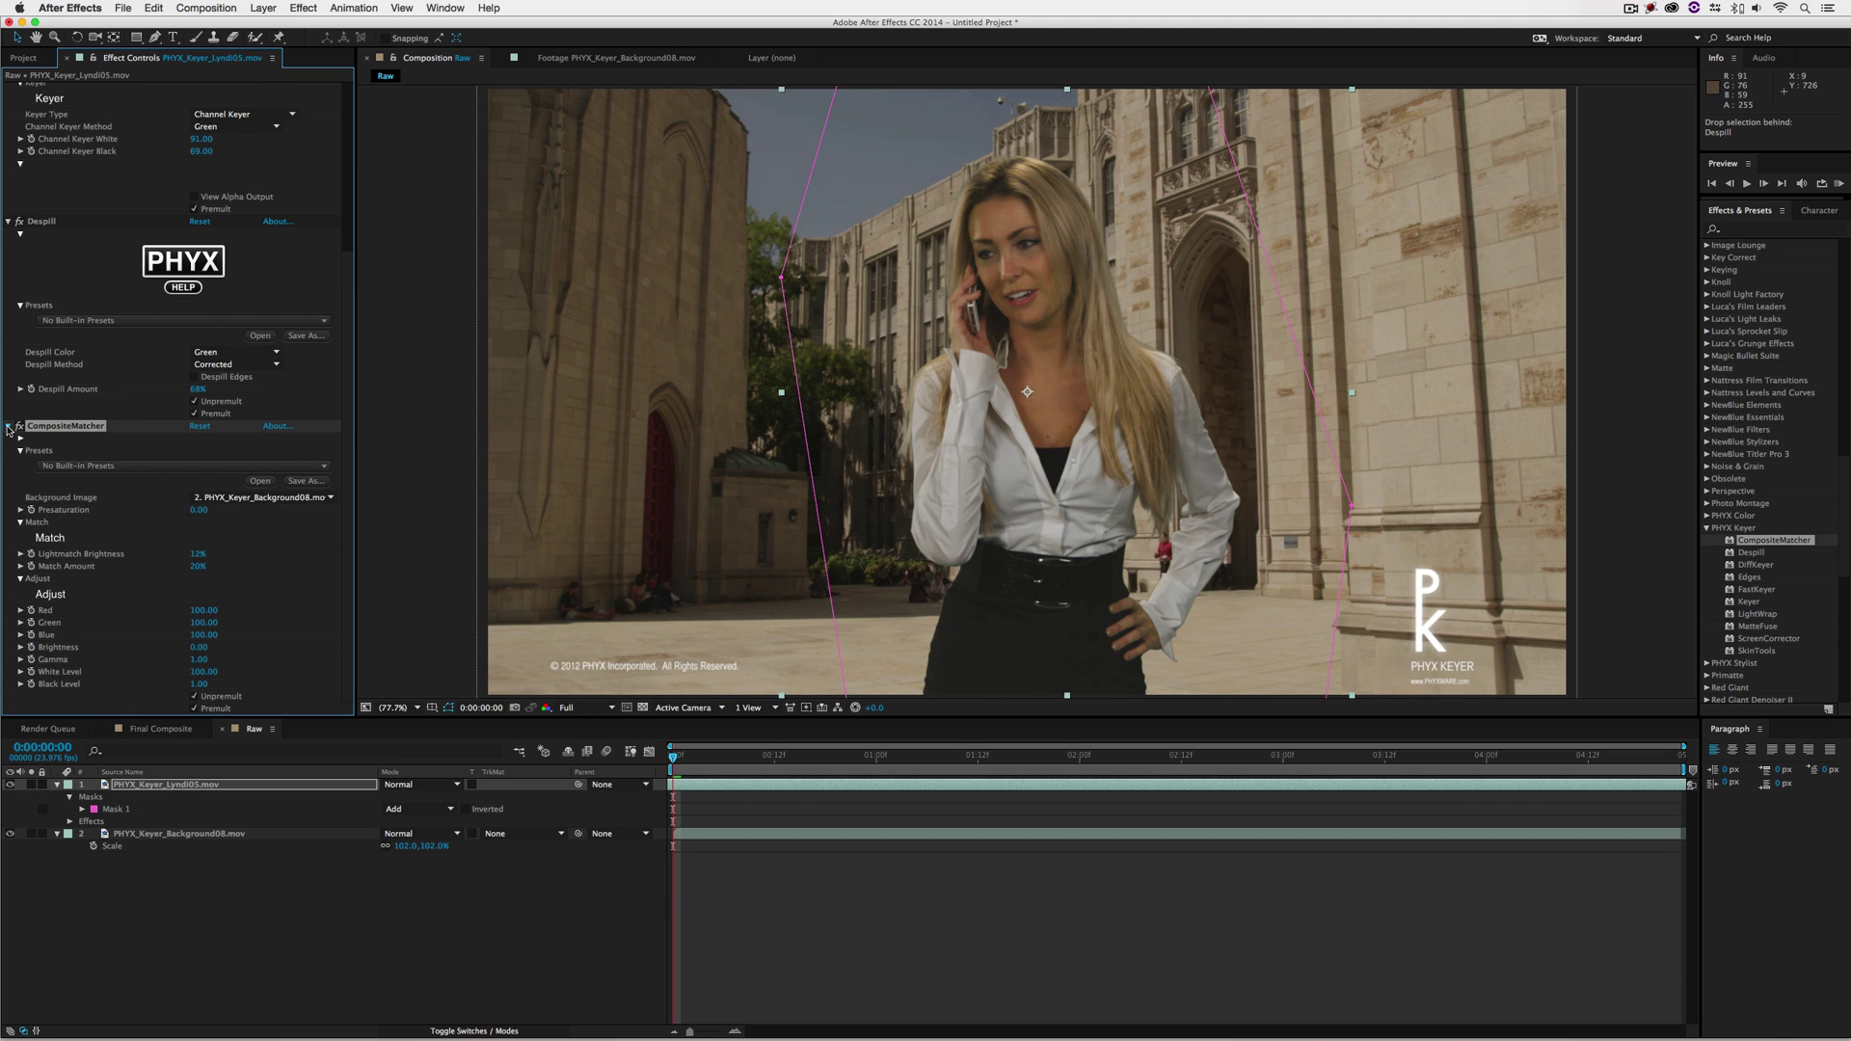
click(9, 426)
click(8, 459)
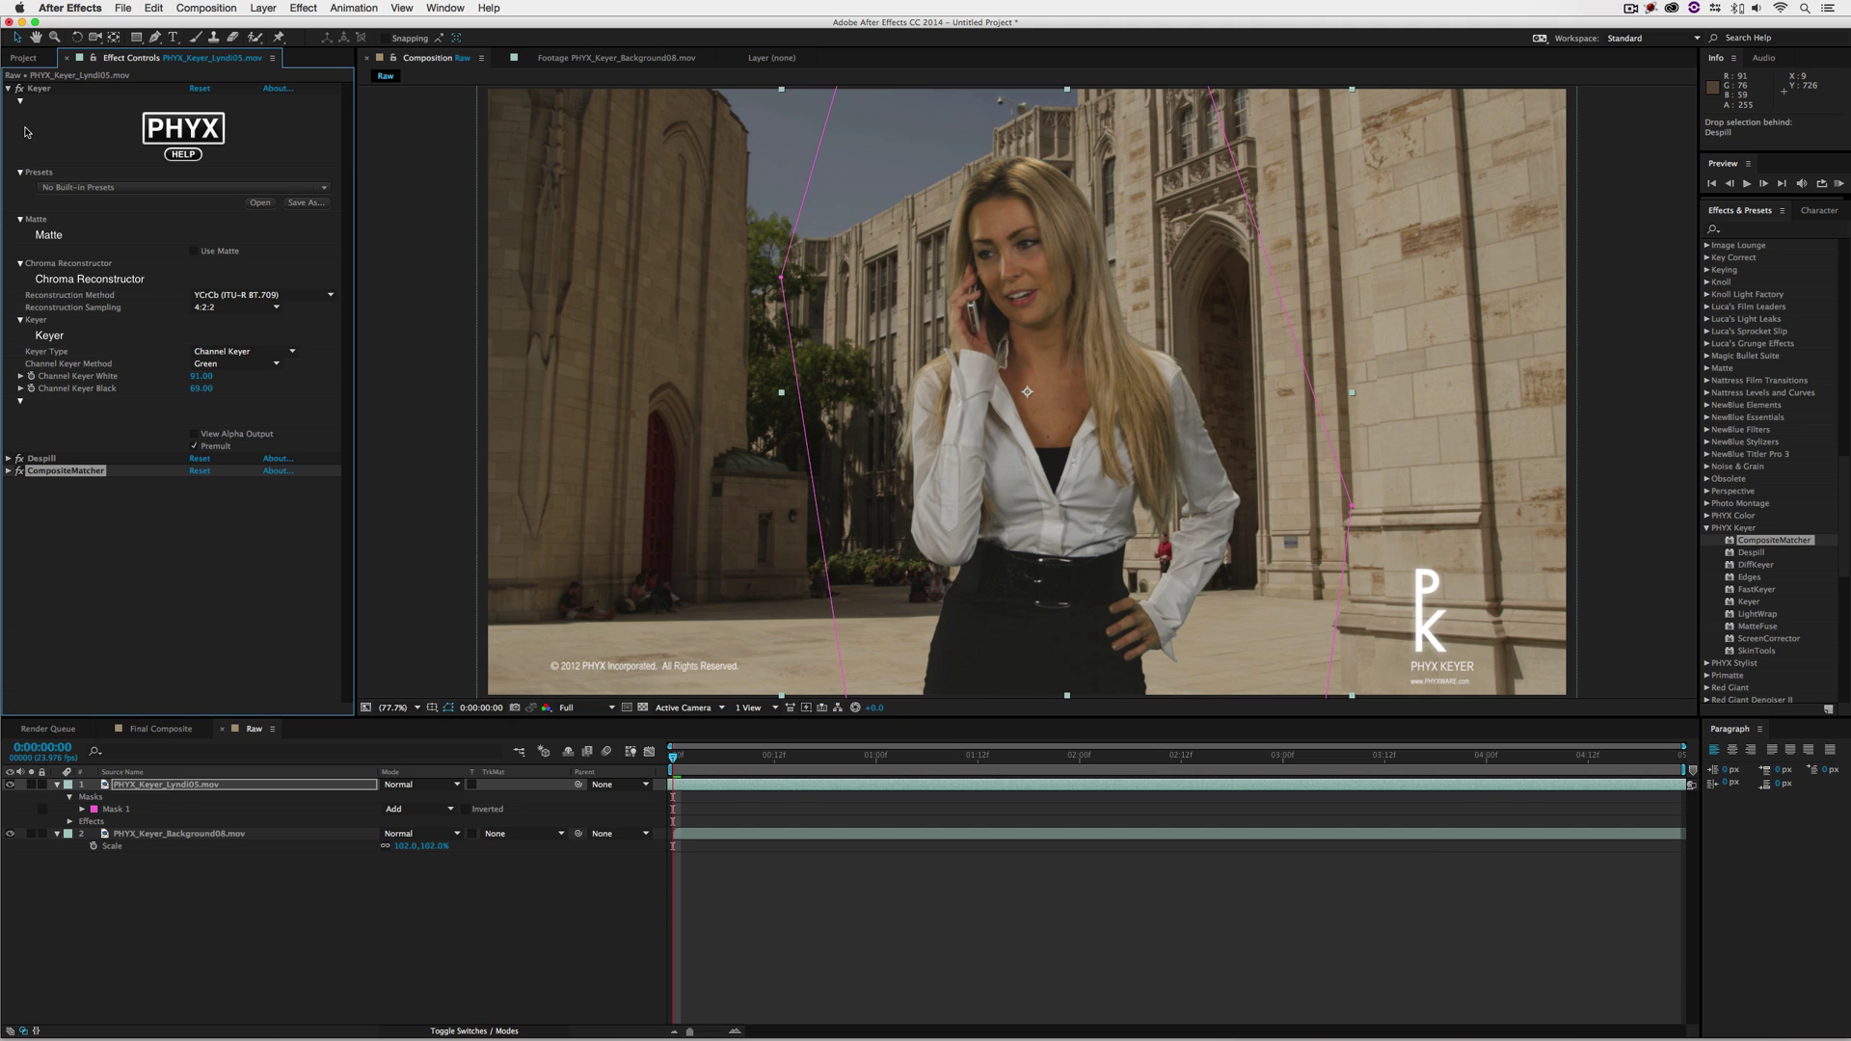
click(12, 91)
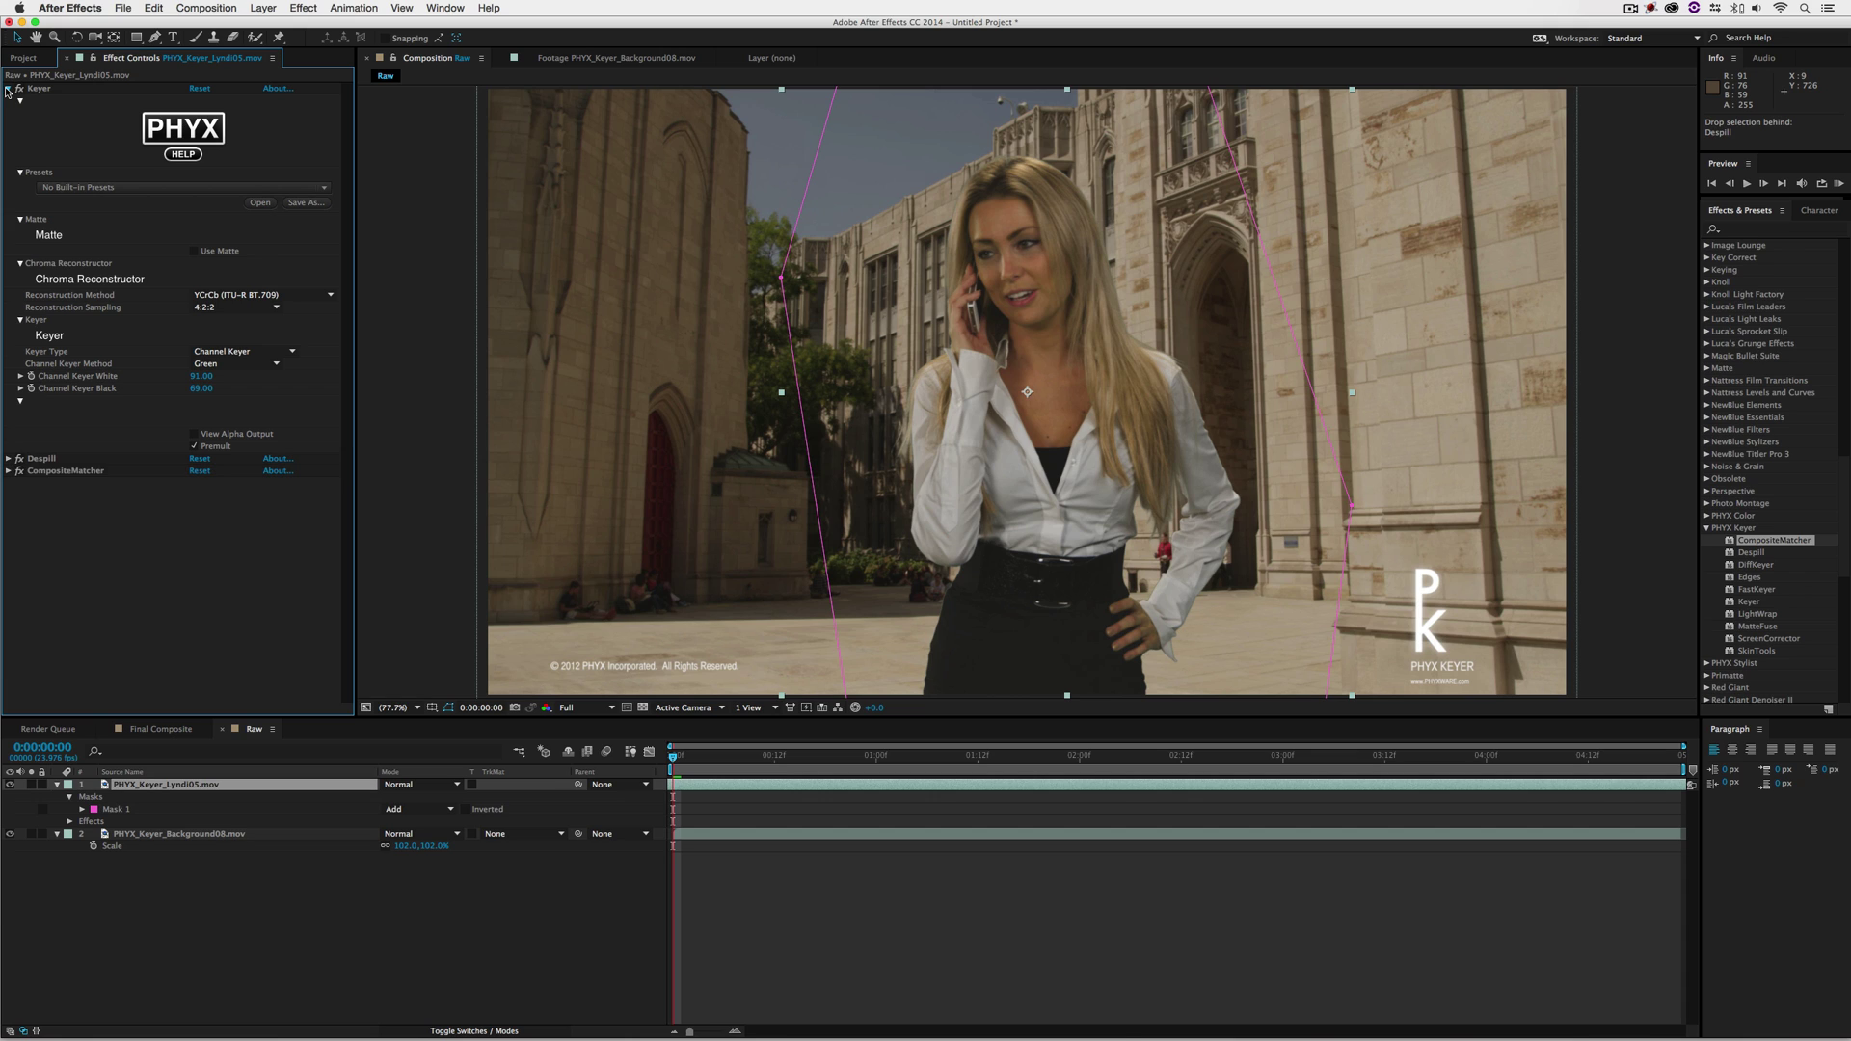
click(9, 89)
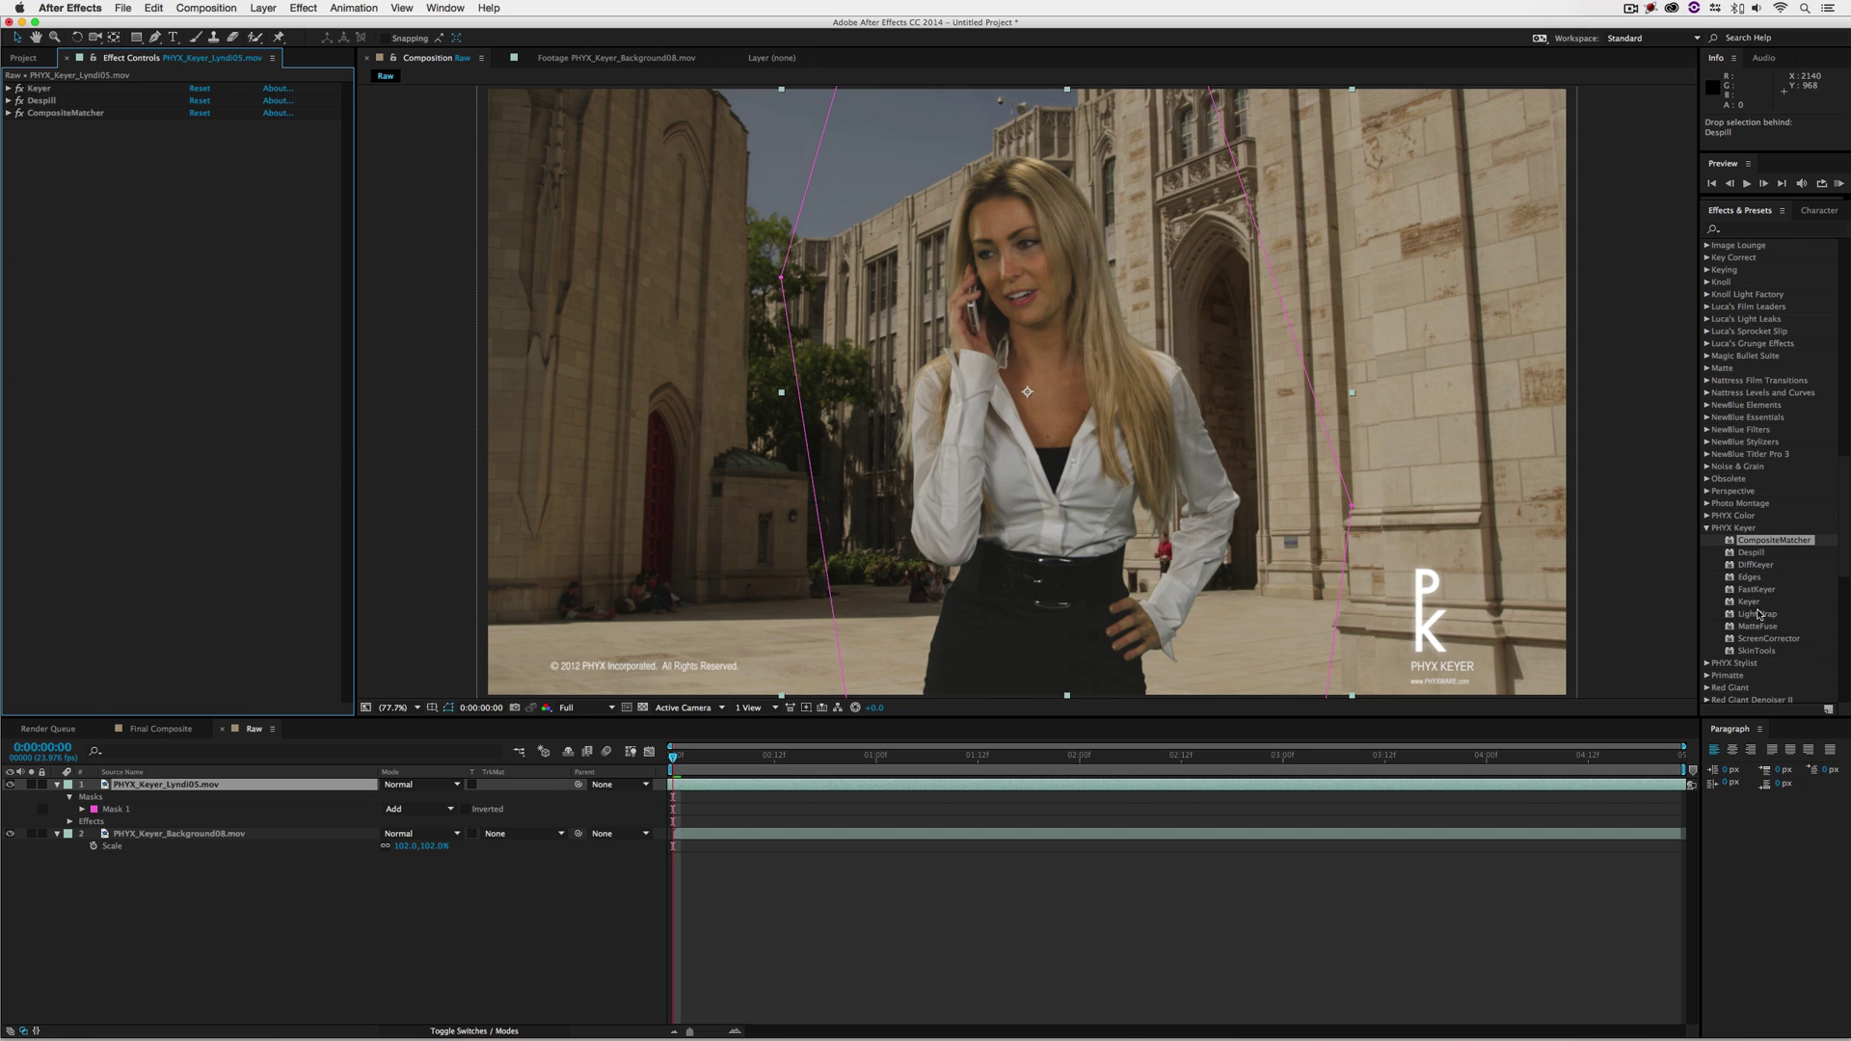
Apply LightWrap to the woman's layer with Background Image set to layer 2
drag(1757, 615, 133, 277)
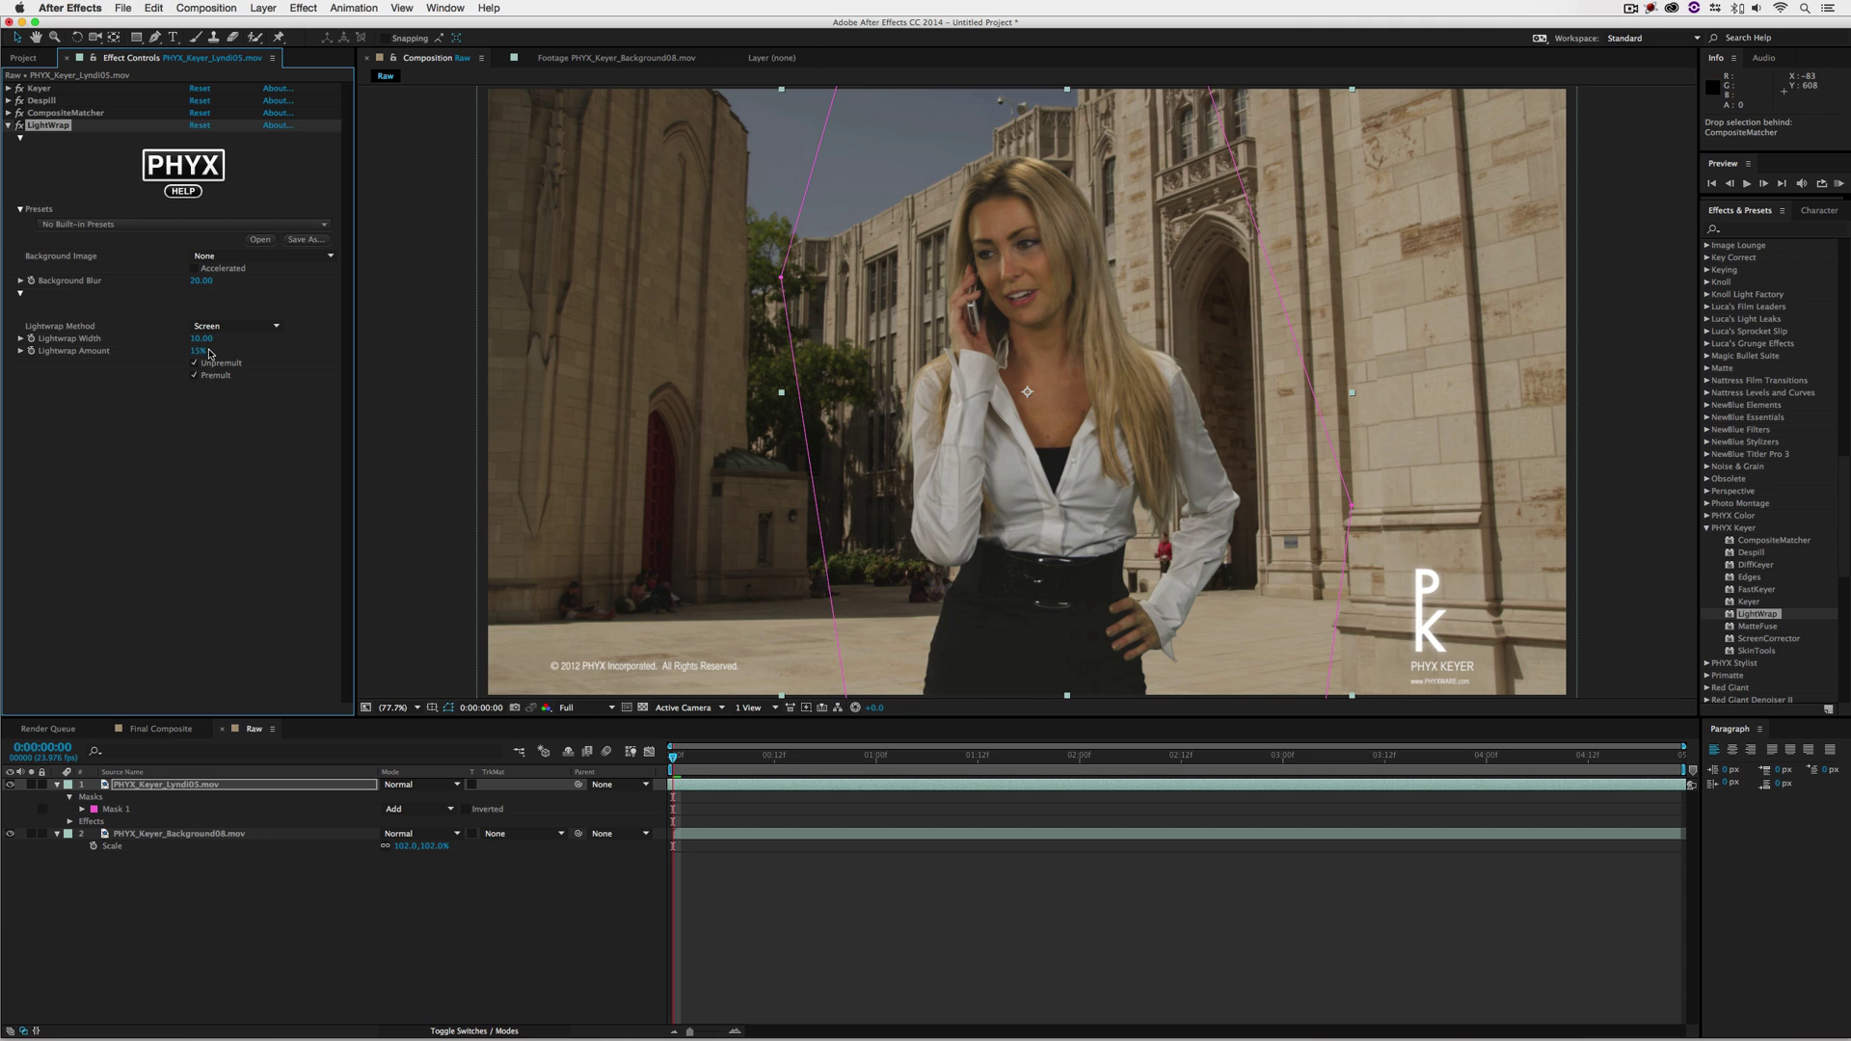
drag(198, 357, 253, 349)
key(super+z)
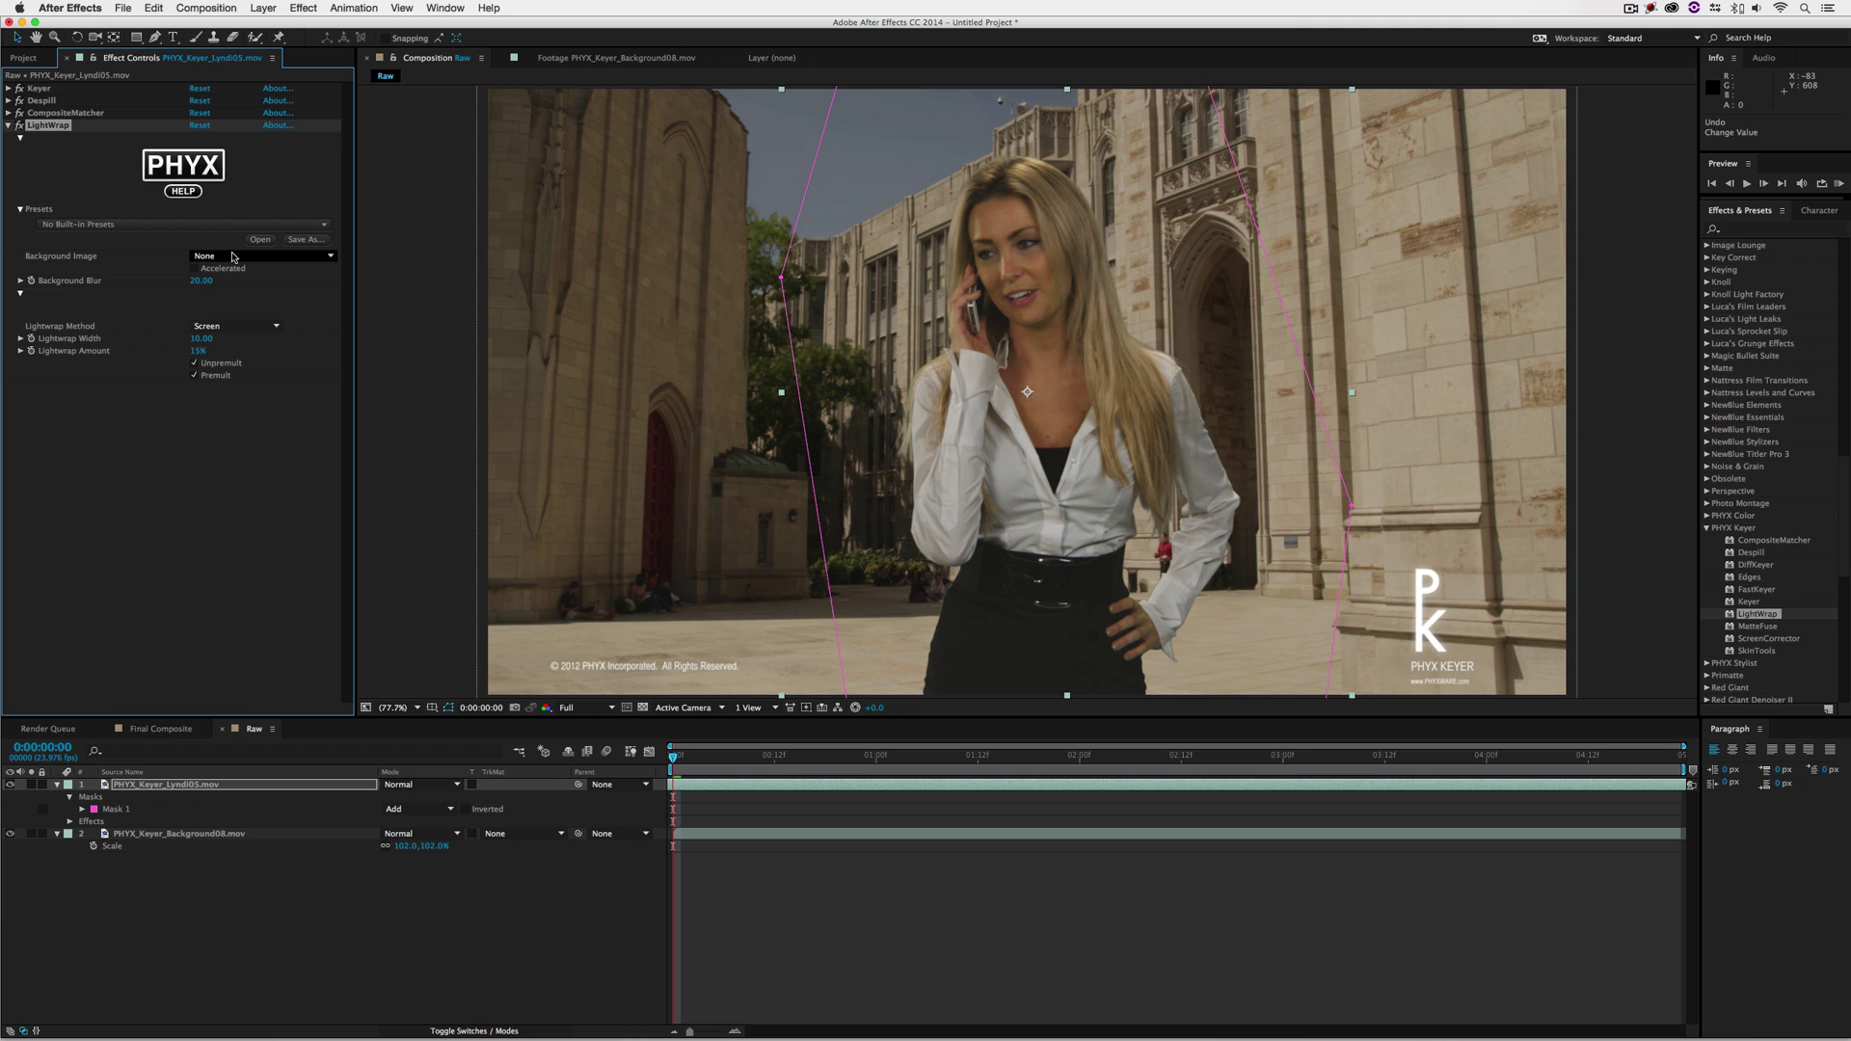
click(232, 256)
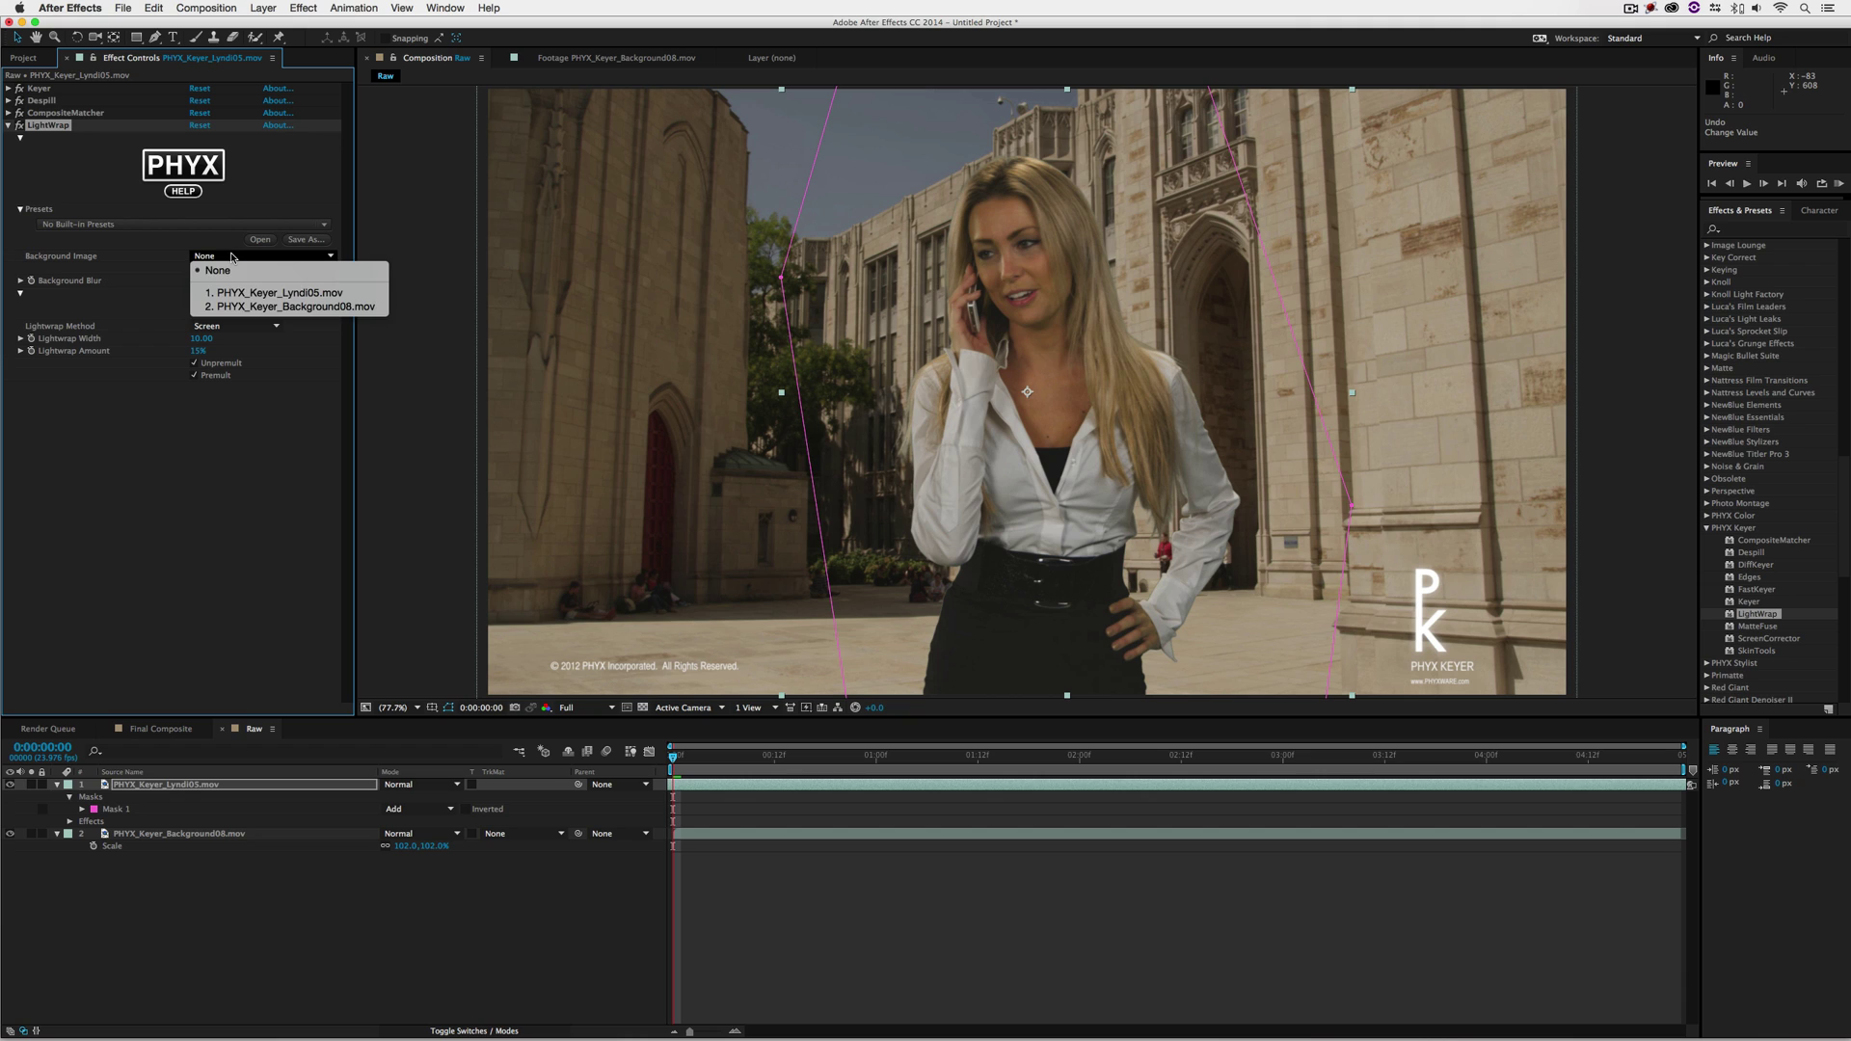
click(240, 307)
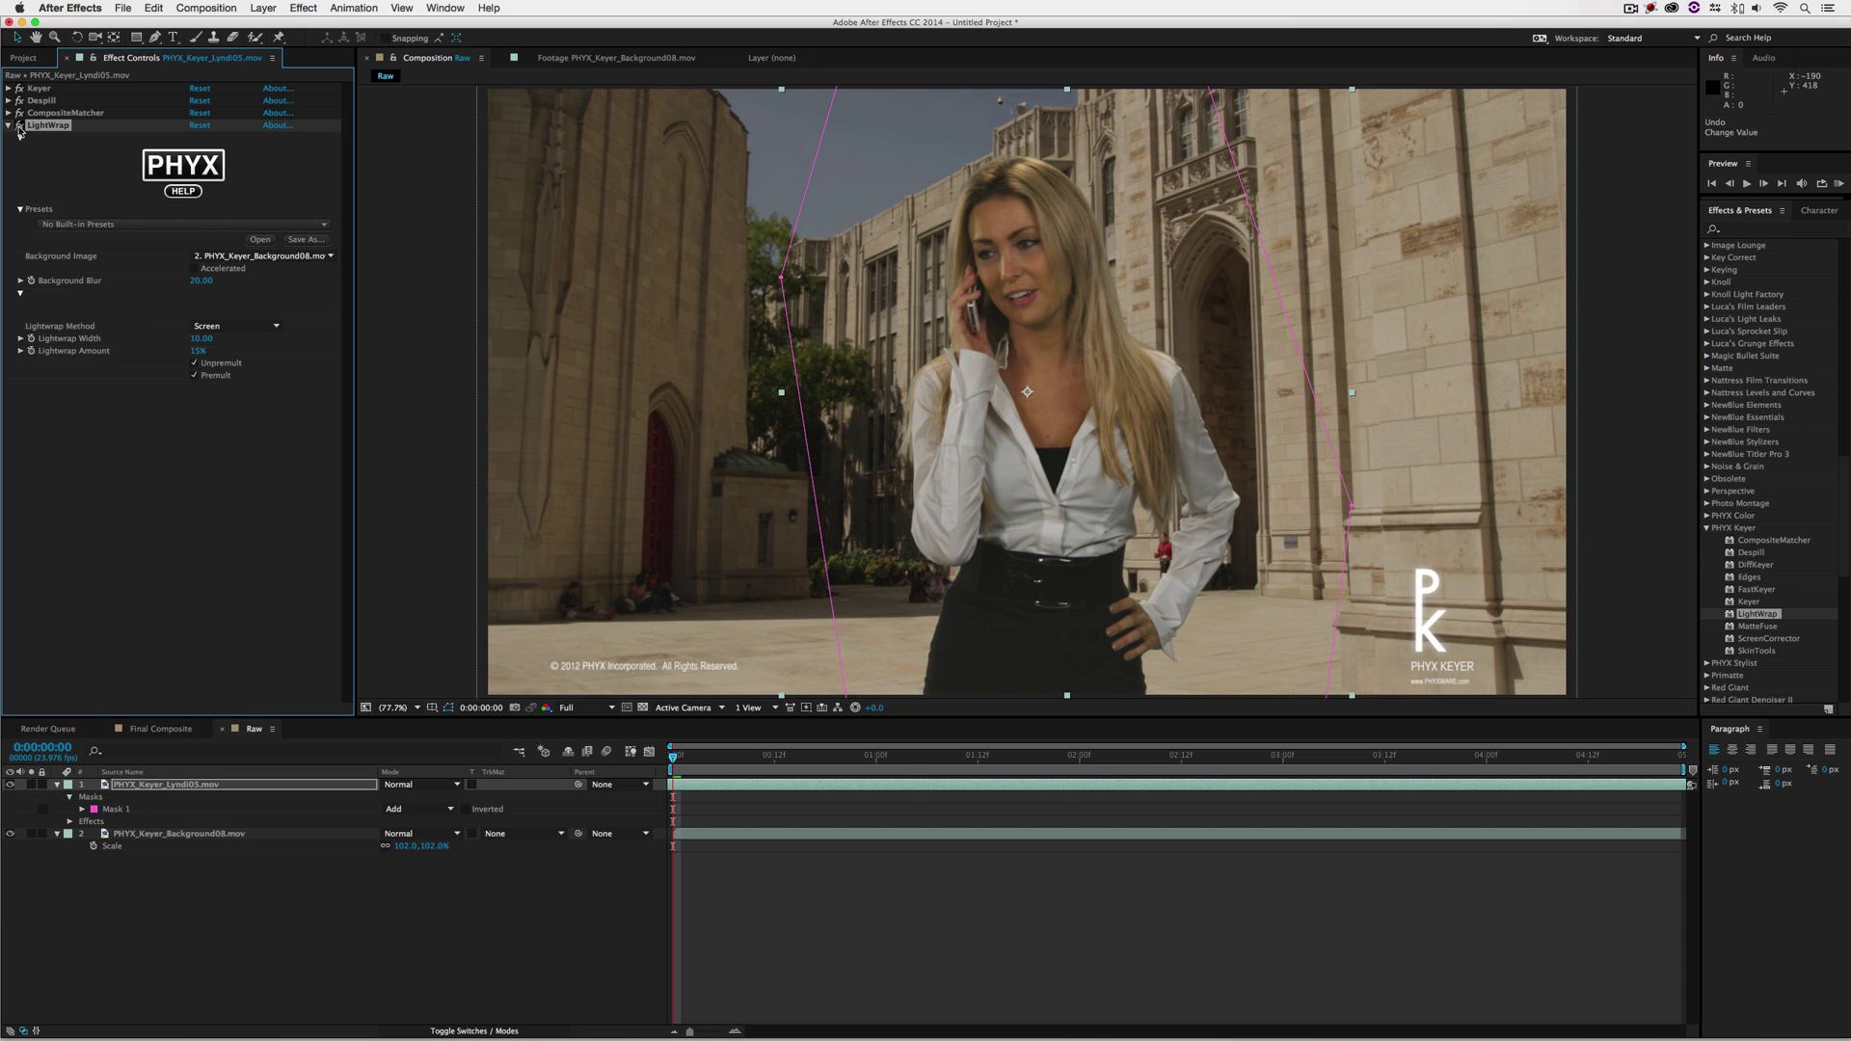
Set Lightwrap Width to 5.00 and Amount to 47%, then check a later frame
click(198, 351)
drag(200, 350, 204, 352)
drag(200, 340, 197, 351)
drag(200, 351, 198, 350)
drag(804, 760, 543, 751)
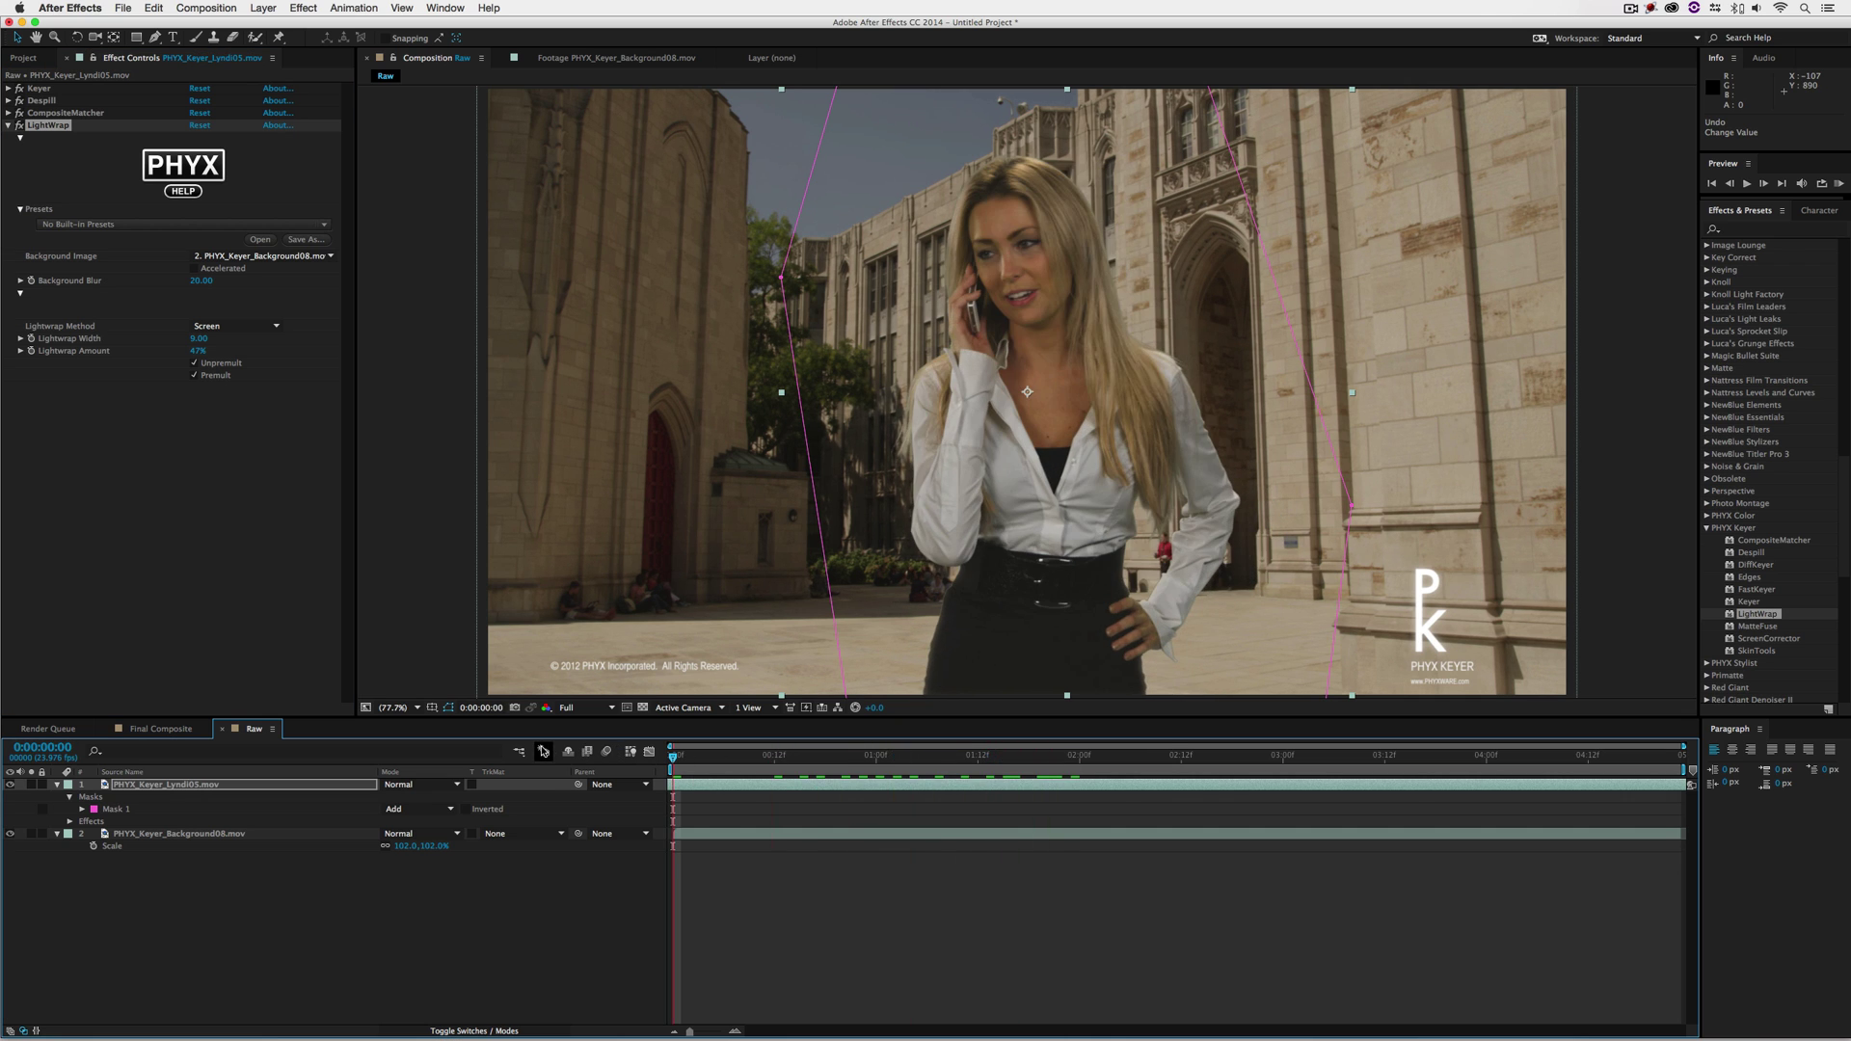
Start a RAM preview of the Raw composition showing the keyed, light-wrapped woman over the courtyard
key(space)
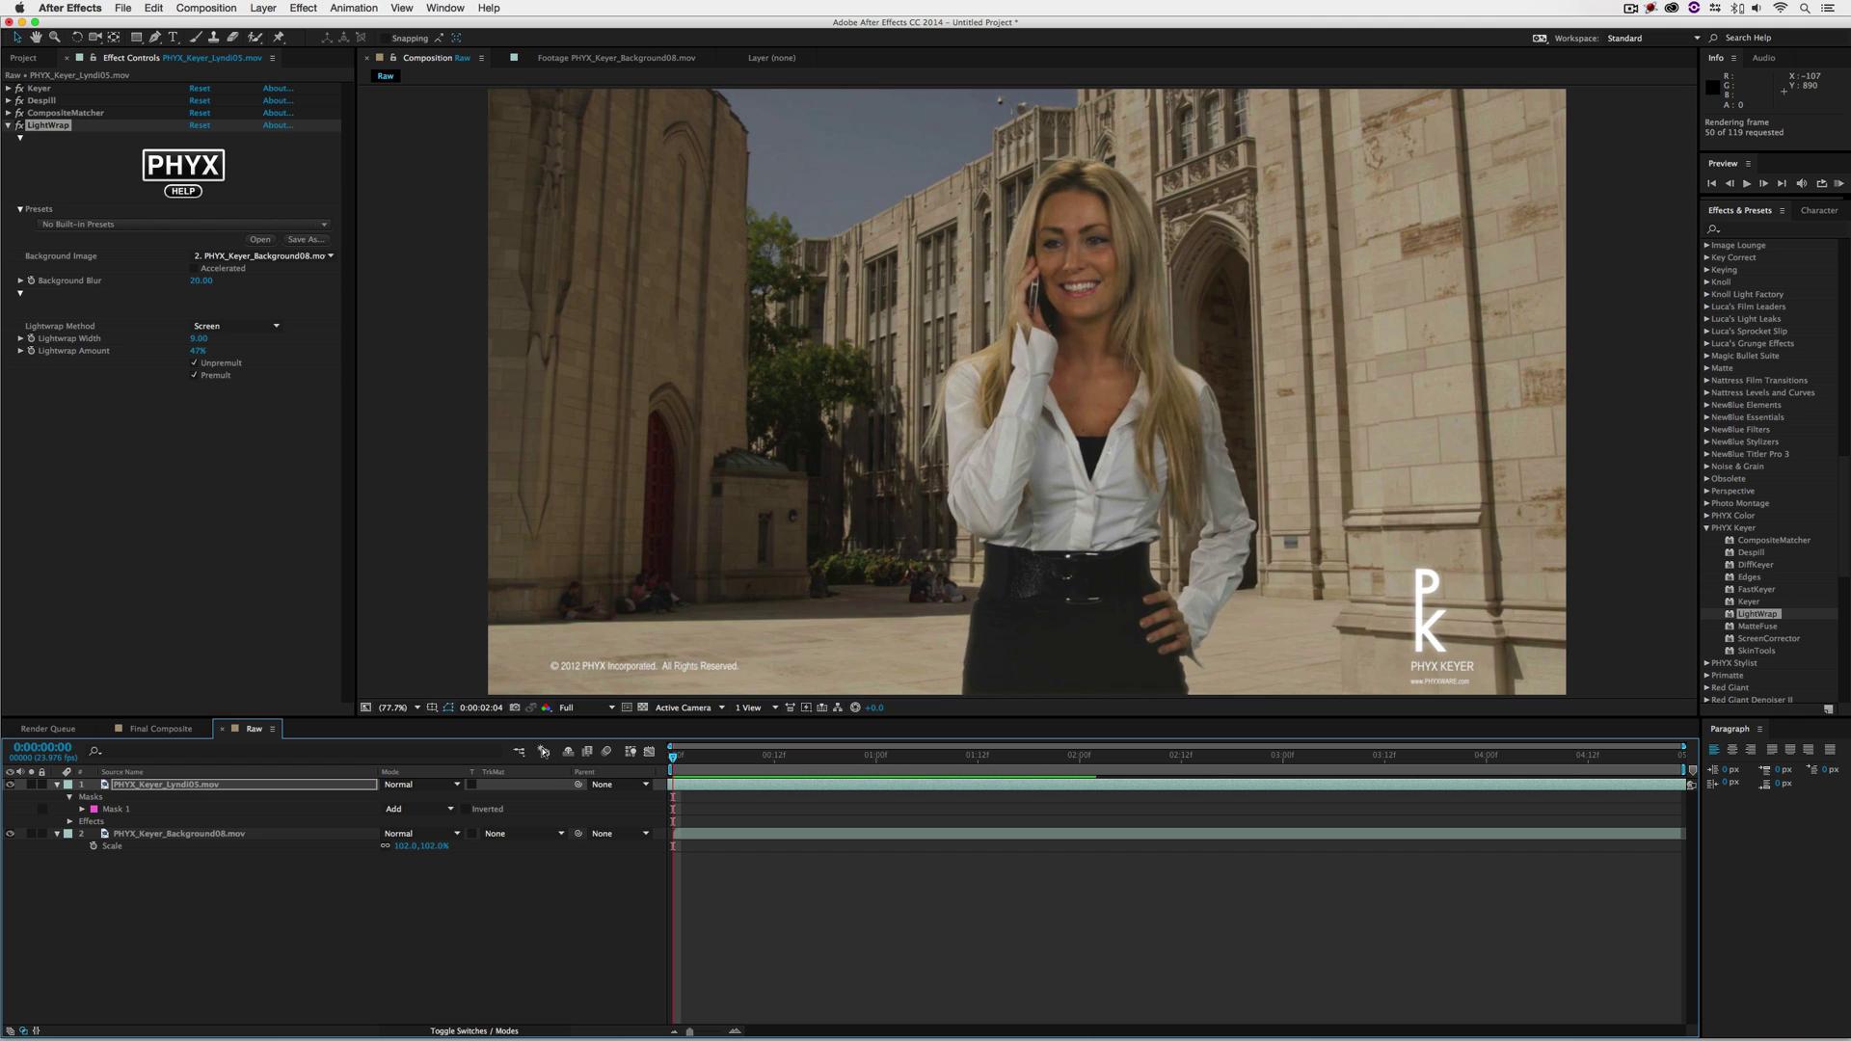